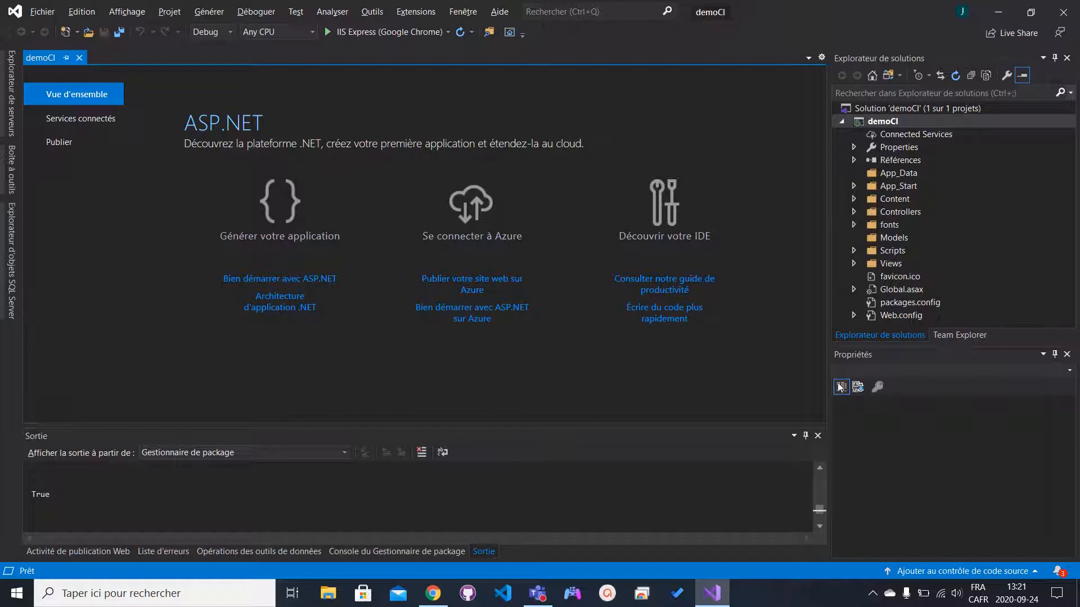
- Create a new private GitHub repository named demoCI, then go back to Visual Studio
{"action": "left_click", "coordinate": [440, 597]}
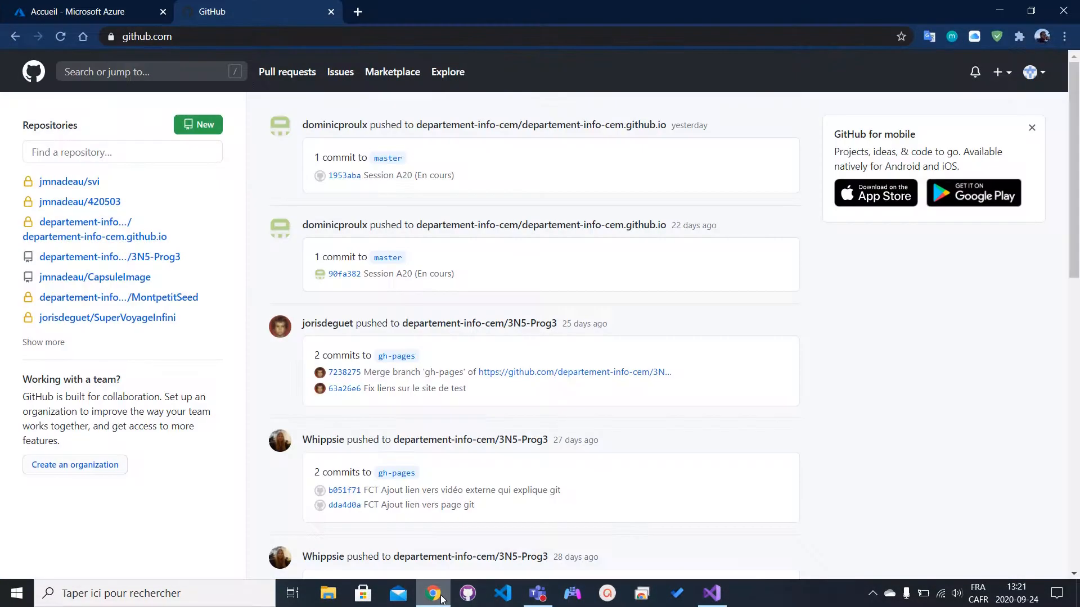
{"action": "left_click", "coordinate": [188, 125]}
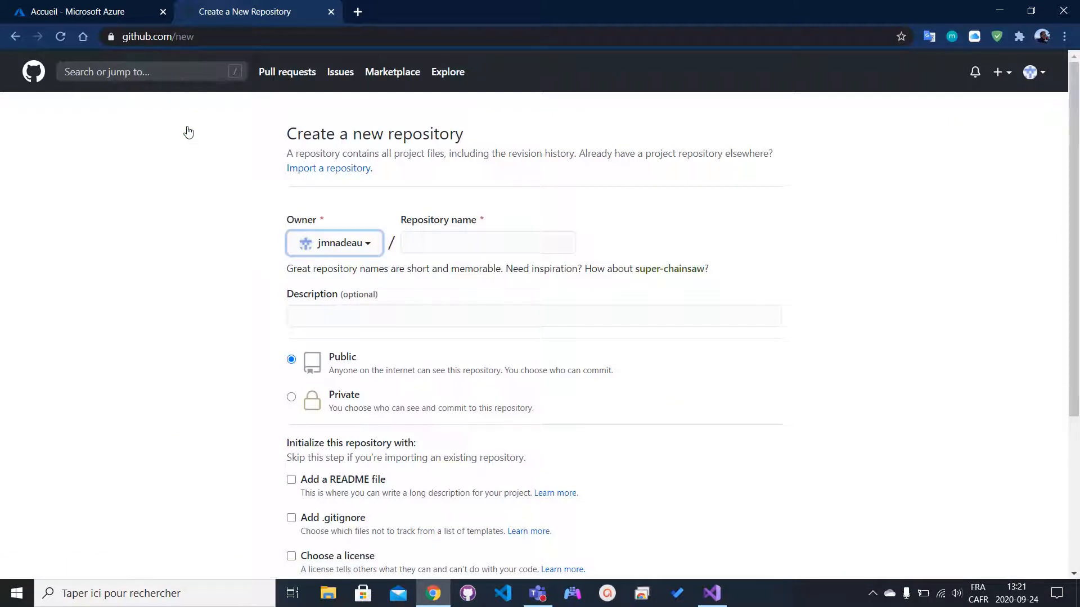
{"action": "left_click", "coordinate": [291, 397]}
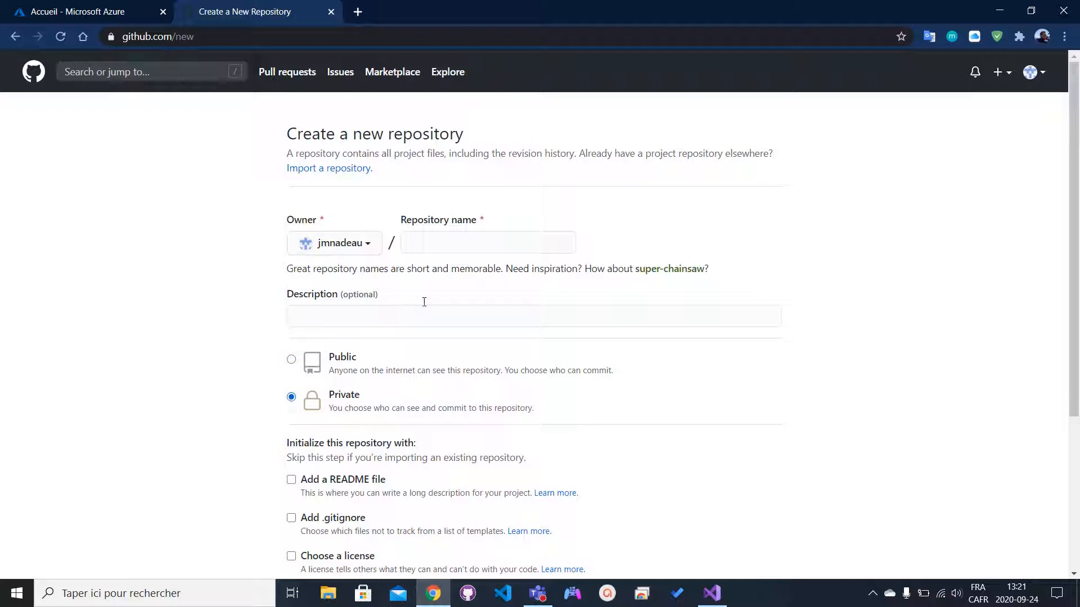
{"action": "left_click", "coordinate": [483, 237]}
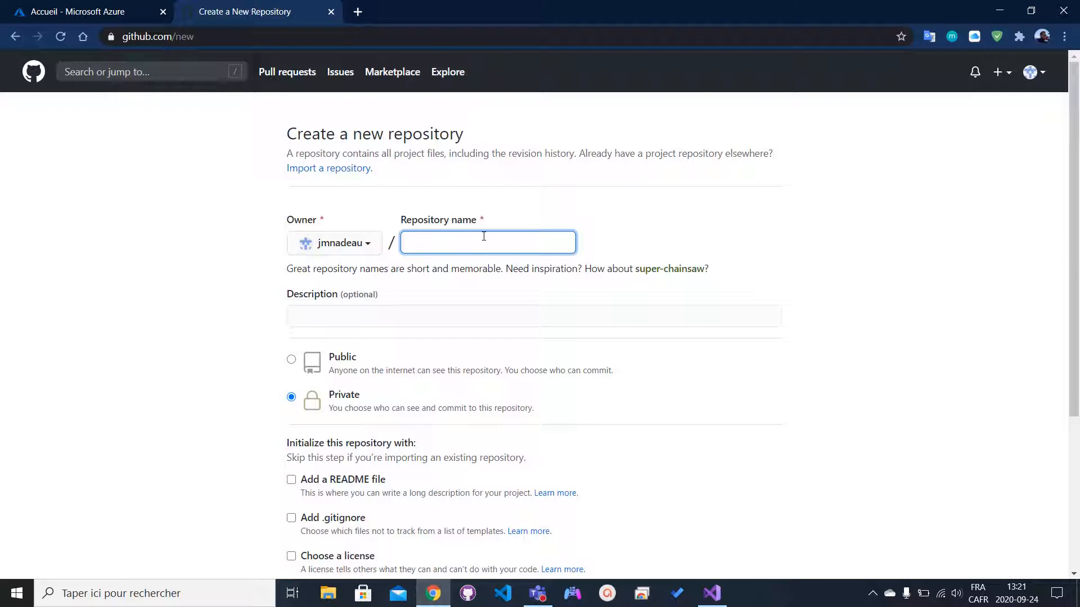
{"action": "type", "text": "demoCI"}
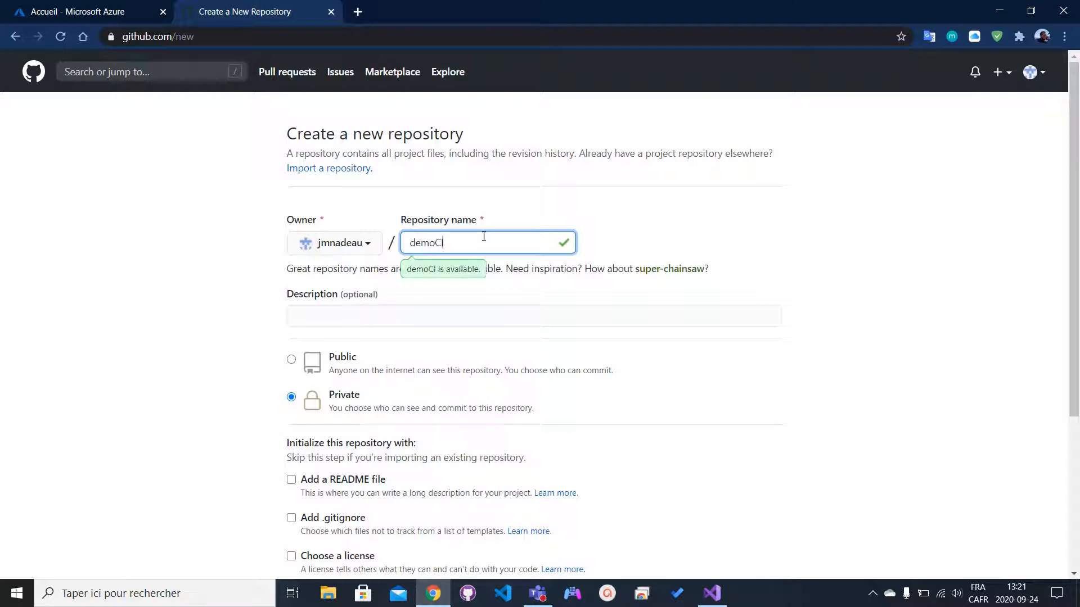
{"action": "scroll", "coordinate": [483, 236], "scroll_direction": "down", "scroll_amount": 4}
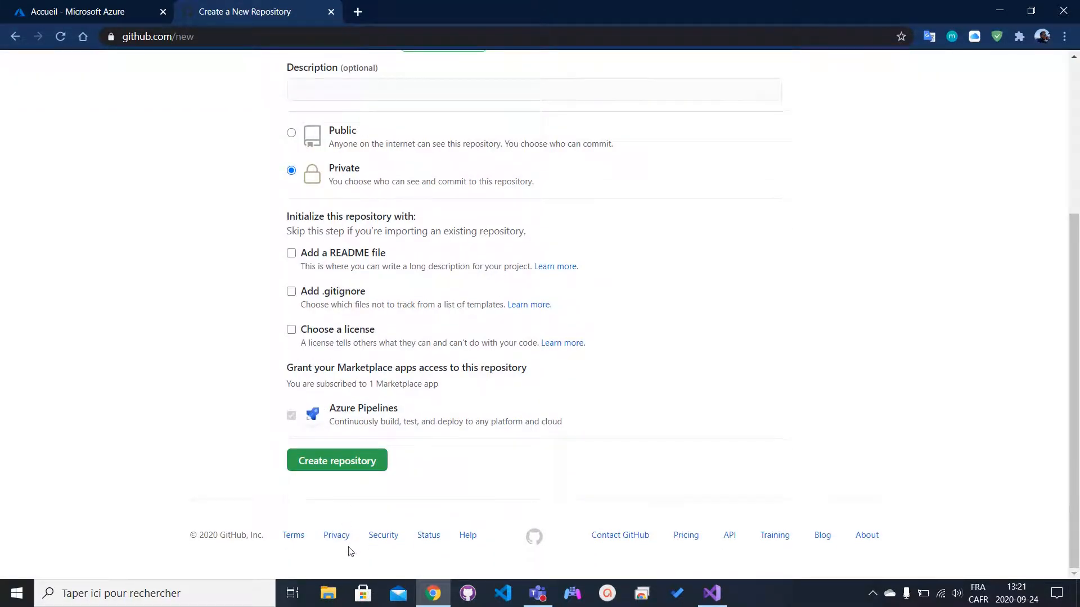
{"action": "left_click", "coordinate": [329, 467]}
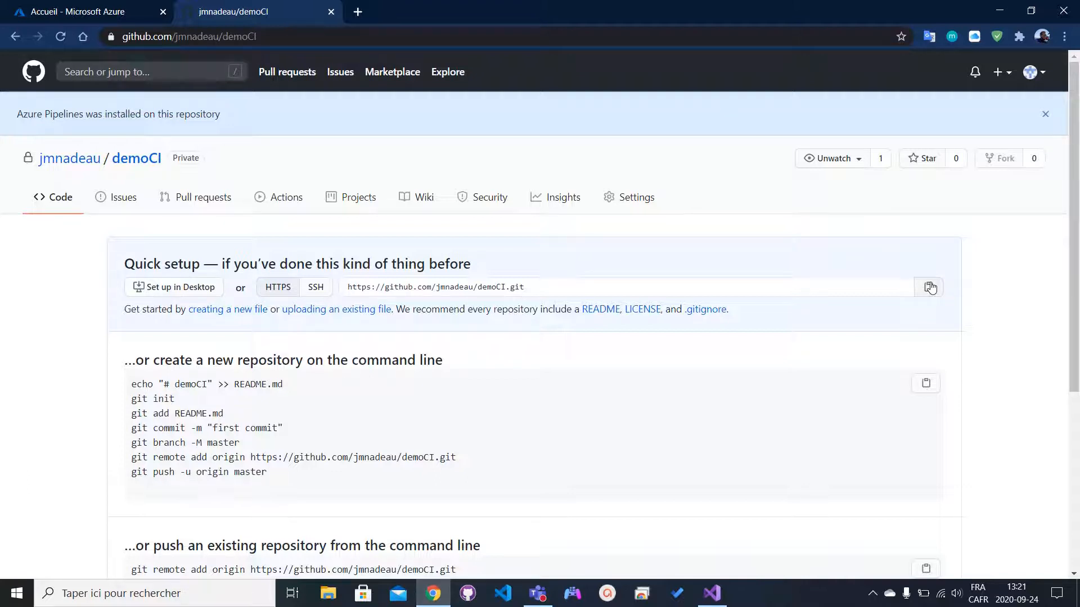
{"action": "key", "text": "alt+Tab"}
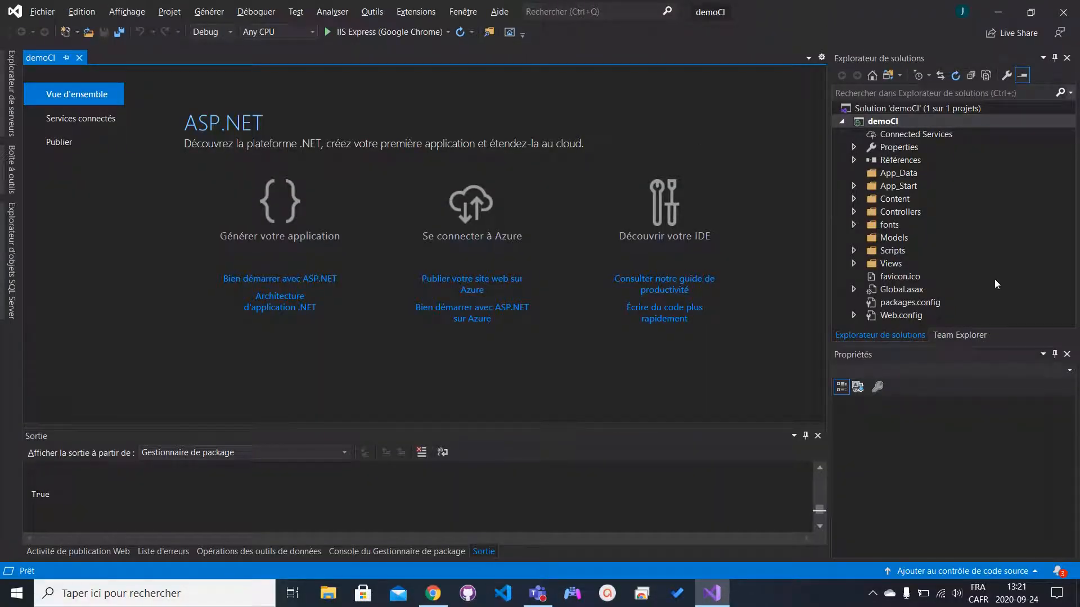
- Add the demoCI solution to Git source control and show Team Explorer's local Git repositories
{"action": "left_click", "coordinate": [41, 12]}
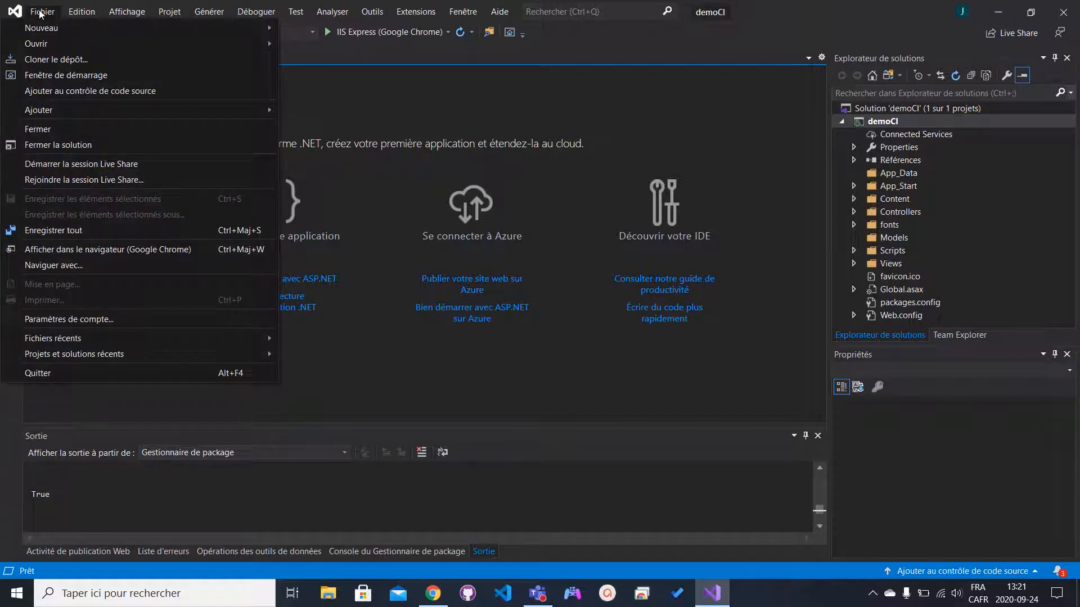
{"action": "left_click", "coordinate": [50, 98]}
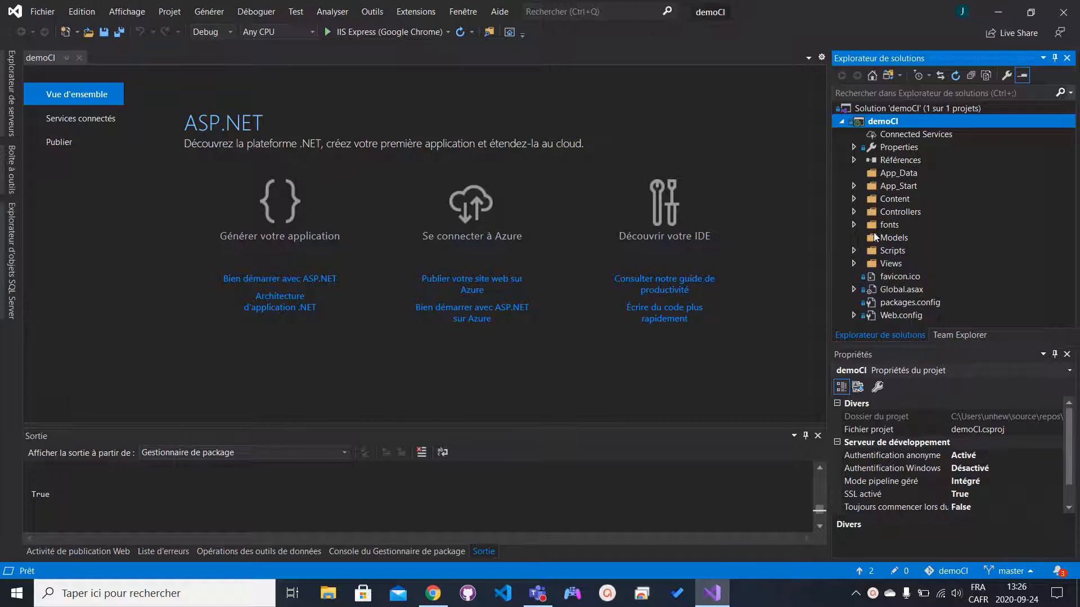
{"action": "left_click", "coordinate": [853, 212]}
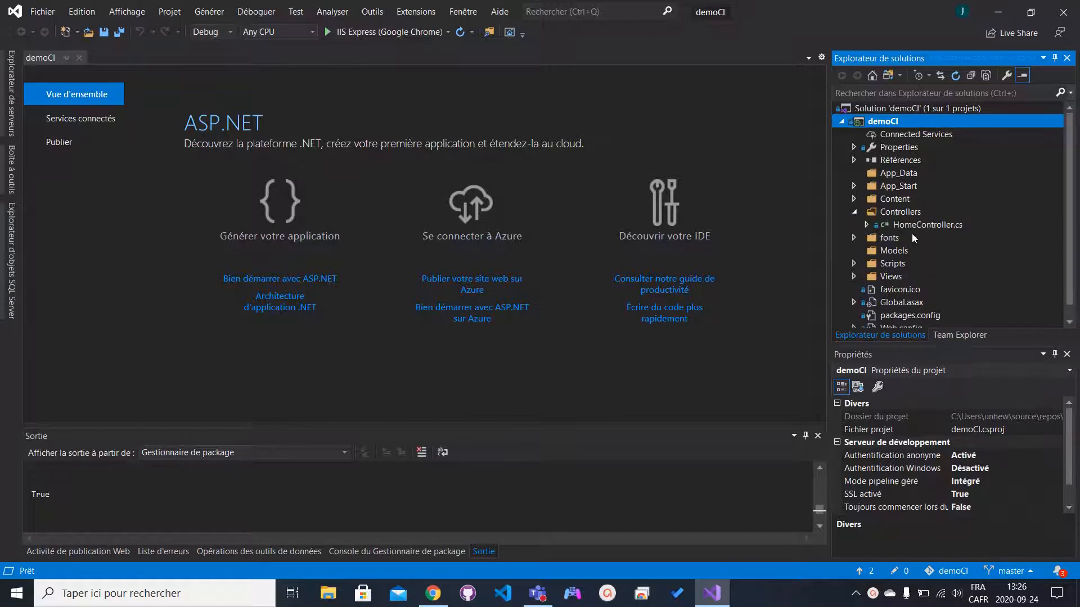
{"action": "left_click", "coordinate": [854, 214]}
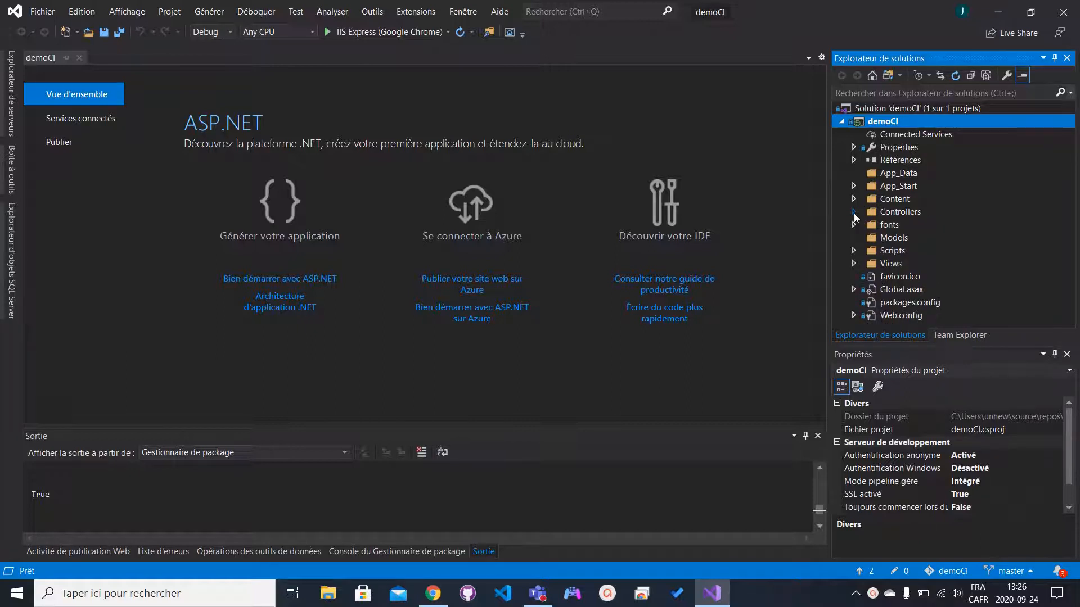
{"action": "left_click", "coordinate": [979, 333]}
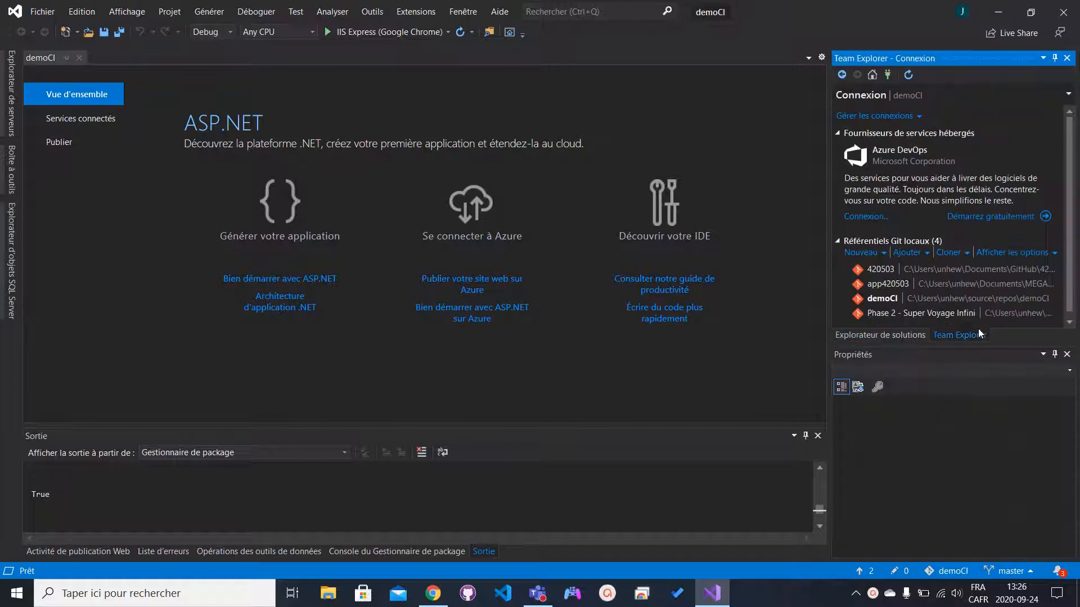
- Open the local demoCI repository's sync page and start publishing to a remote Git repository
{"action": "double_click", "coordinate": [867, 299]}
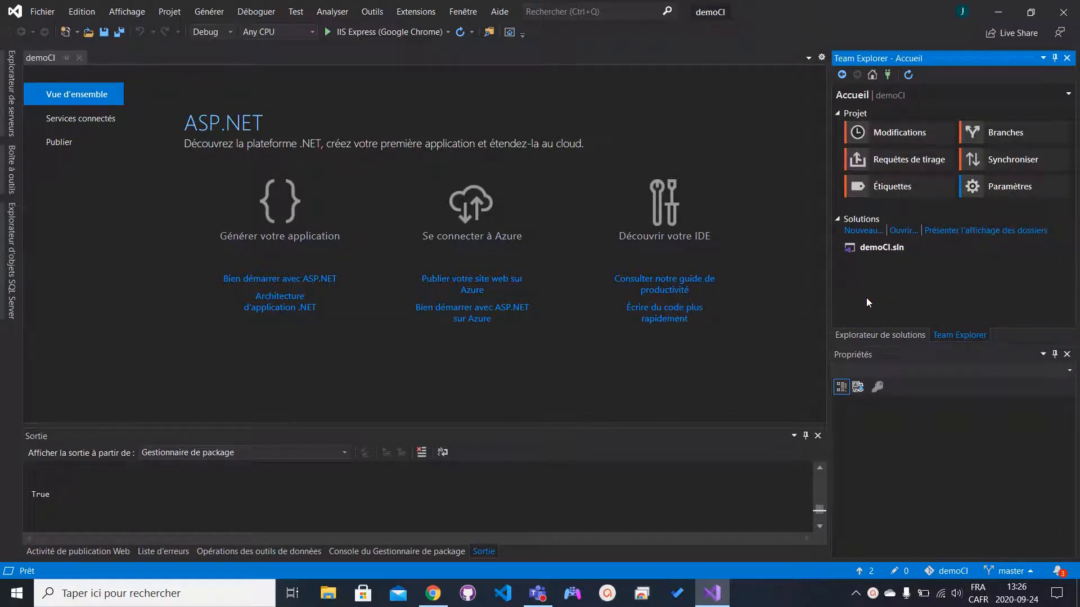
{"action": "left_click", "coordinate": [1020, 167]}
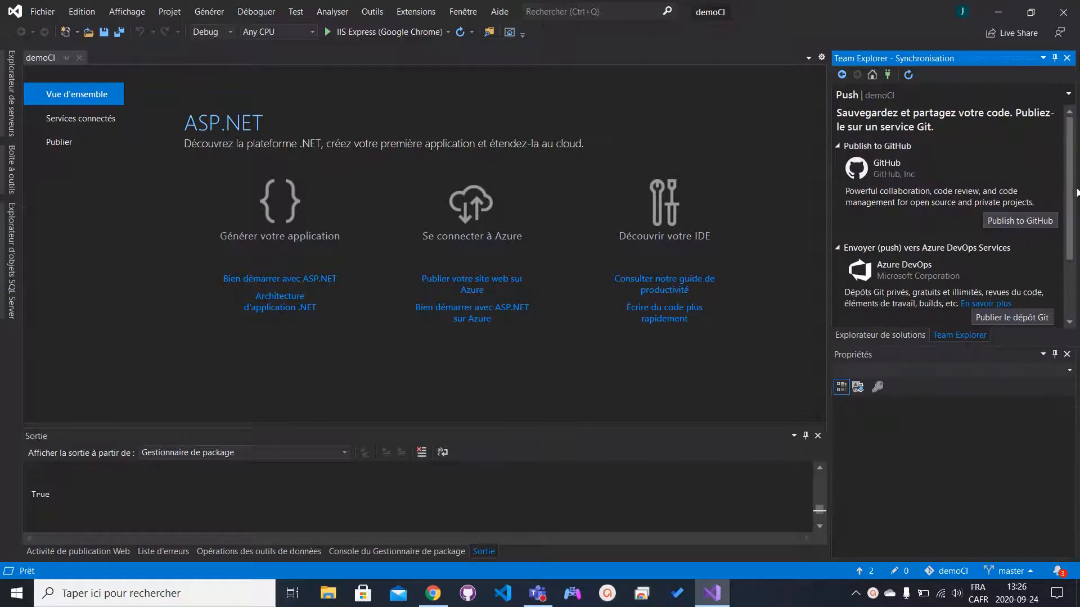
{"action": "left_click_drag", "start_coordinate": [1069, 186], "coordinate": [1077, 297]}
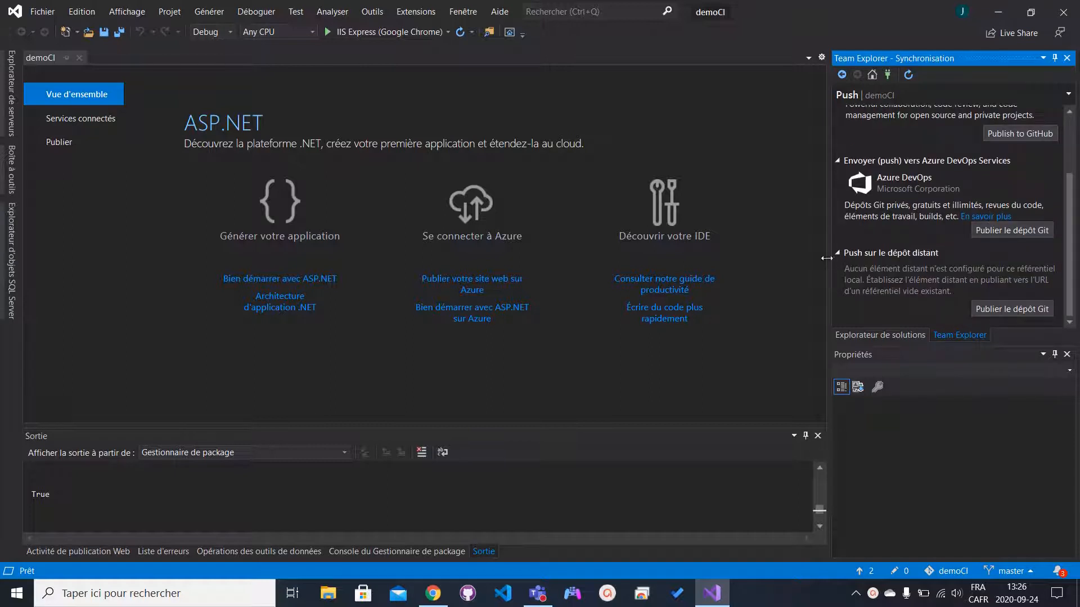
{"action": "left_click", "coordinate": [1027, 307]}
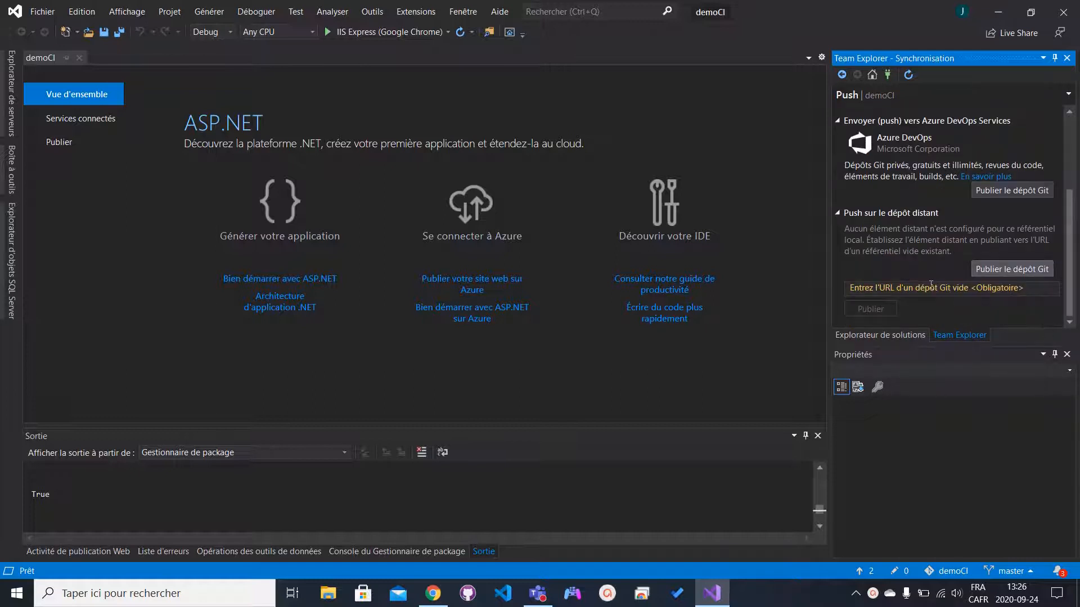
- Copy the HTTPS clone URL of the GitHub demoCI repository
{"action": "key", "text": "alt+Tab"}
{"action": "key", "text": "alt+Tab"}
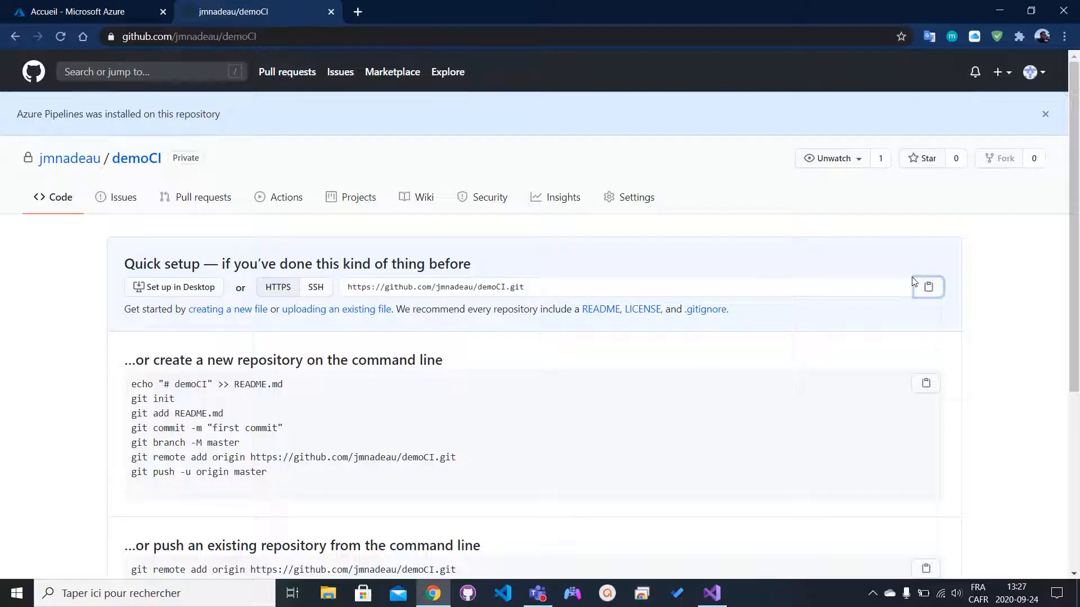
{"action": "left_click", "coordinate": [927, 287]}
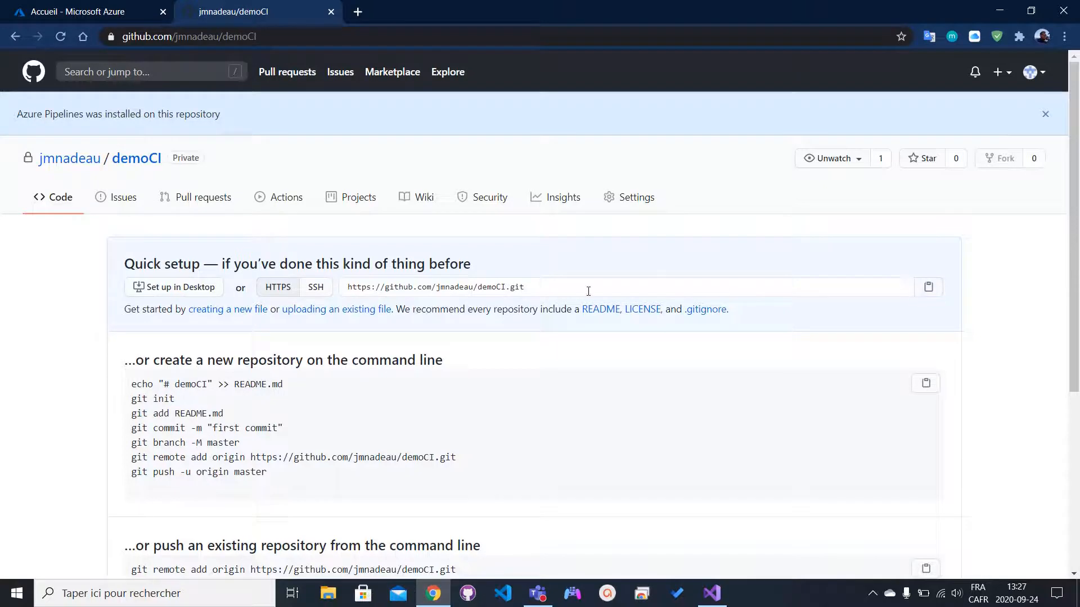
{"action": "left_click_drag", "start_coordinate": [545, 288], "coordinate": [344, 287]}
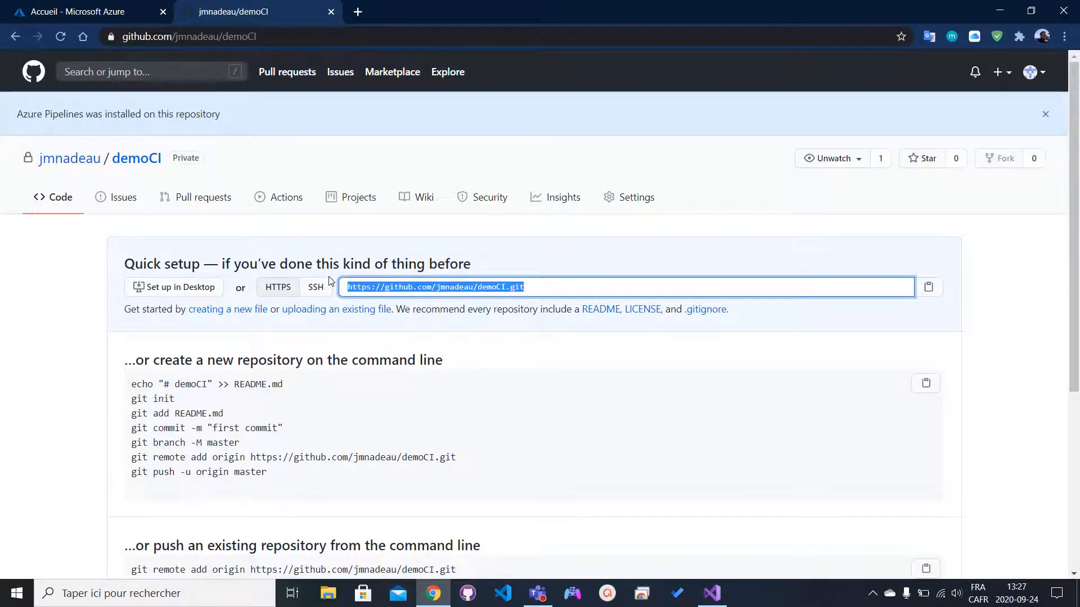
{"action": "key", "text": "alt+Tab"}
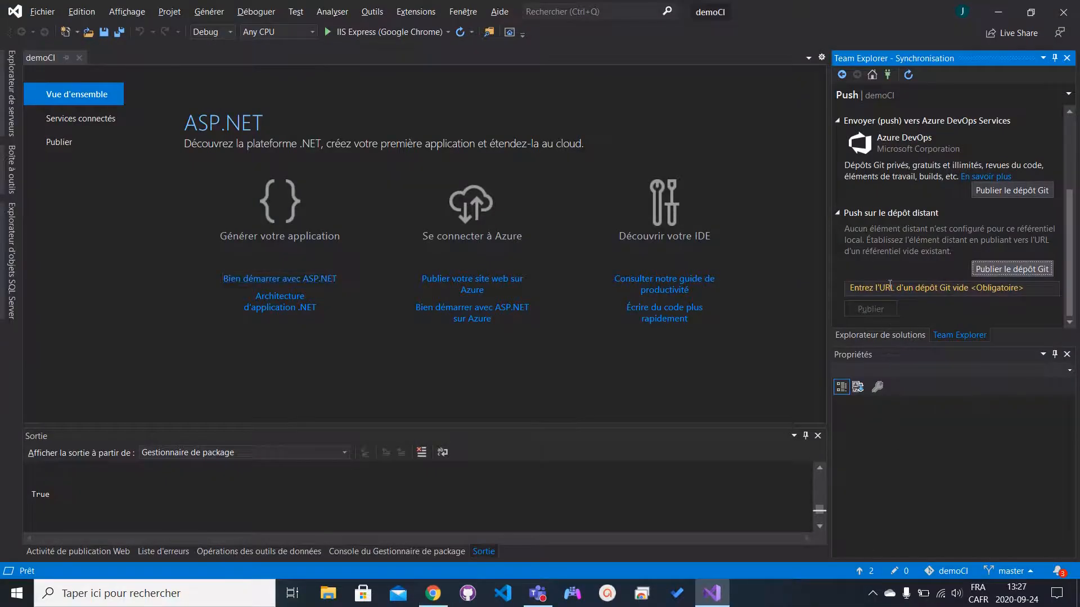
- Paste the GitHub demoCI clone URL as the remote and publish the local repository
{"action": "left_click", "coordinate": [886, 286]}
{"action": "type", "text": "https://github.com/jimmydoy/democi.git"}
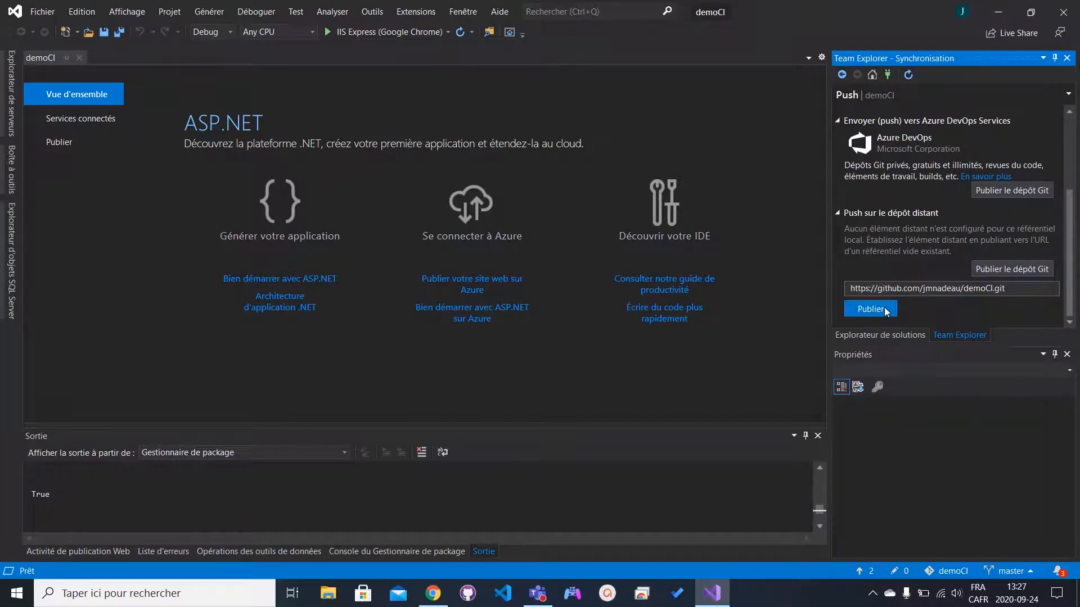
{"action": "left_click", "coordinate": [884, 309]}
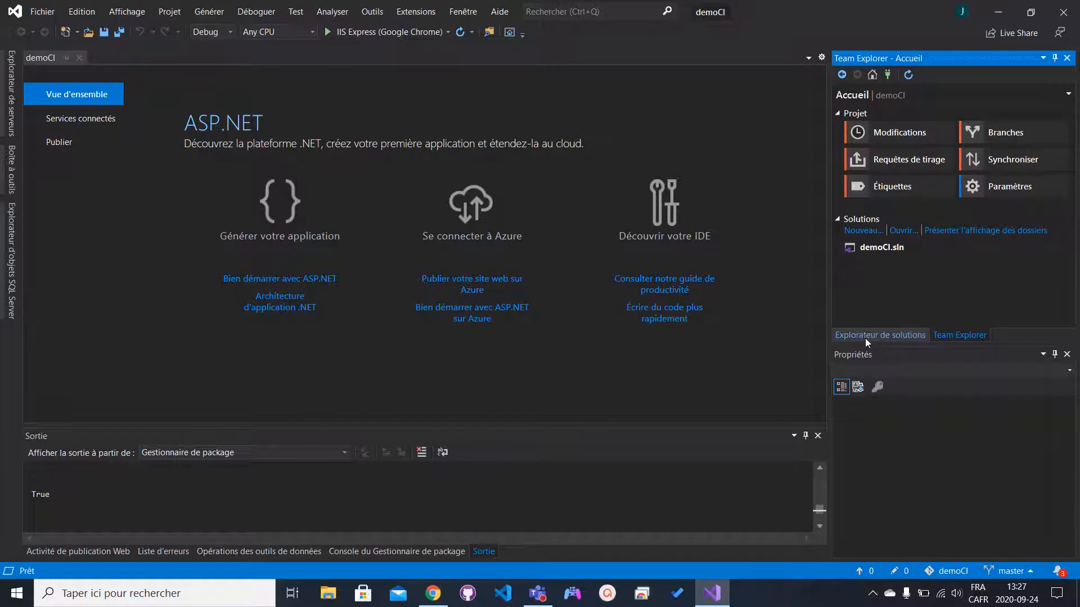
{"action": "left_click", "coordinate": [433, 593]}
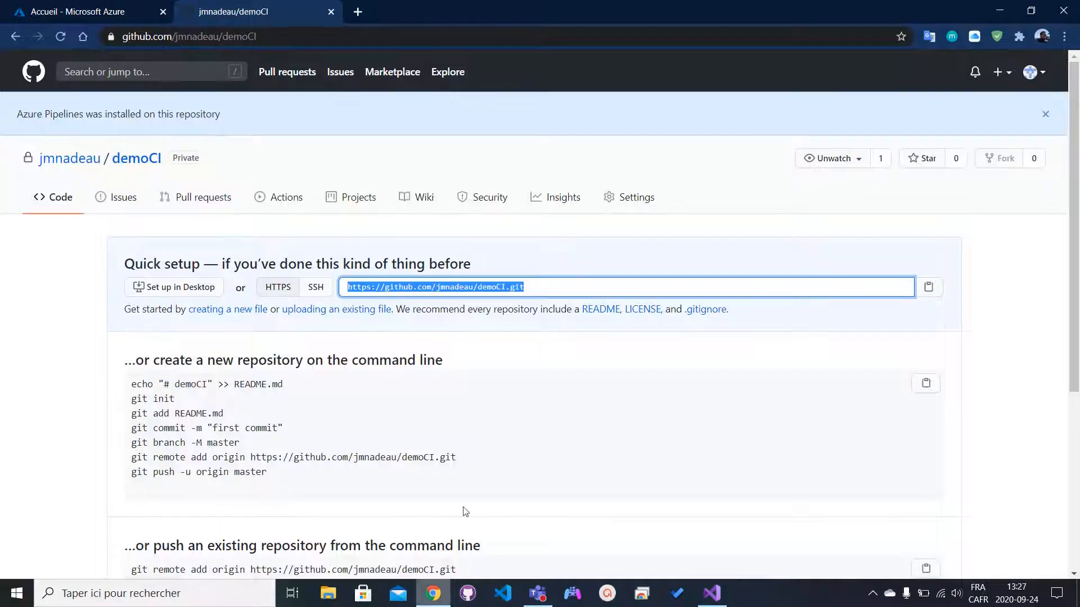
- Reload the GitHub demoCI page and browse the pushed demoCI project folder's files
{"action": "left_click", "coordinate": [214, 236]}
{"action": "key", "text": "F5"}
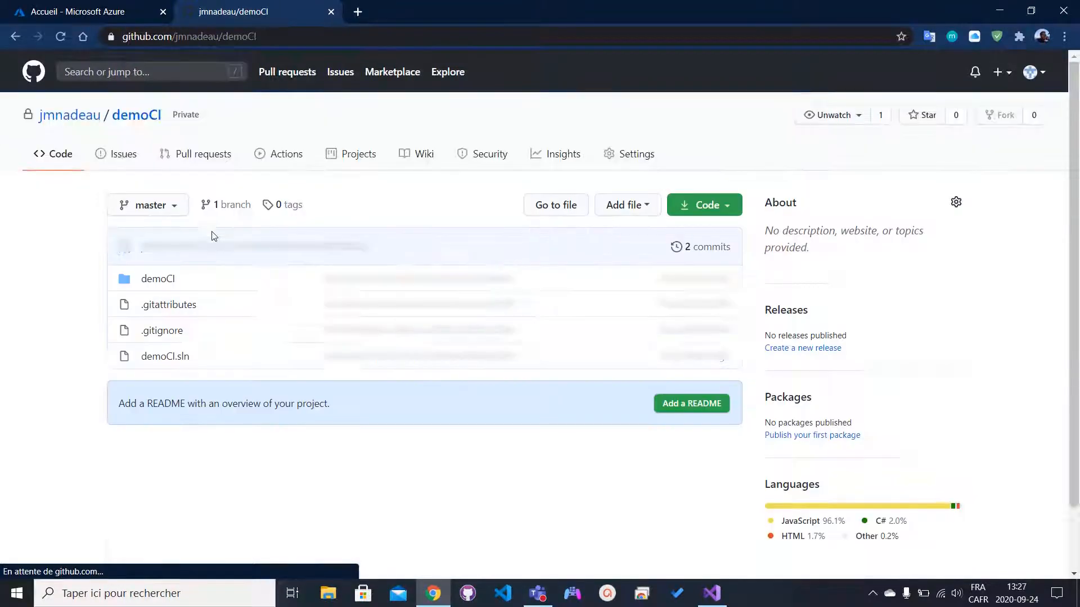
{"action": "scroll", "coordinate": [212, 233], "scroll_direction": "down", "scroll_amount": 2}
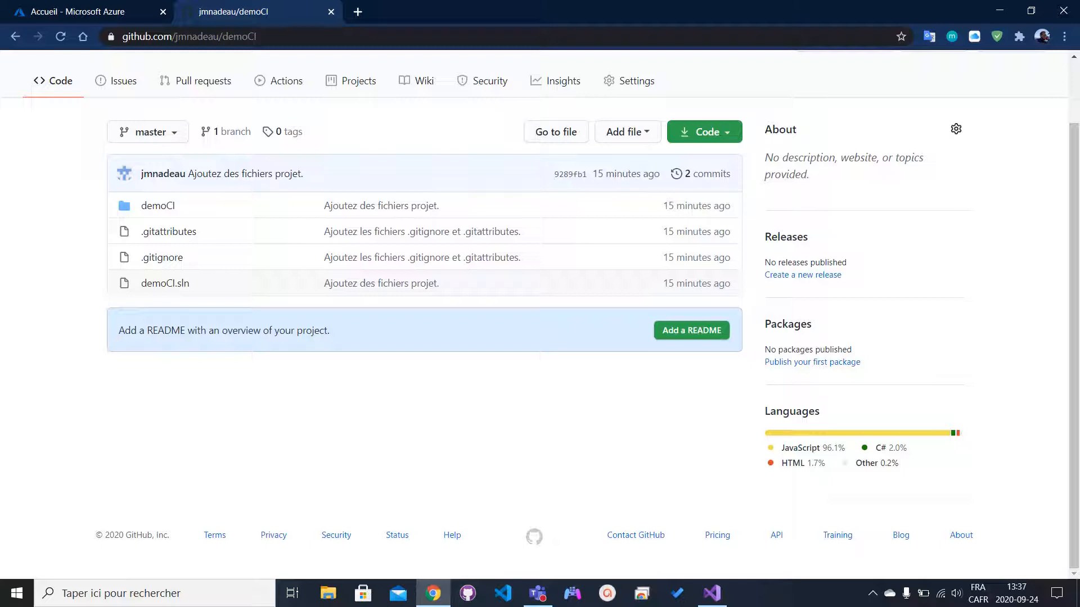
{"action": "left_click", "coordinate": [154, 210]}
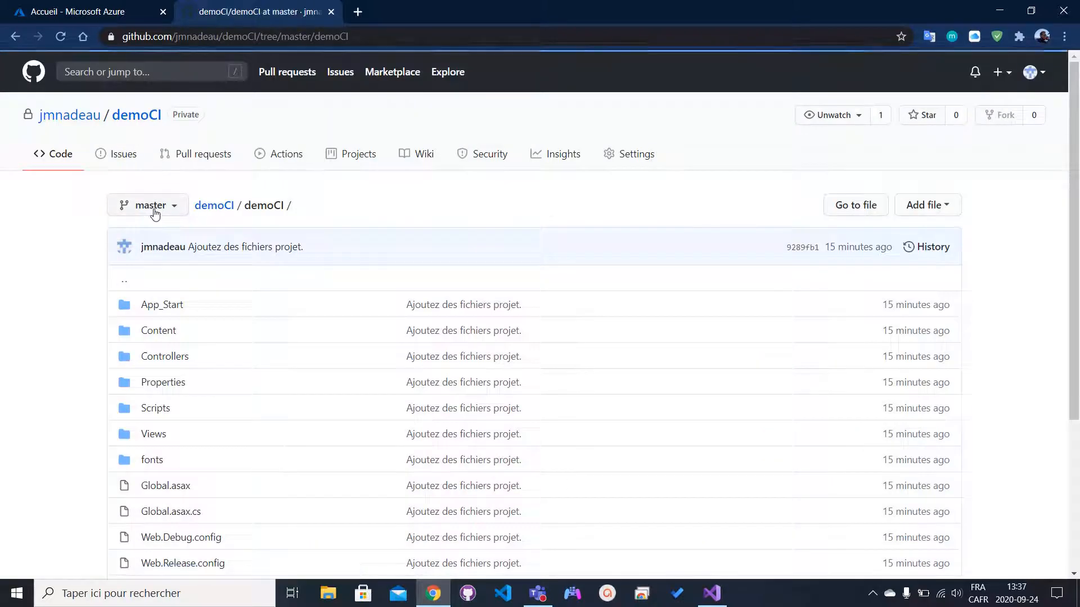
{"action": "scroll", "coordinate": [311, 409], "scroll_direction": "down", "scroll_amount": 3}
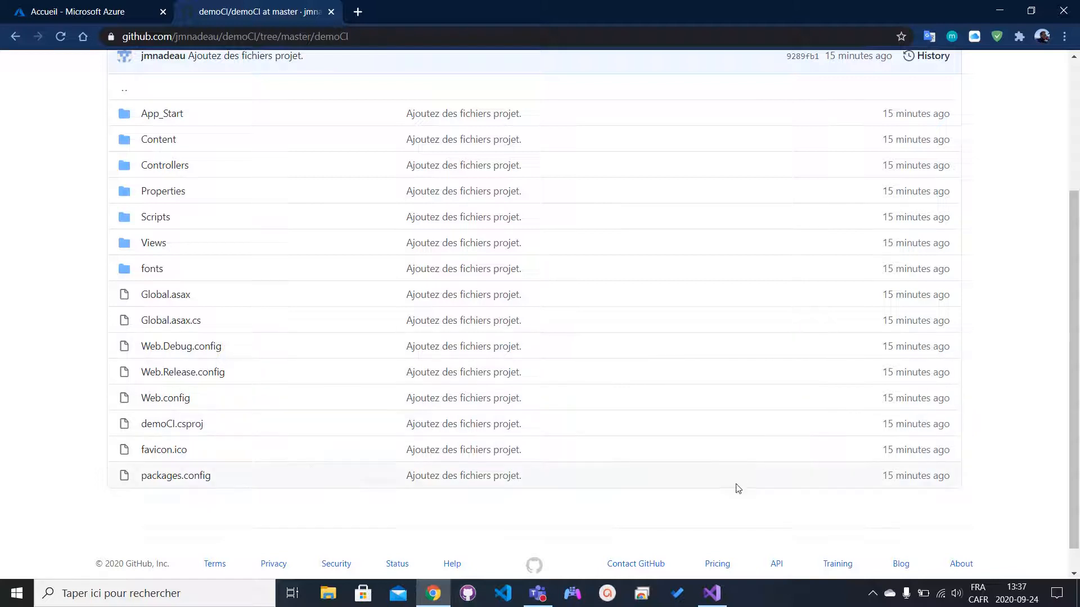
{"action": "left_click", "coordinate": [716, 599]}
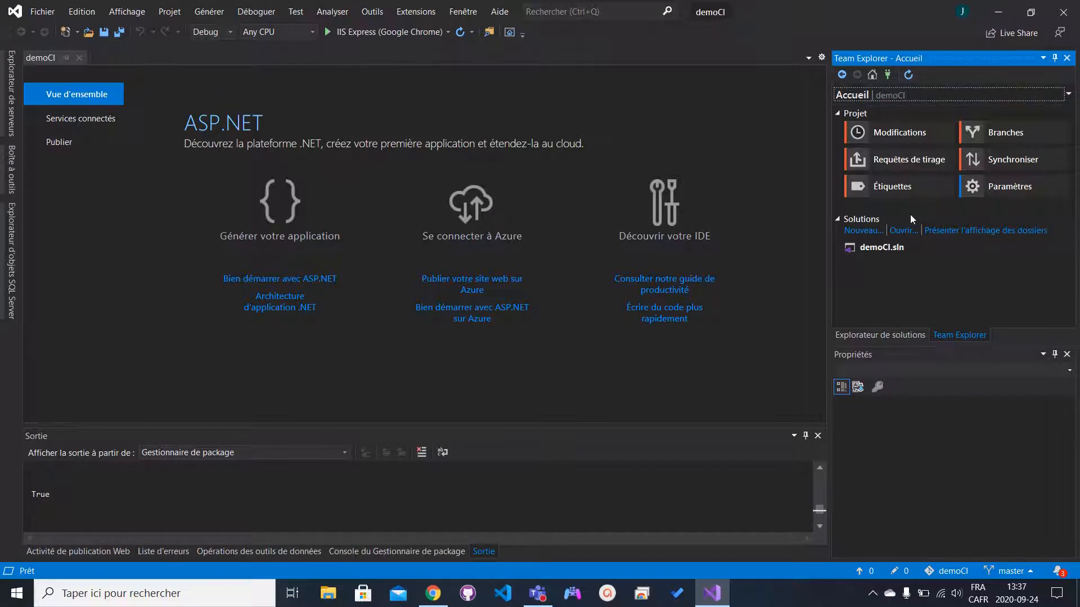
- Publish the demoCI project with Azure as target and Azure App Service (Windows) as host
{"action": "left_click", "coordinate": [904, 336]}
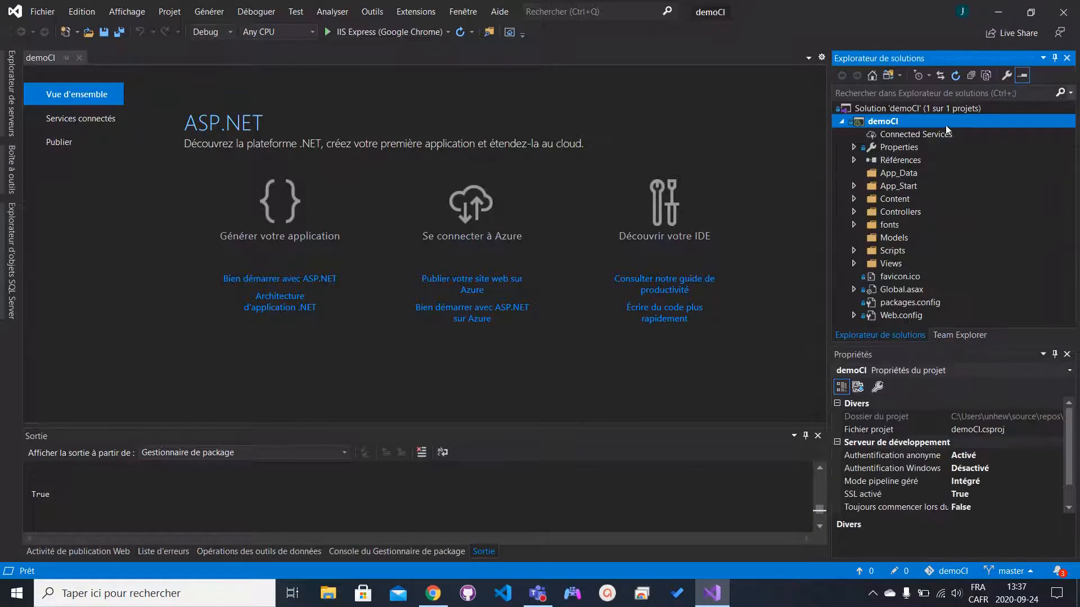
{"action": "right_click", "coordinate": [863, 124]}
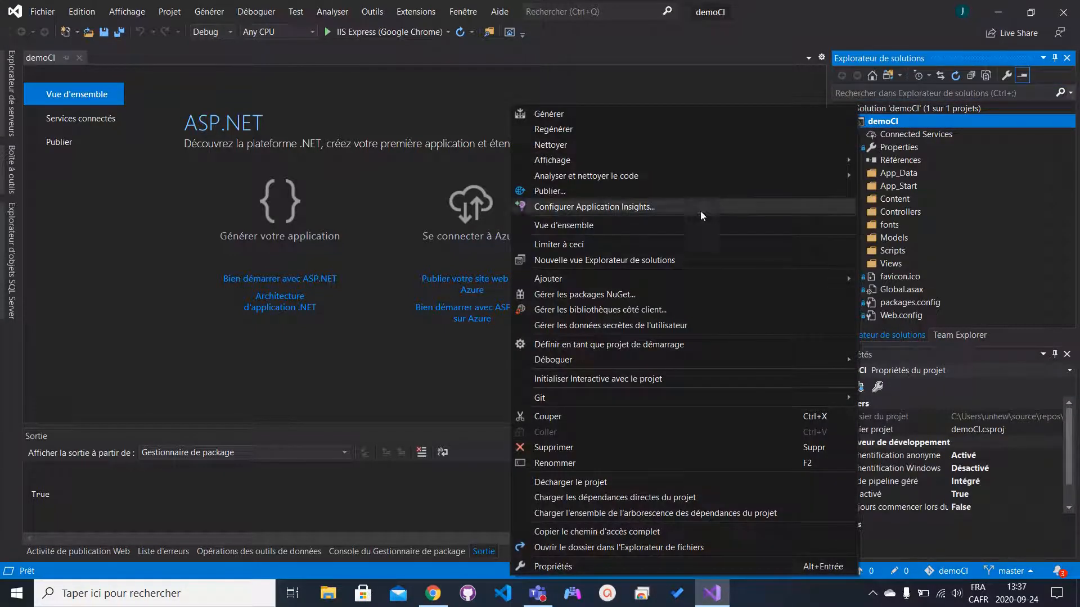
{"action": "left_click", "coordinate": [671, 192]}
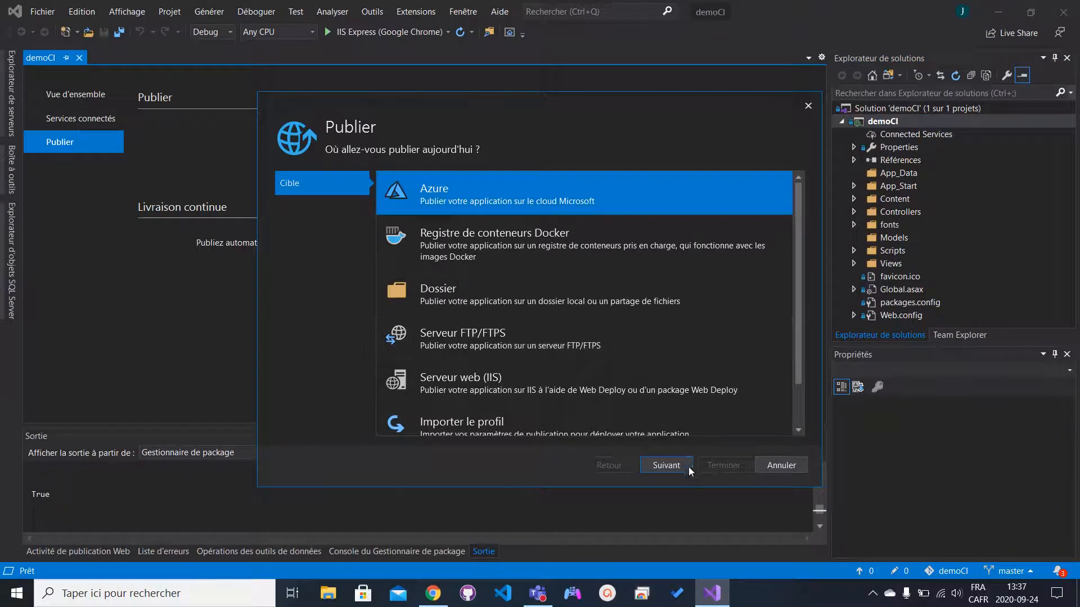
{"action": "left_click", "coordinate": [688, 467]}
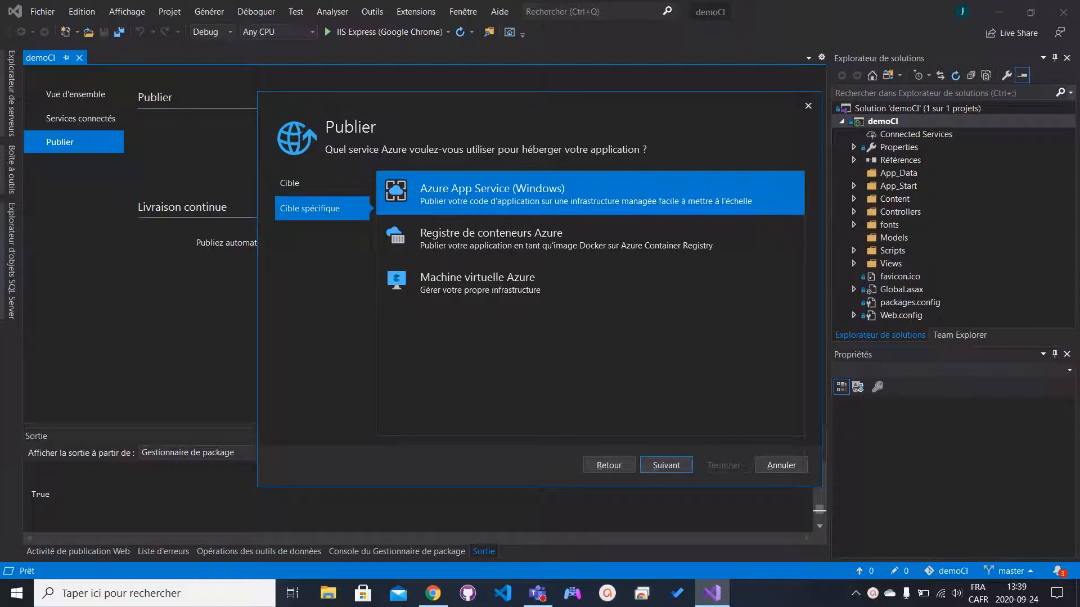
{"action": "left_click", "coordinate": [680, 468]}
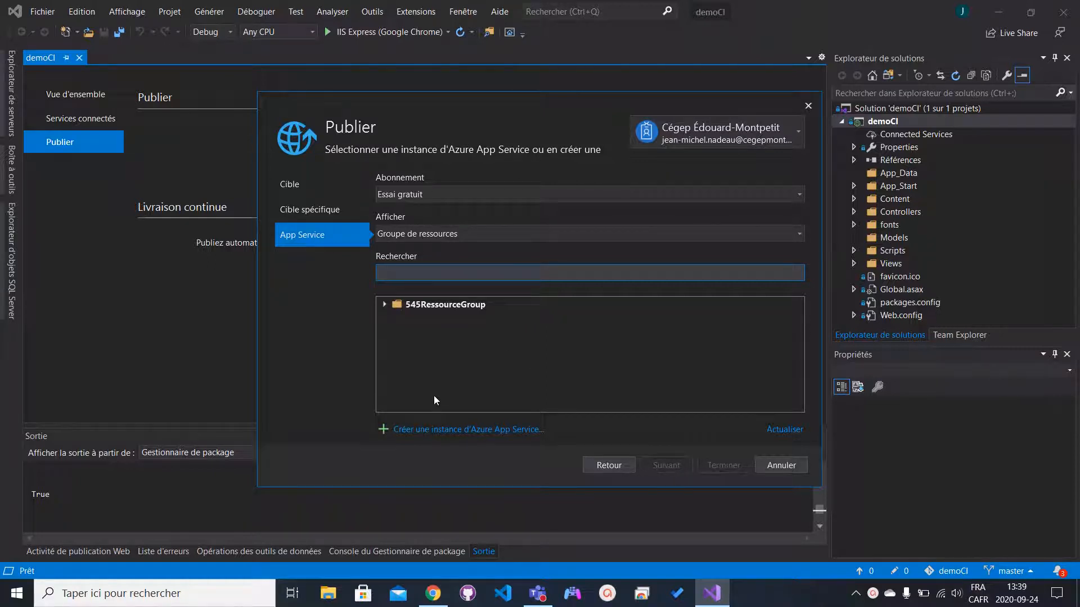
- Start a new App Service named demoCI in a new DemoCIRG resource group
{"action": "left_click", "coordinate": [420, 430]}
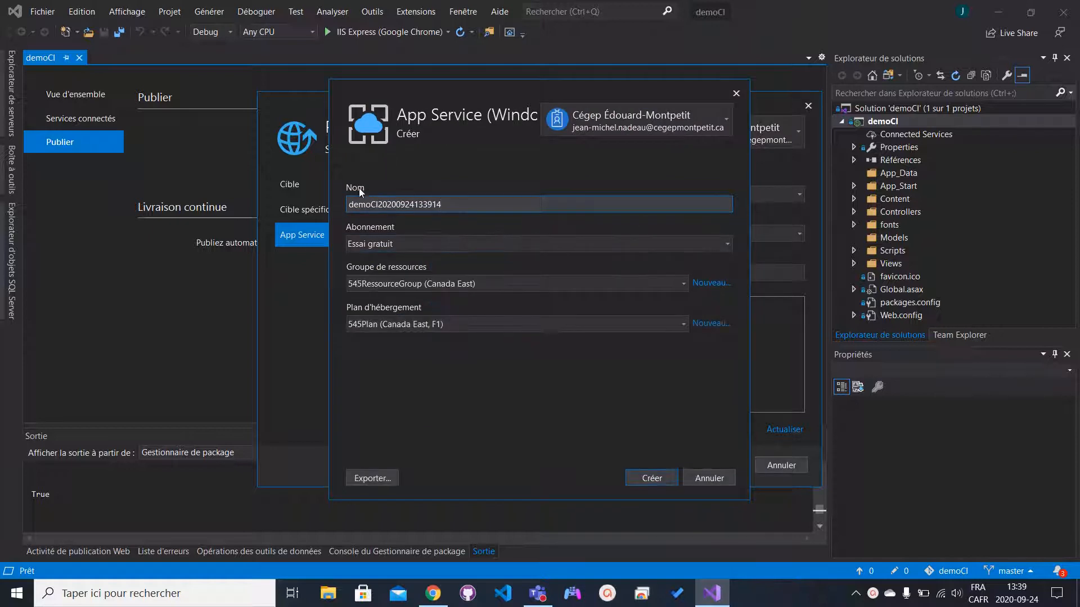
{"action": "left_click_drag", "start_coordinate": [382, 203], "coordinate": [817, 242]}
{"action": "key", "text": "BackSpace"}
{"action": "left_click", "coordinate": [711, 282]}
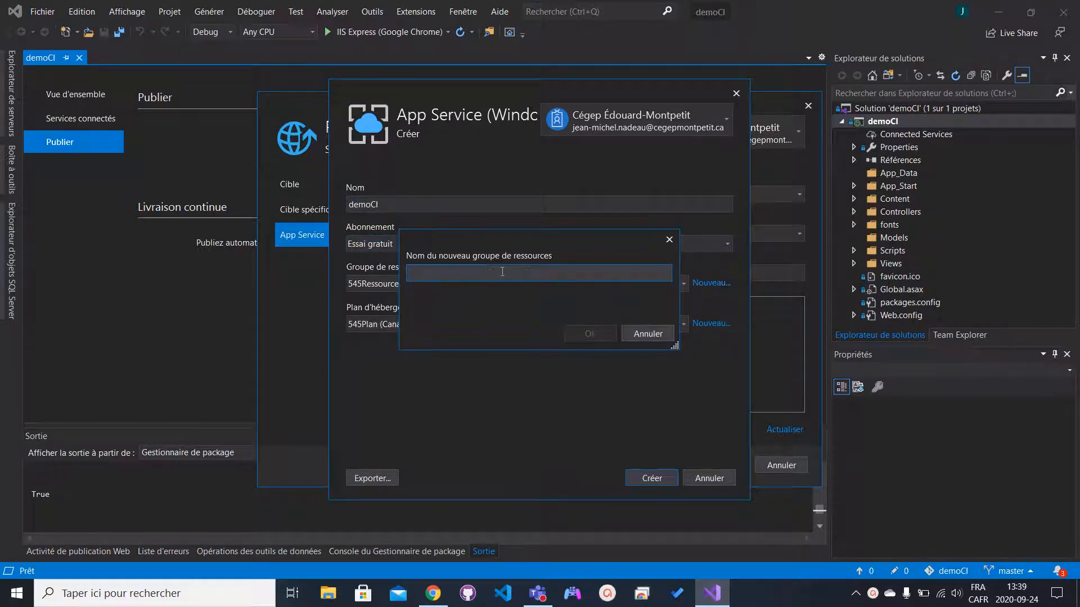
{"action": "type", "text": "DemoCIR"}
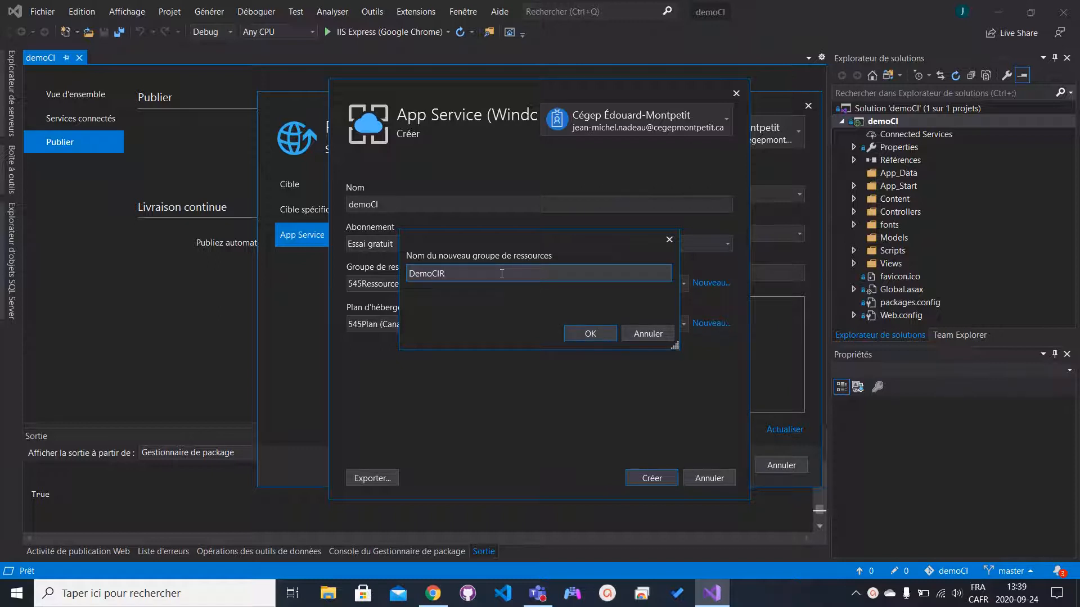
{"action": "type", "text": "G"}
{"action": "left_click", "coordinate": [590, 334]}
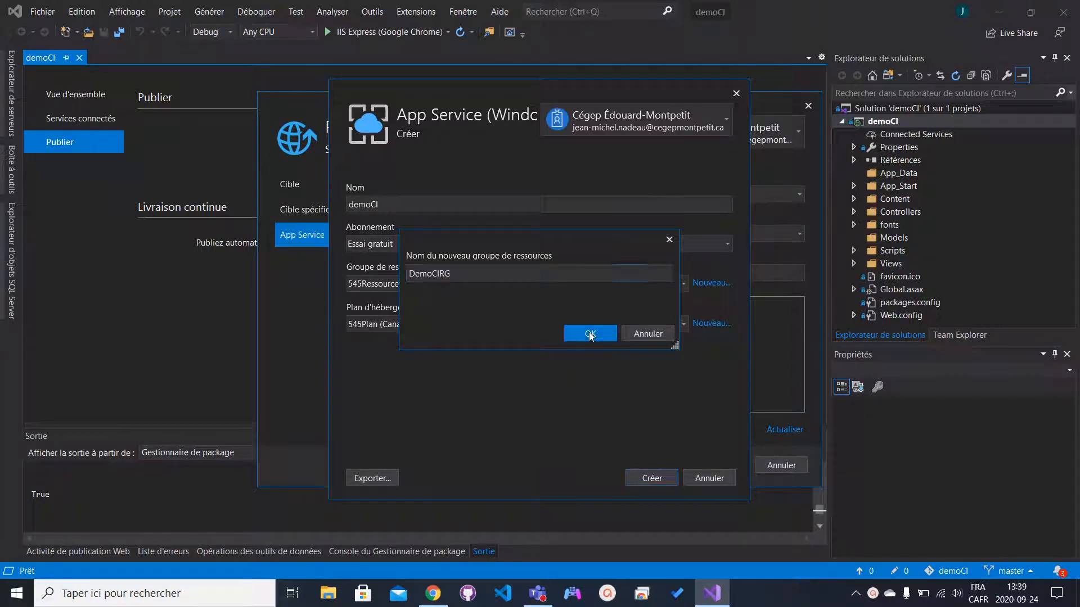
- Add a free-size demoCIPlan hosting plan, create the App Service, and finish the publish profile
{"action": "left_click", "coordinate": [712, 325]}
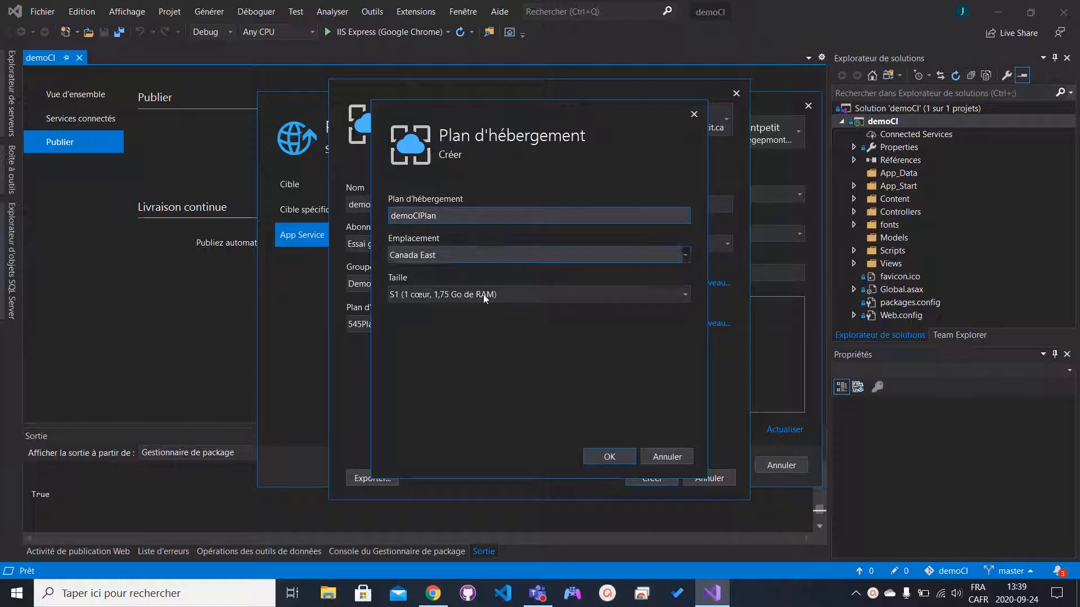
{"action": "left_click", "coordinate": [518, 296]}
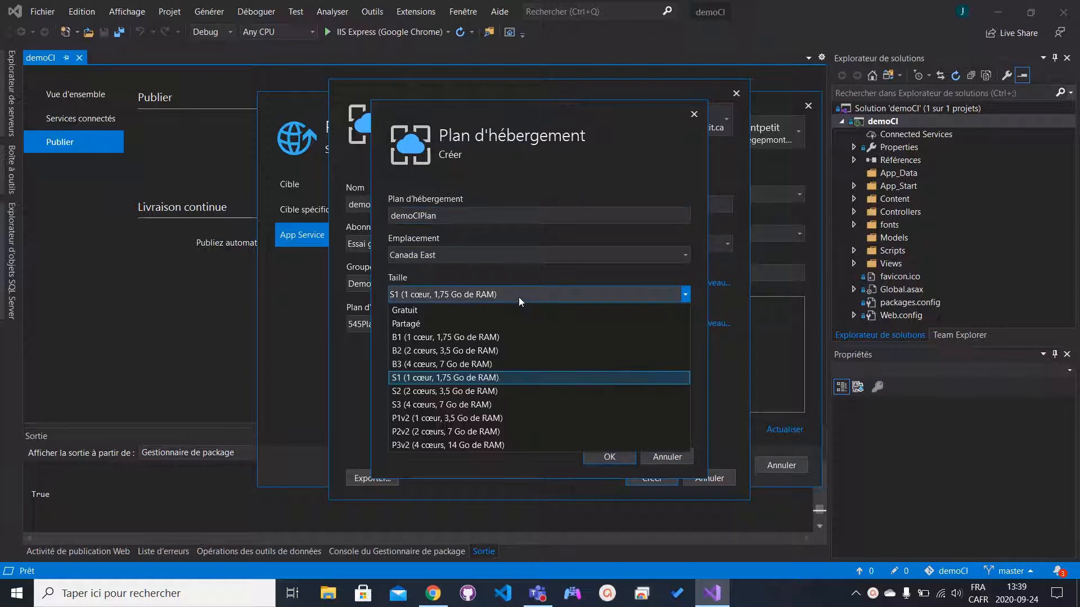
{"action": "left_click", "coordinate": [455, 314]}
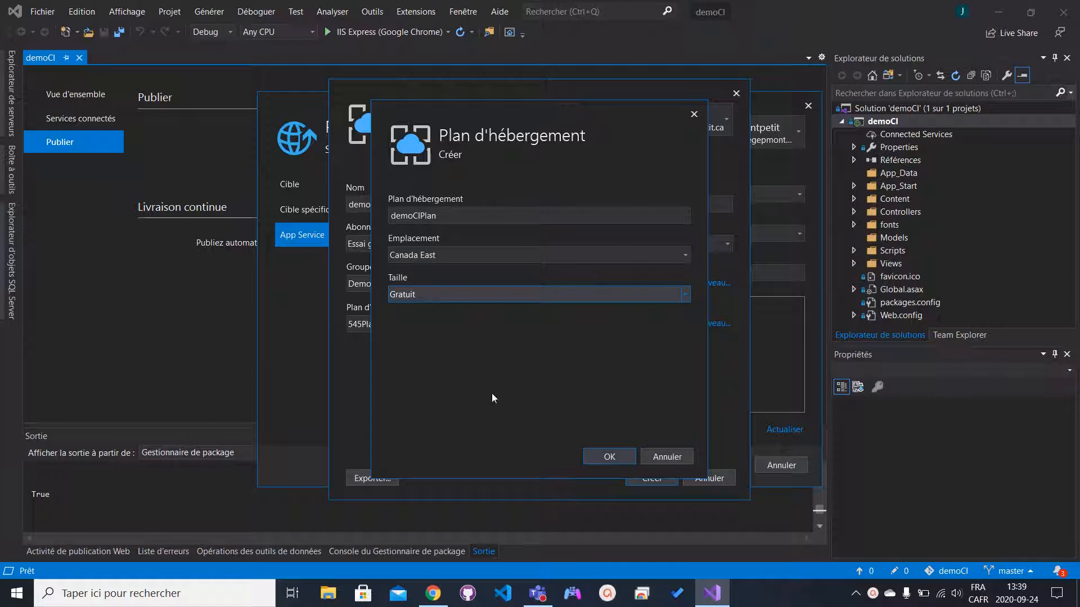
{"action": "left_click", "coordinate": [607, 456]}
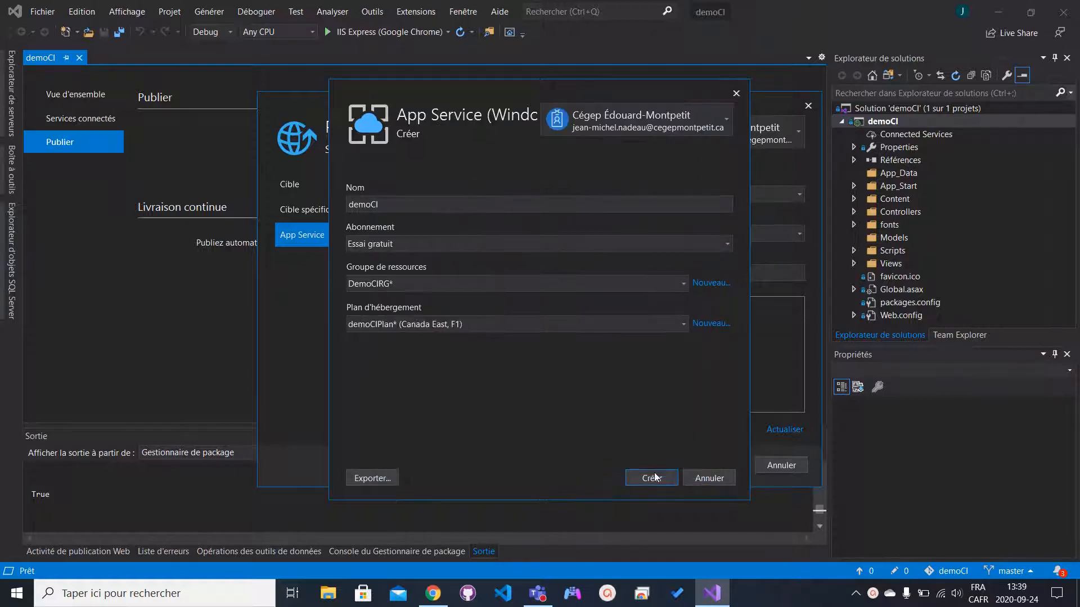
{"action": "left_click", "coordinate": [650, 478]}
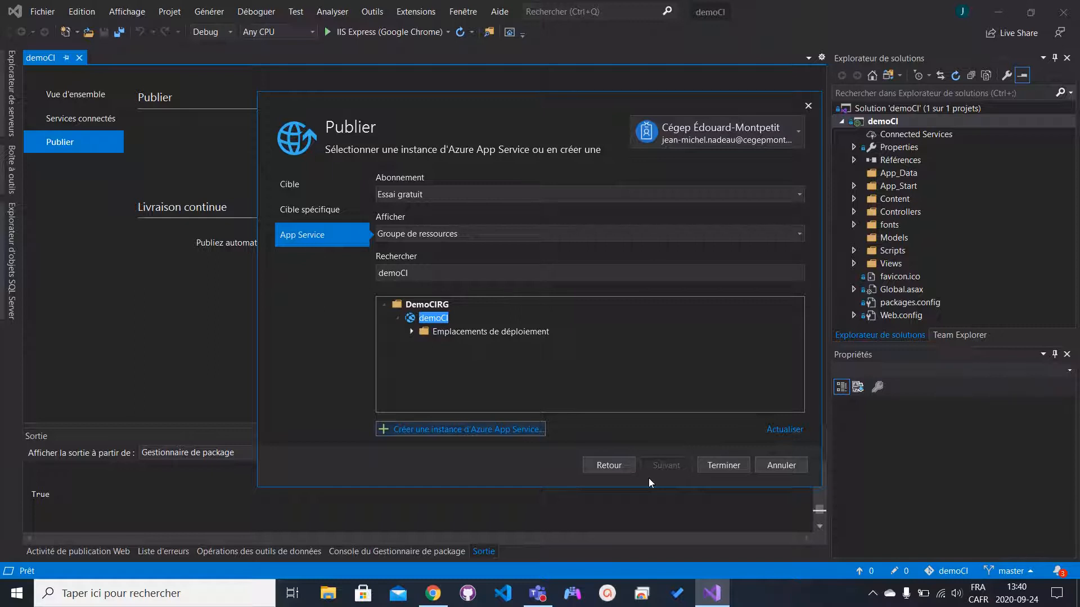
{"action": "left_click", "coordinate": [724, 465]}
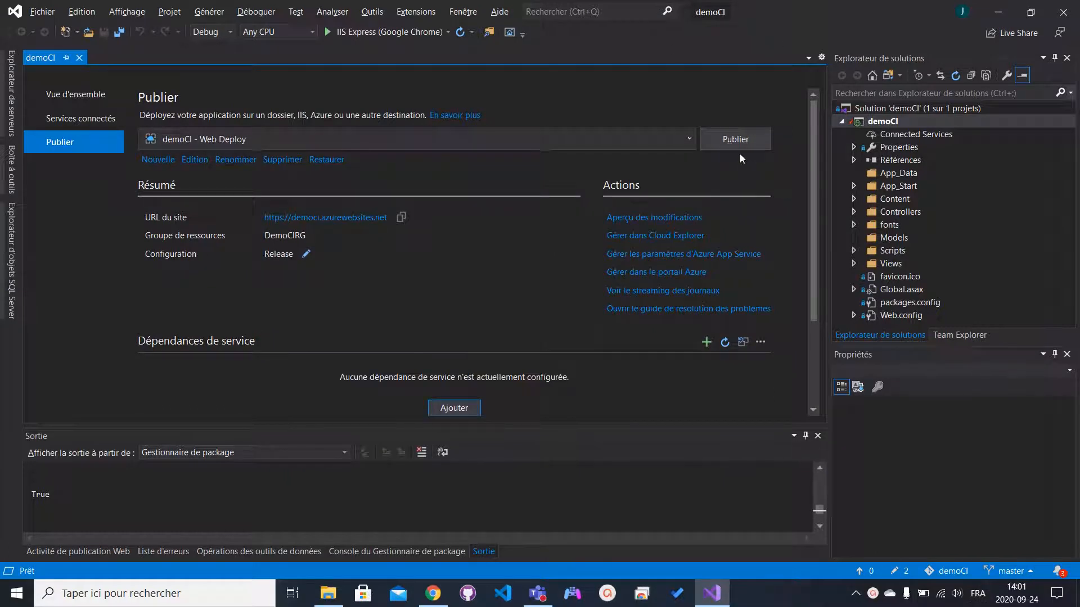
{"action": "left_click", "coordinate": [730, 142]}
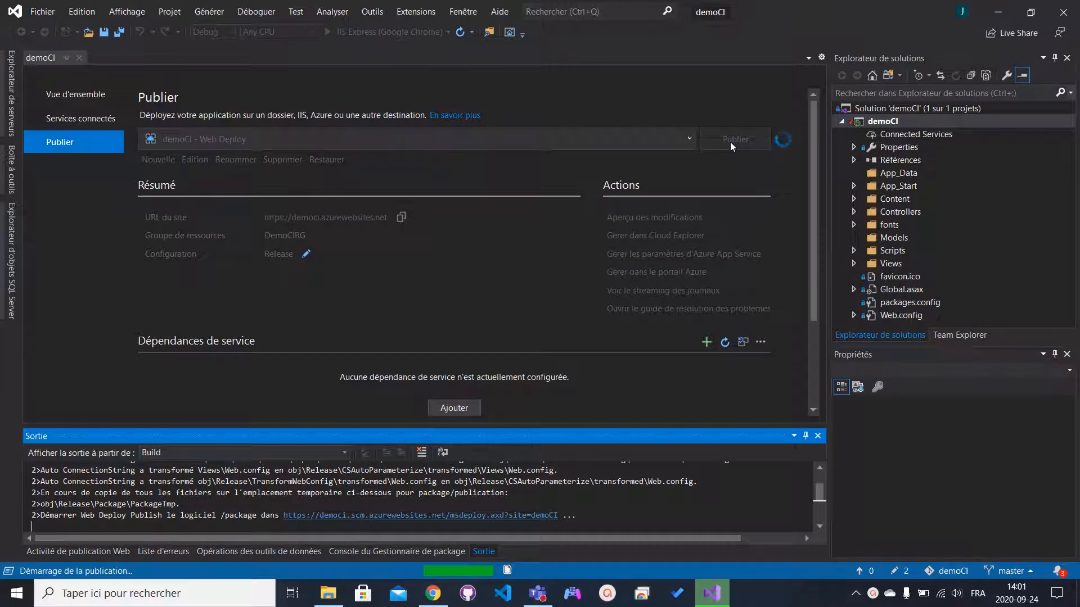
{"action": "right_click", "coordinate": [883, 125]}
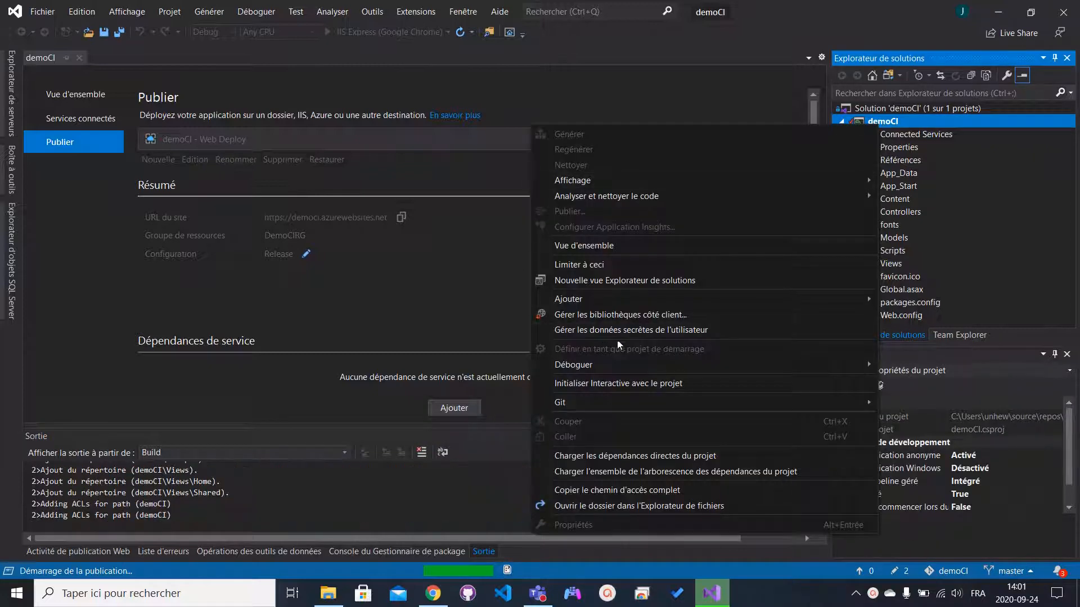
{"action": "mouse_move", "coordinate": [604, 400]}
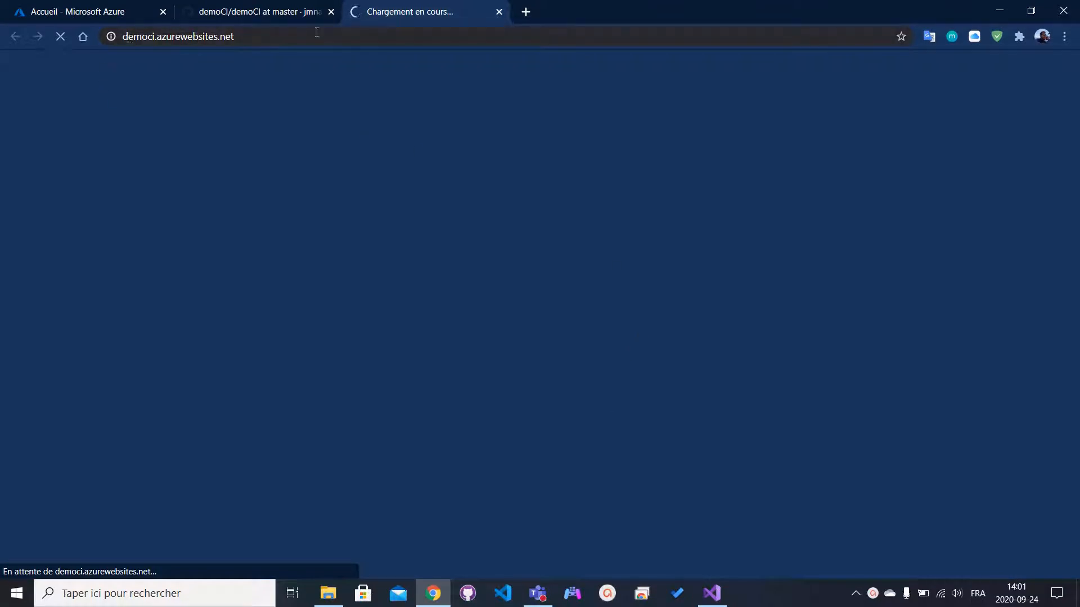
{"action": "key", "text": "alt+Tab"}
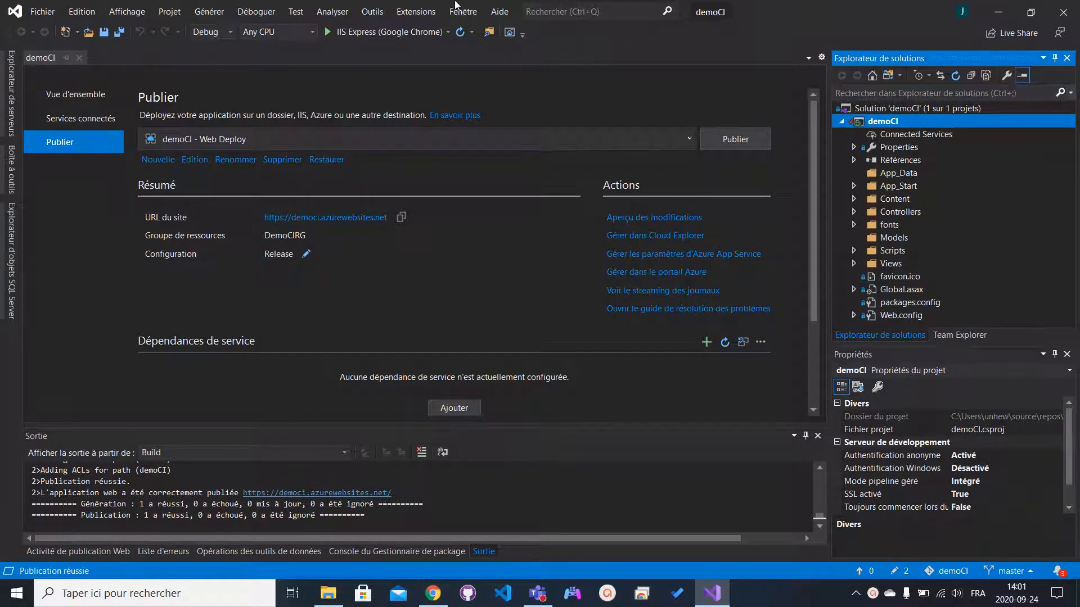
- In the solution's NuGet package manager, search online packages for entity framework
{"action": "left_click", "coordinate": [371, 12]}
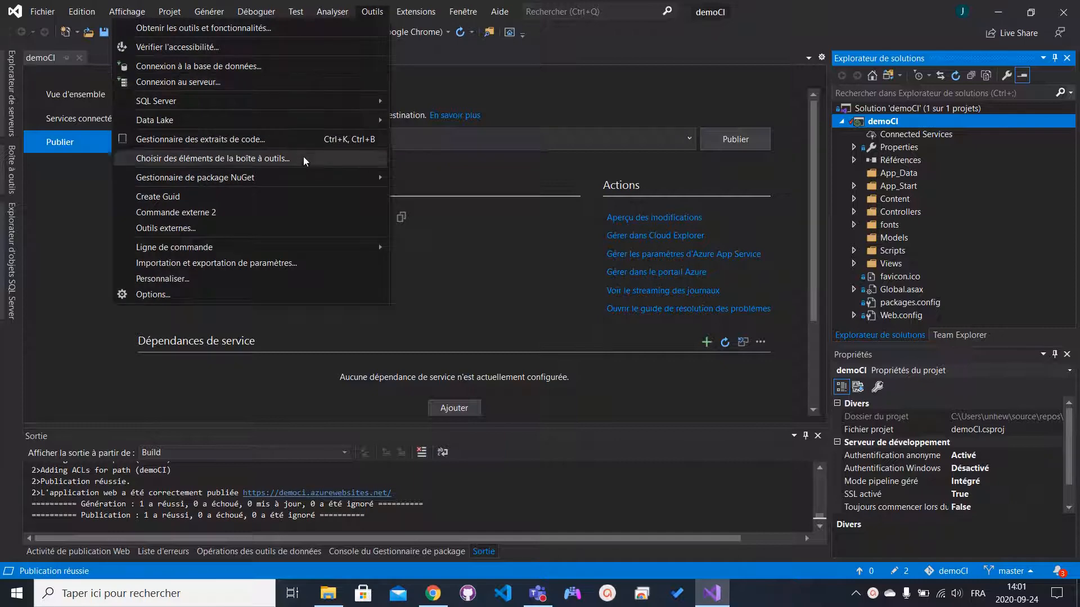
{"action": "mouse_move", "coordinate": [299, 181]}
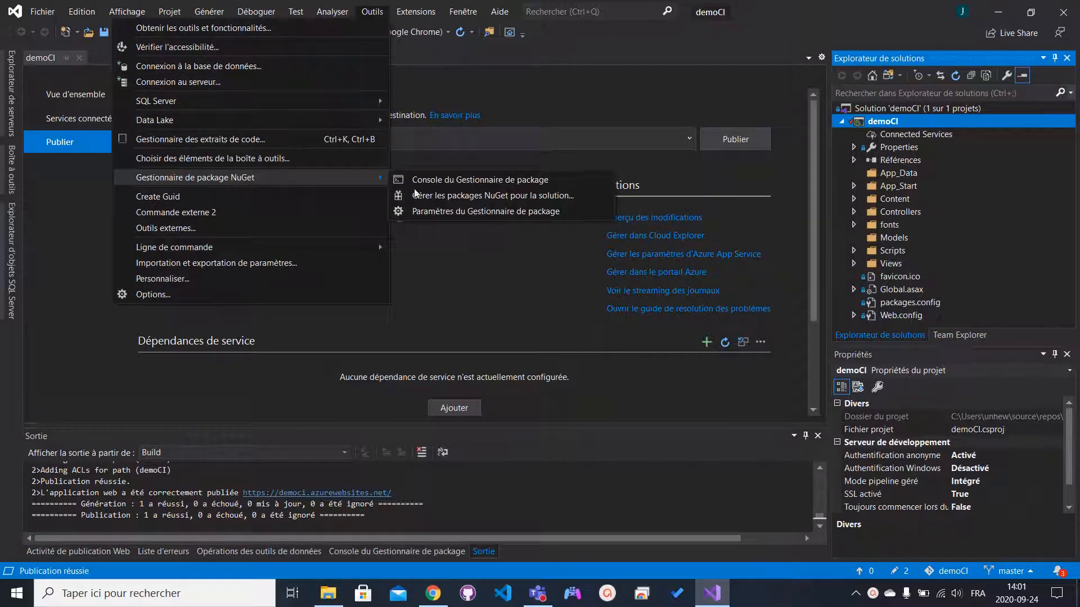
{"action": "left_click", "coordinate": [480, 197]}
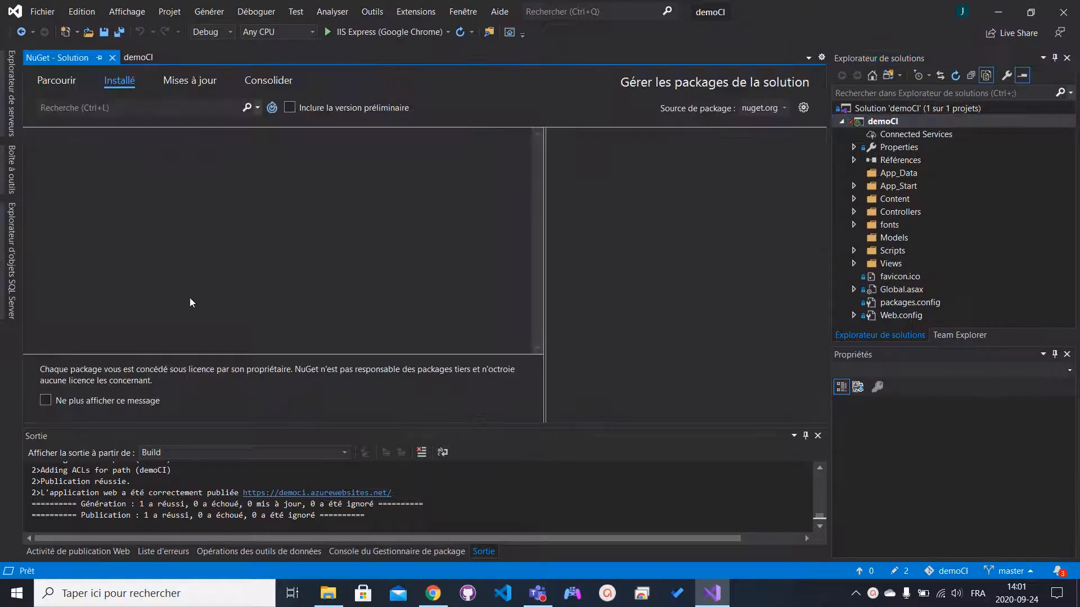
{"action": "left_click", "coordinate": [58, 83]}
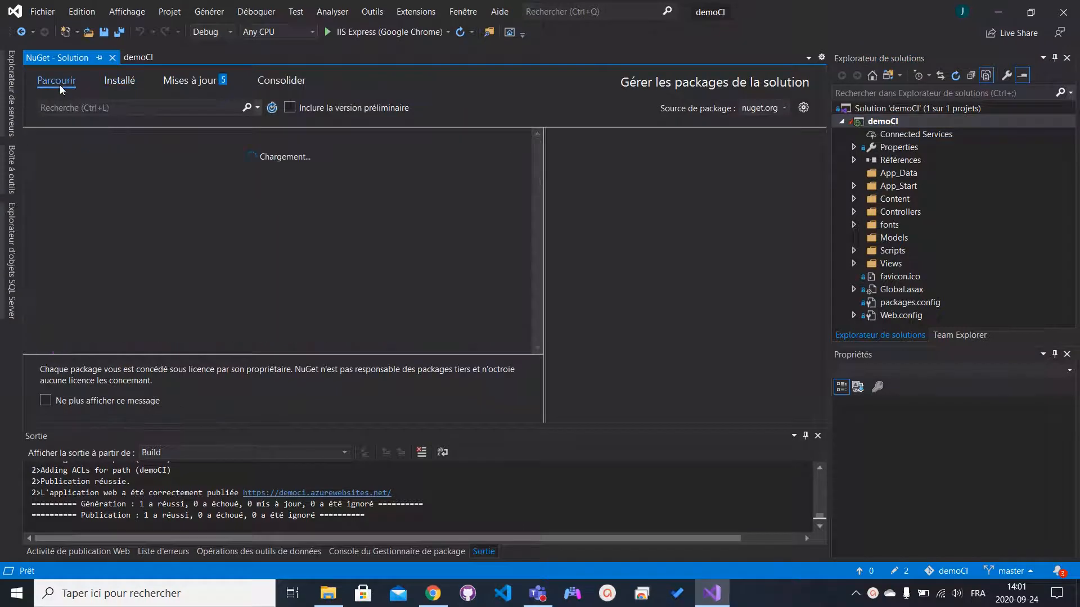
{"action": "left_click", "coordinate": [73, 106]}
{"action": "type", "text": "ente"}
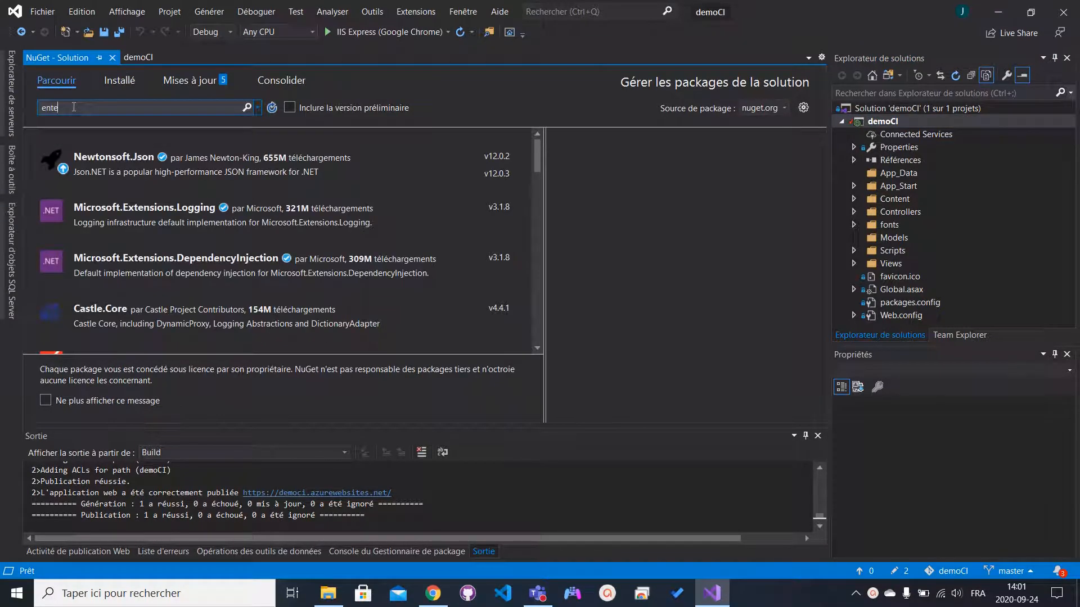
{"action": "type", "text": "n"}
{"action": "key", "text": "BackSpace"}
{"action": "key", "text": "BackSpace"}
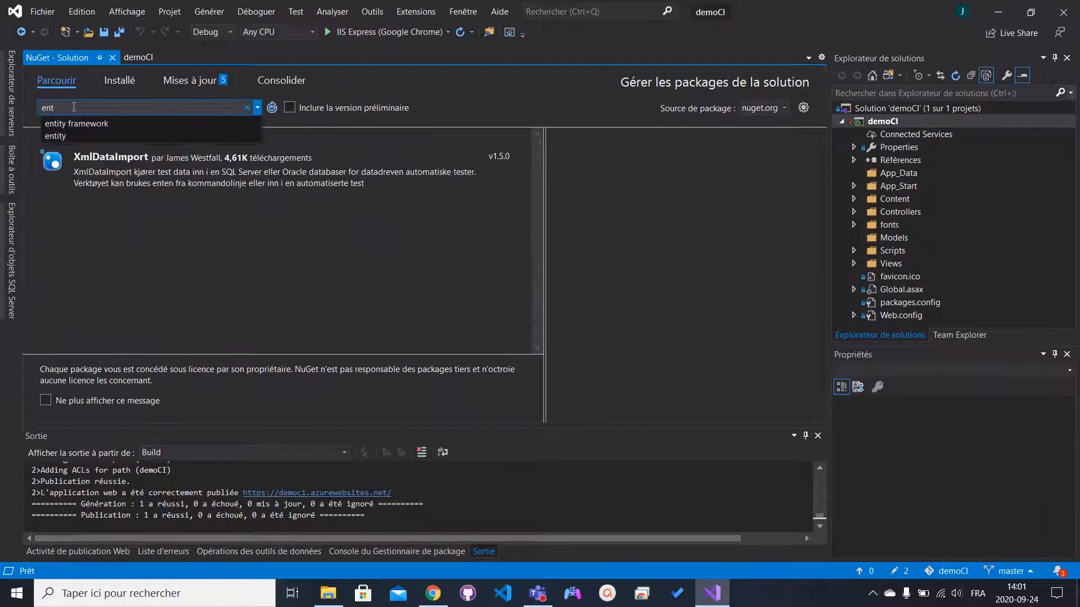
{"action": "left_click", "coordinate": [69, 125]}
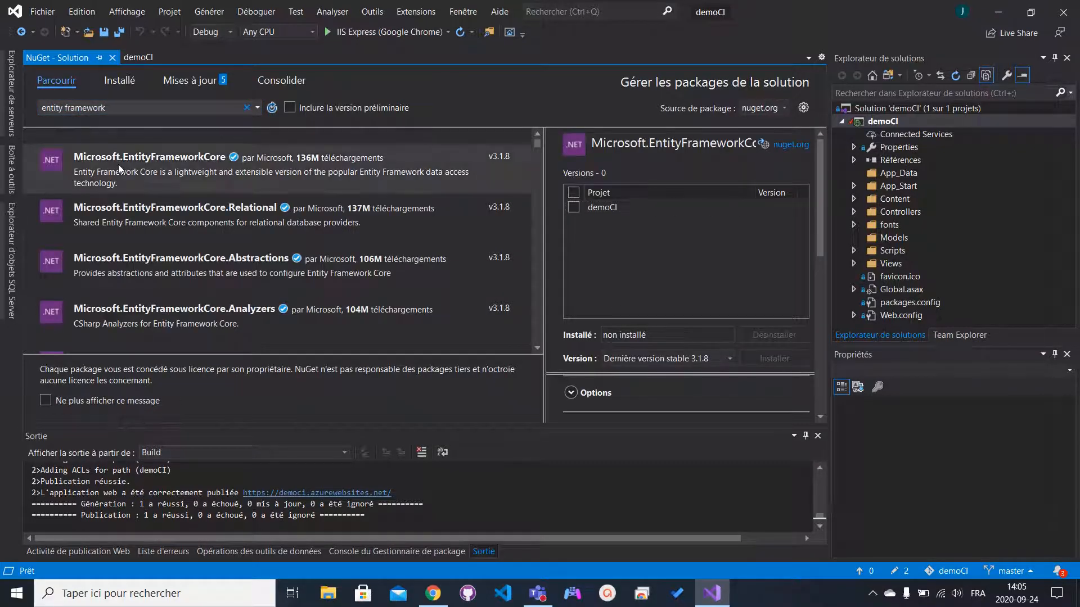
{"action": "key", "text": "Down"}
{"action": "key", "text": "Down"}
{"action": "key", "text": "Down"}
{"action": "key", "text": "Down"}
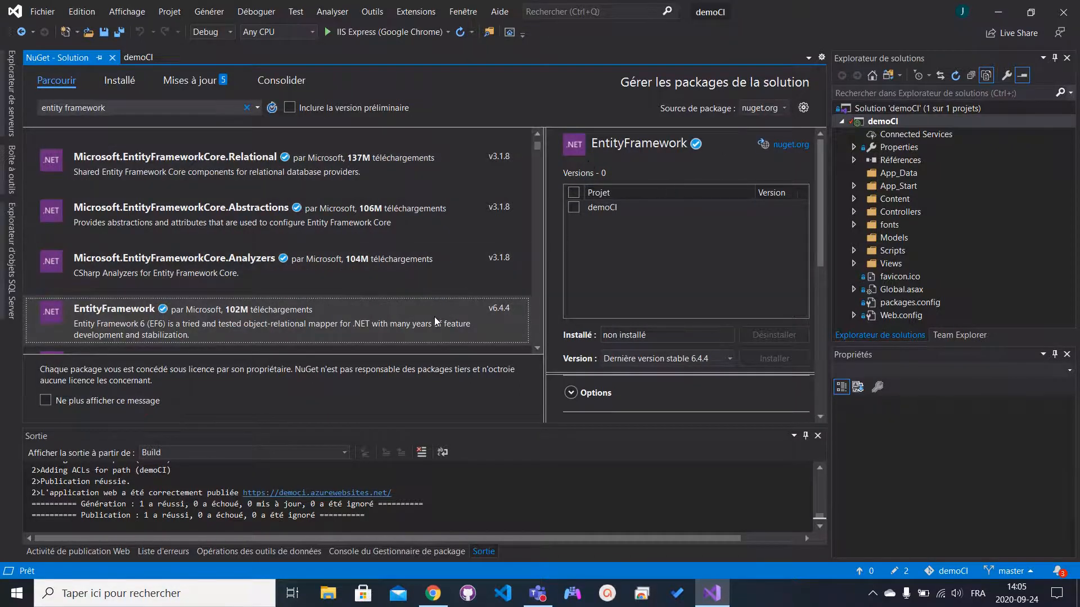
- Install EntityFramework 6.4.4 into the demoCI project, accepting the licence
{"action": "left_click", "coordinate": [578, 218]}
{"action": "left_click", "coordinate": [576, 211]}
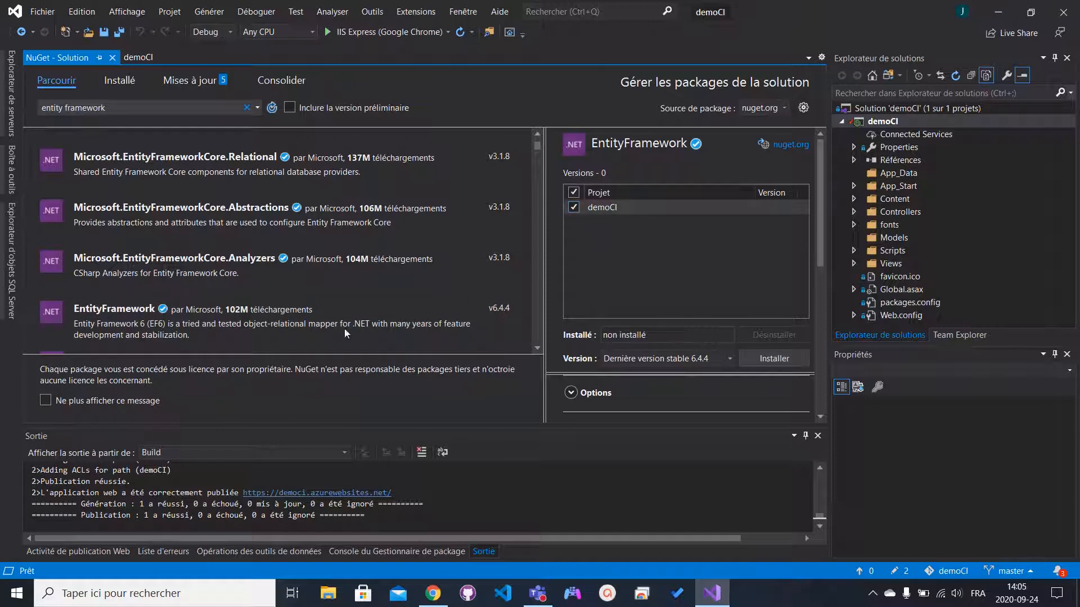
{"action": "left_click", "coordinate": [765, 363]}
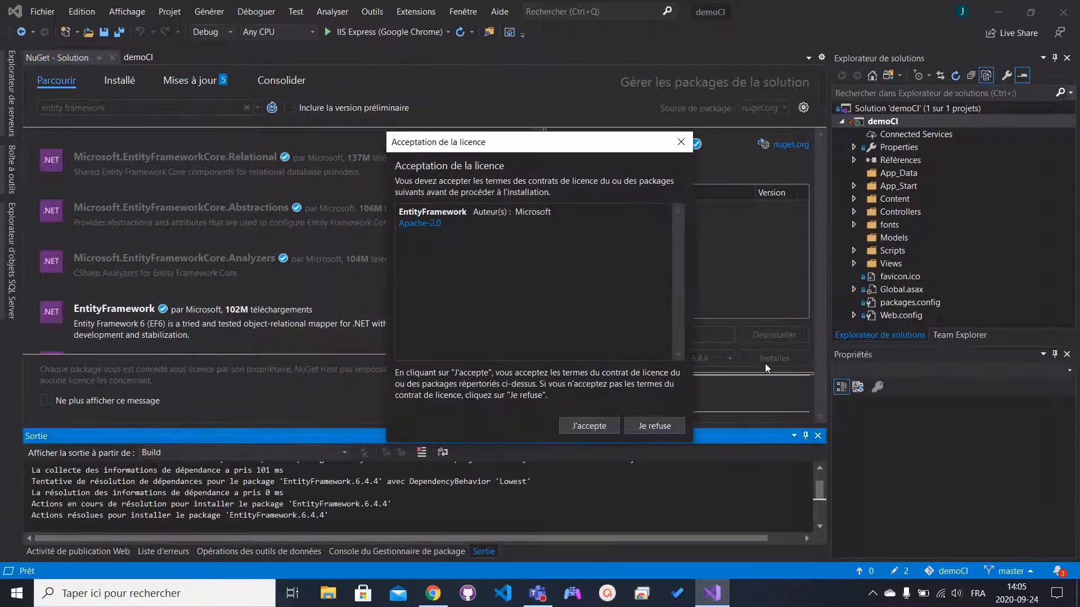
{"action": "left_click", "coordinate": [586, 425]}
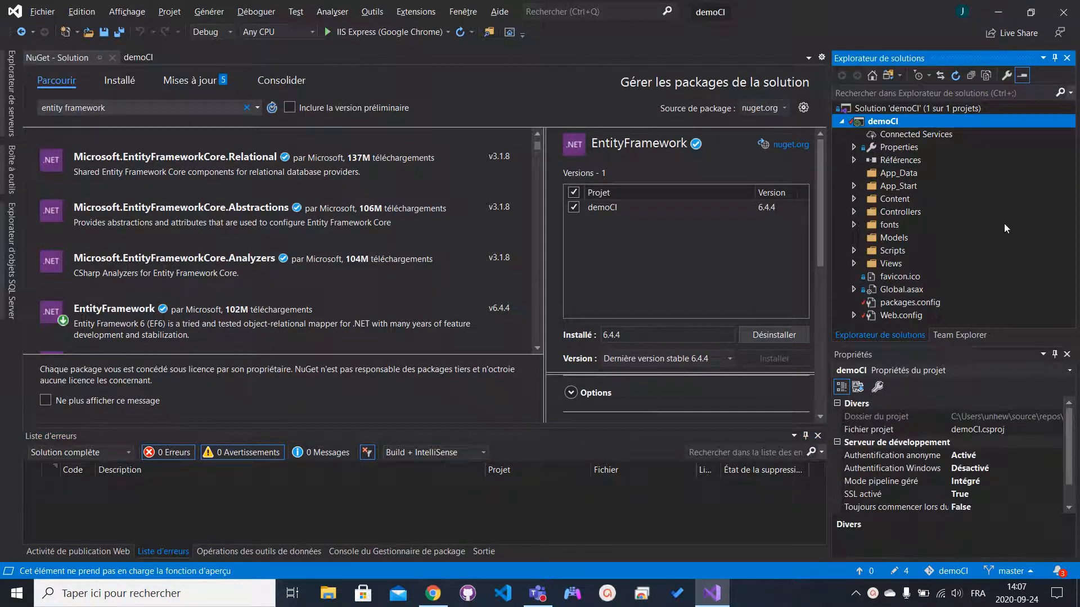
- Add a new class named Chat to the Models folder
{"action": "right_click", "coordinate": [884, 243]}
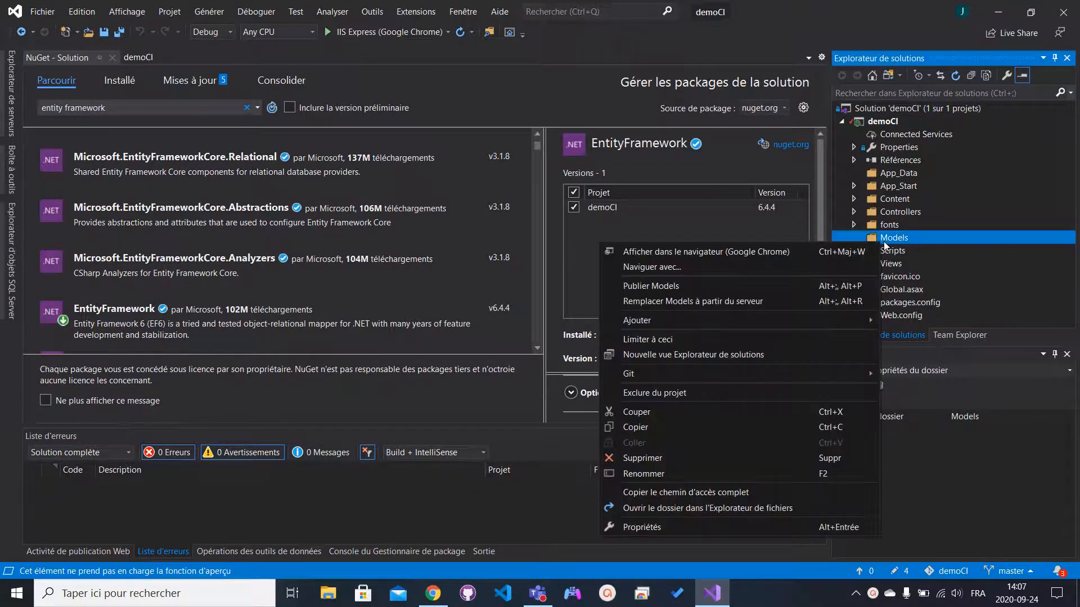
{"action": "mouse_move", "coordinate": [775, 323]}
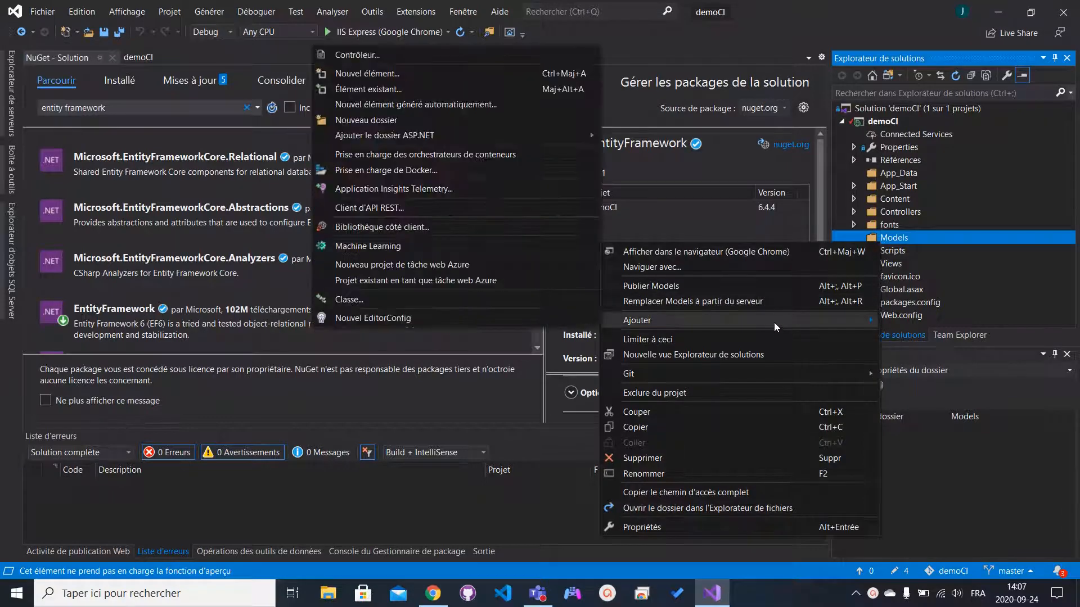
{"action": "left_click", "coordinate": [384, 301]}
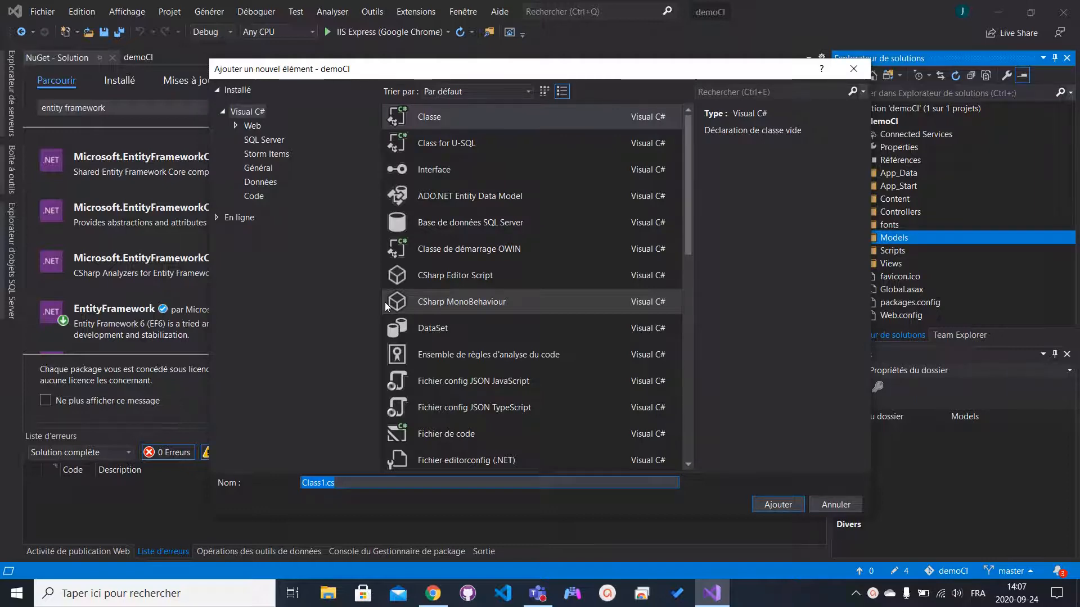
{"action": "type", "text": "Chat"}
{"action": "key", "text": "Return"}
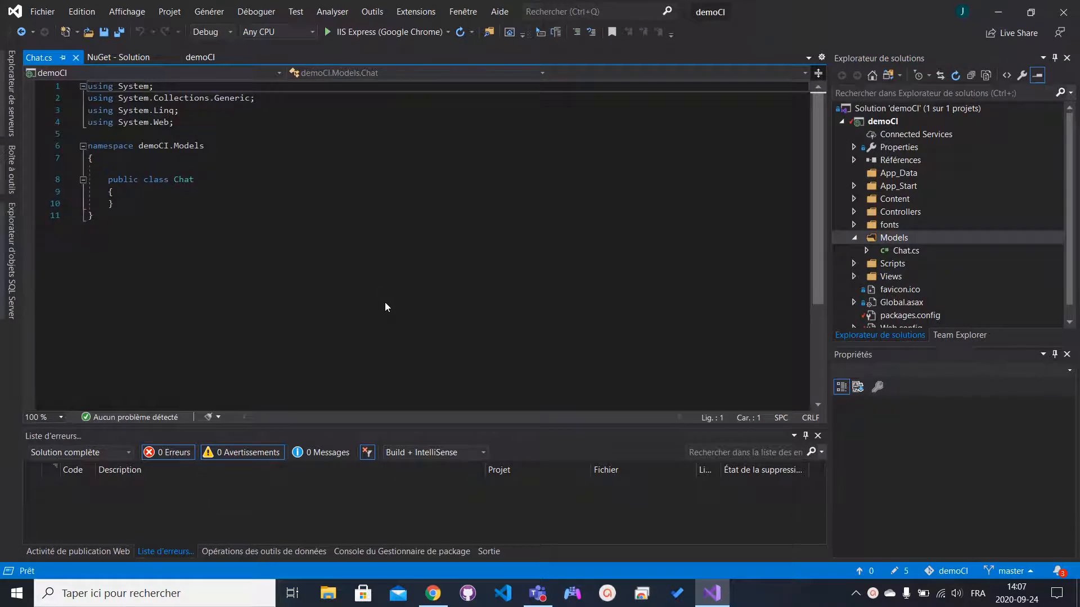
- Add an int Id property to the Chat class using the prop snippet
{"action": "left_click", "coordinate": [136, 193]}
{"action": "key", "text": "Return"}
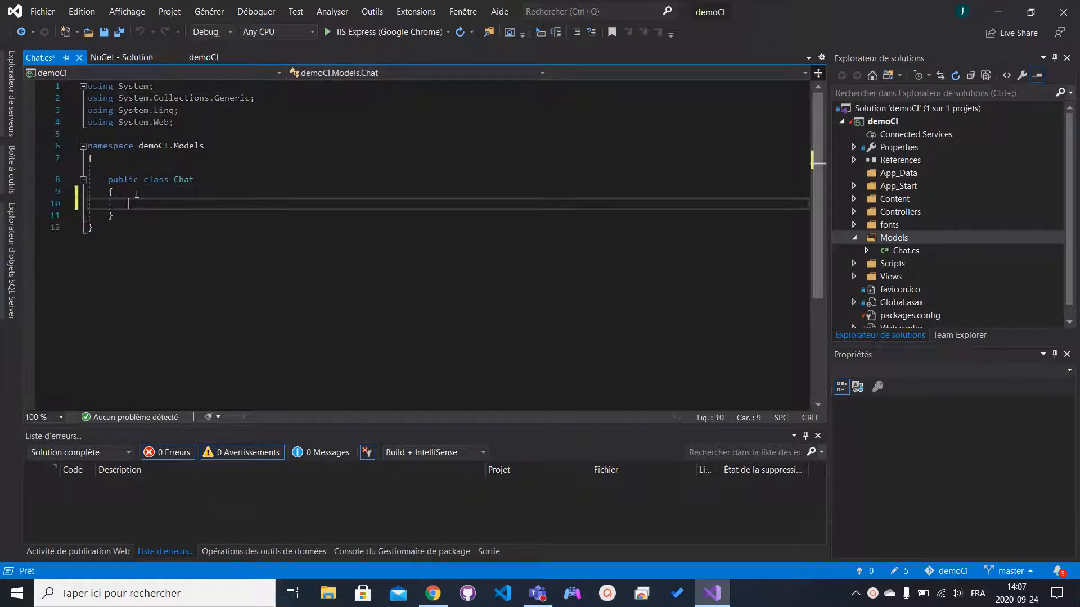
{"action": "type", "text": "prop"}
{"action": "key", "text": "Tab"}
{"action": "key", "text": "Tab"}
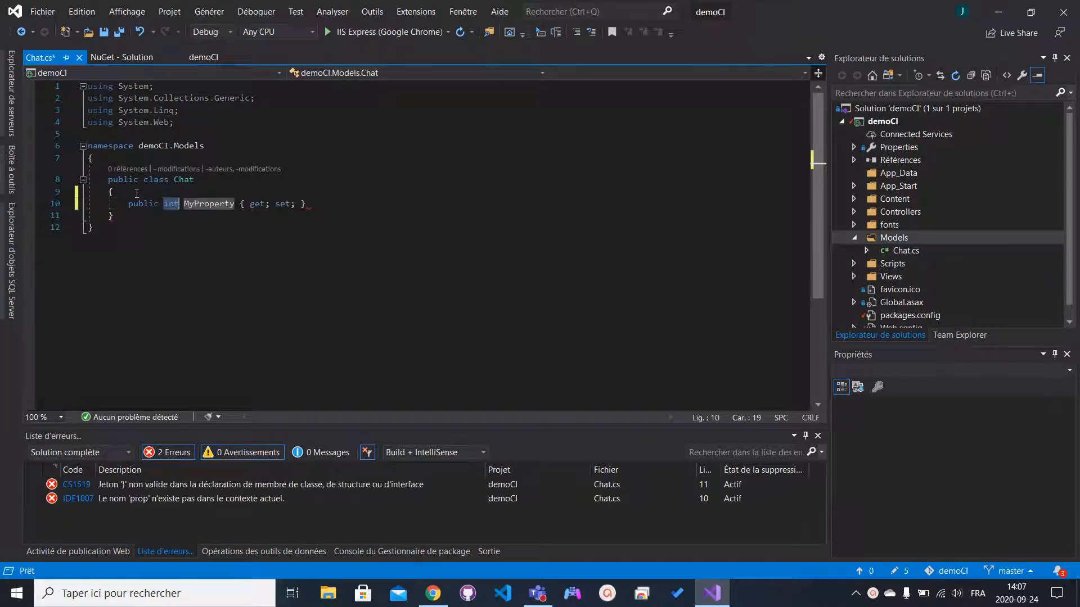
{"action": "key", "text": "Tab"}
{"action": "type", "text": "Id"}
{"action": "key", "text": "Return"}
{"action": "key", "text": "Return"}
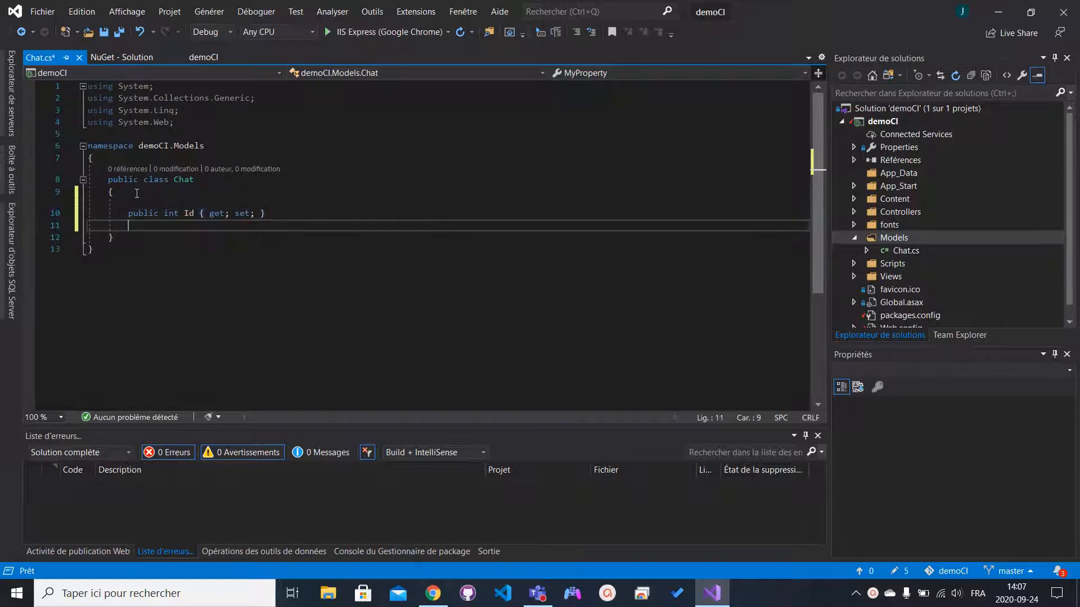
- Add a string Name property, save Chat.cs, and build the solution
{"action": "type", "text": "prop"}
{"action": "key", "text": "Tab"}
{"action": "key", "text": "Tab"}
{"action": "type", "text": "string"}
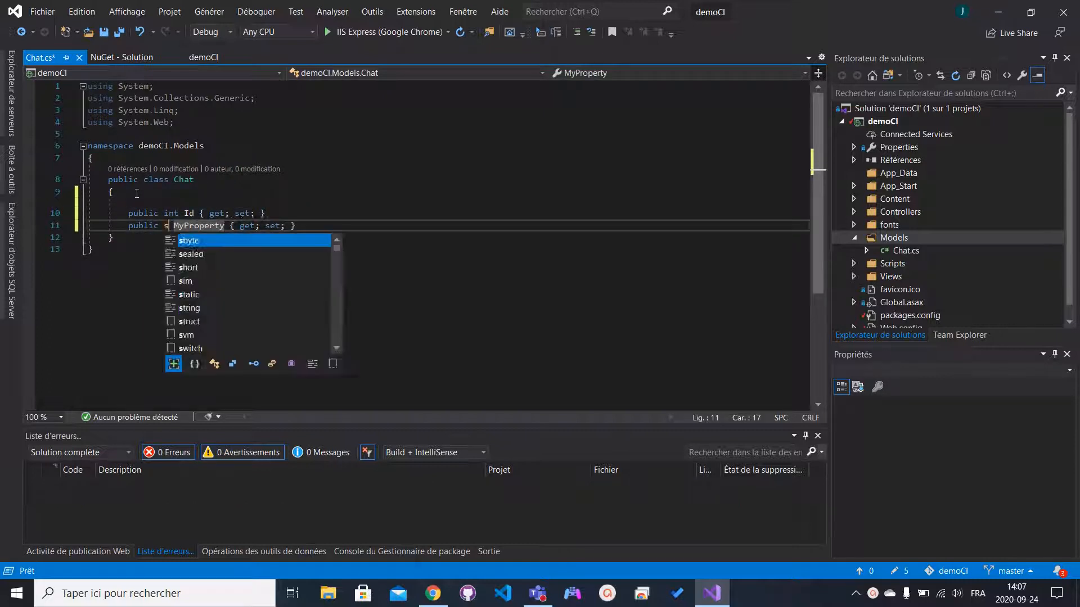
{"action": "key", "text": "Tab"}
{"action": "type", "text": "Name"}
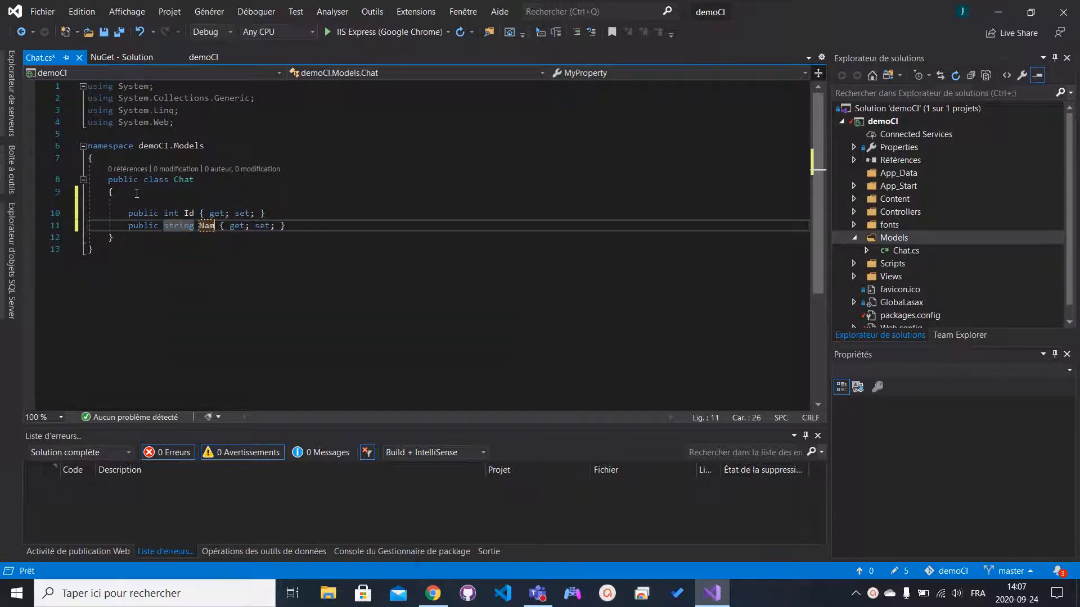
{"action": "key", "text": "Return"}
{"action": "key", "text": "ctrl+s"}
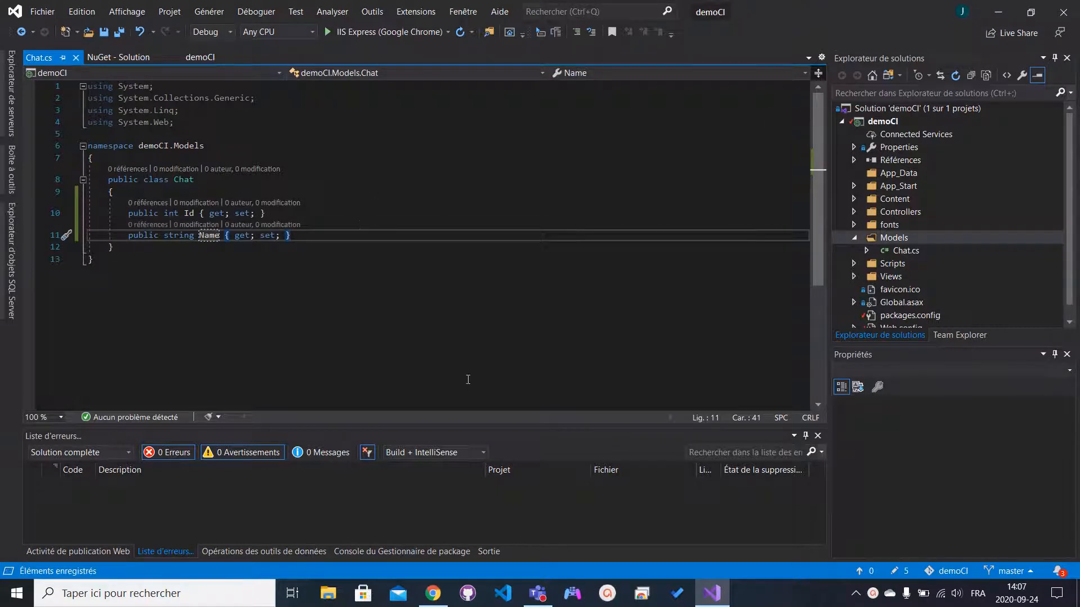
{"action": "left_click", "coordinate": [208, 12]}
{"action": "left_click", "coordinate": [191, 29]}
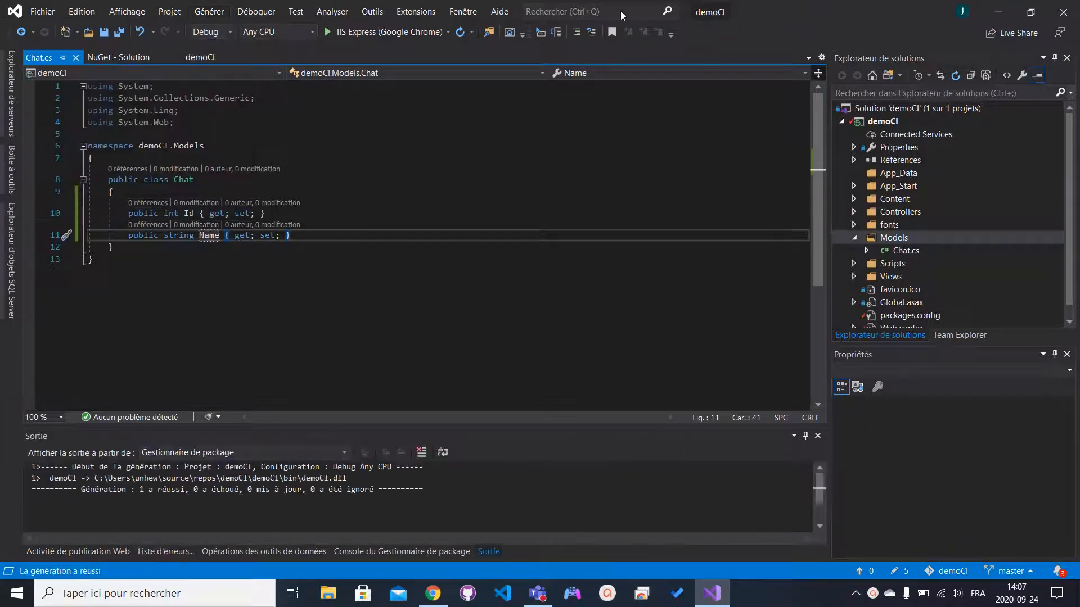
- Add a scaffolded MVC 5 controller with views using Entity Framework to the Controllers folder
{"action": "left_click", "coordinate": [871, 214]}
{"action": "right_click", "coordinate": [870, 216]}
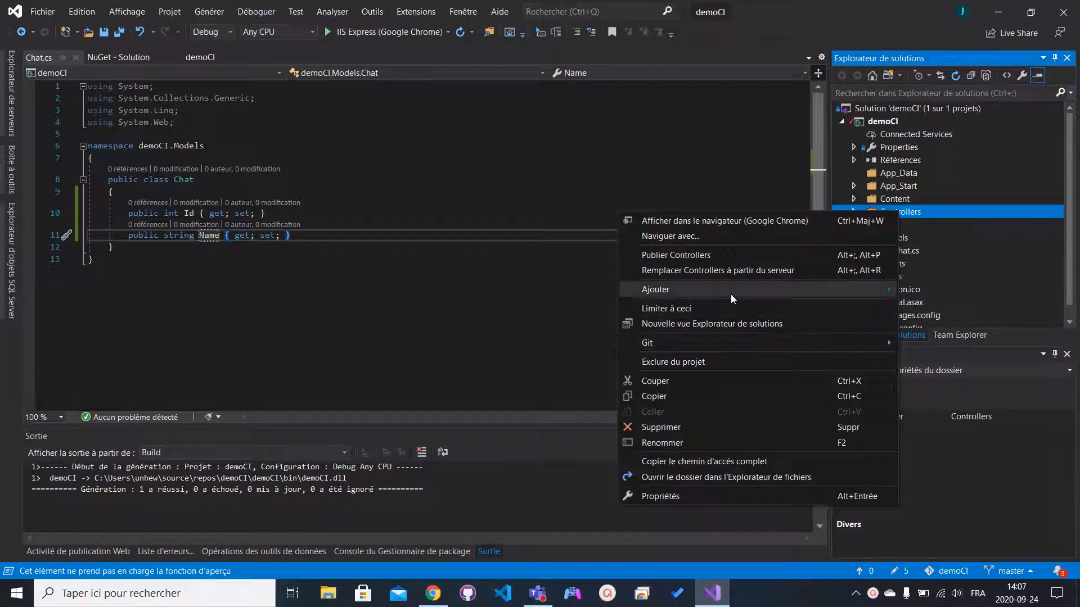
{"action": "mouse_move", "coordinate": [730, 295]}
{"action": "mouse_move", "coordinate": [434, 356]}
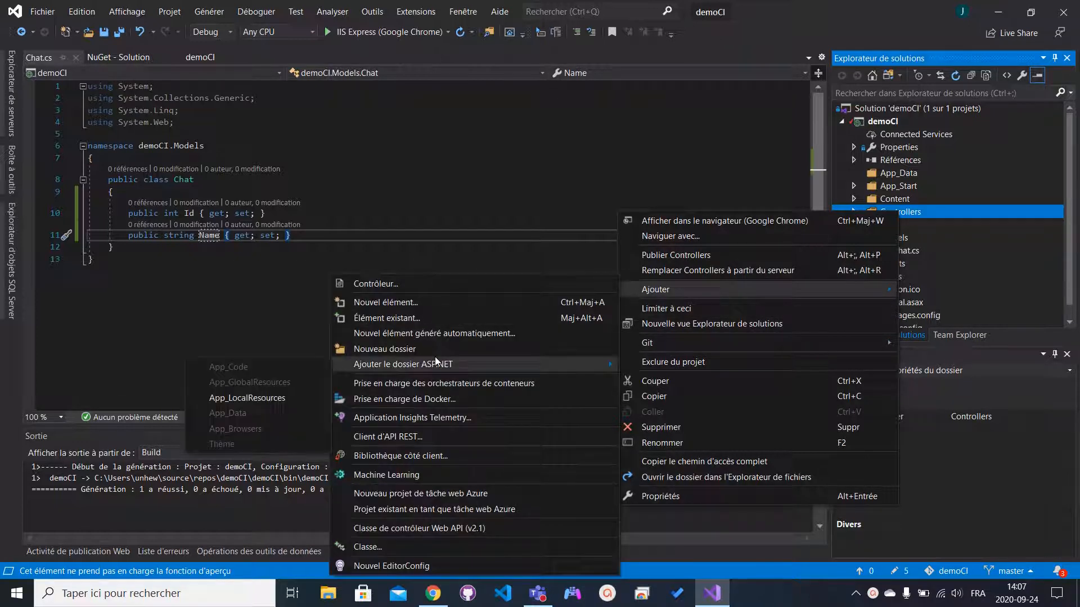
{"action": "left_click", "coordinate": [418, 333]}
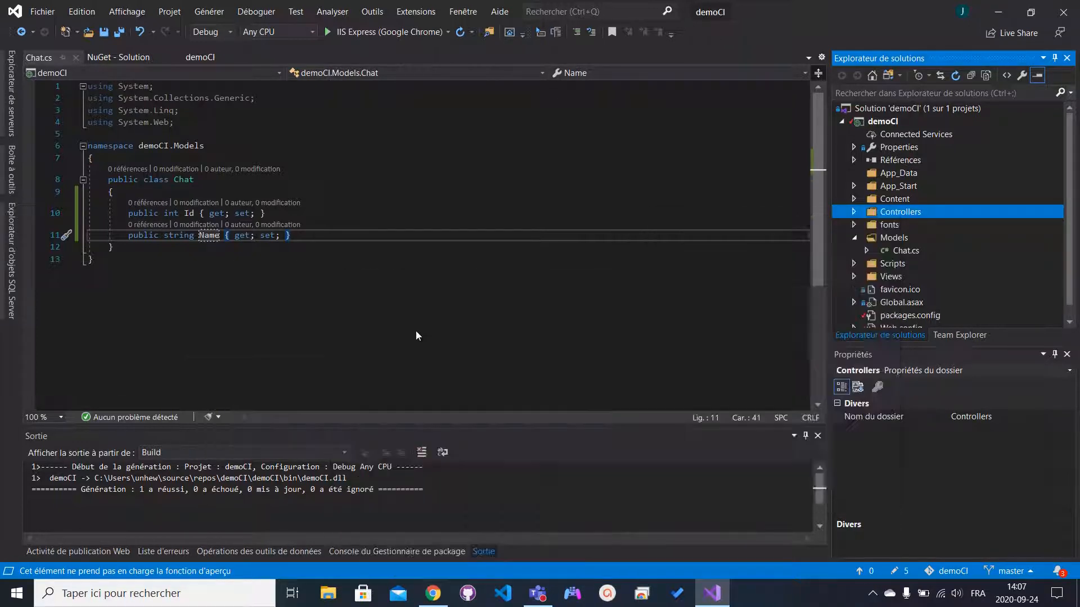
{"action": "left_click", "coordinate": [542, 150]}
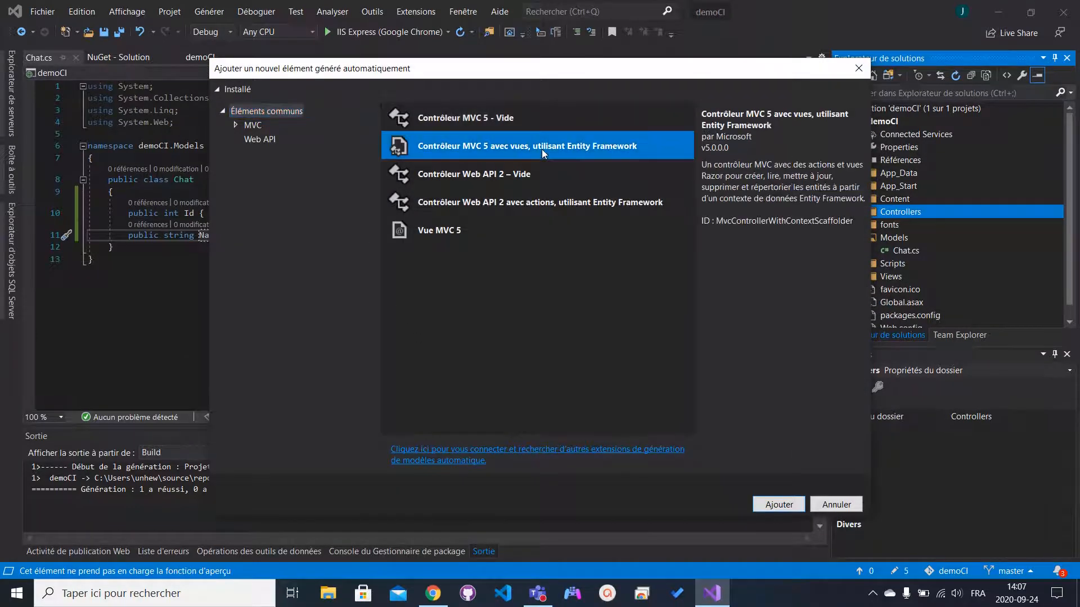
{"action": "left_click", "coordinate": [778, 506]}
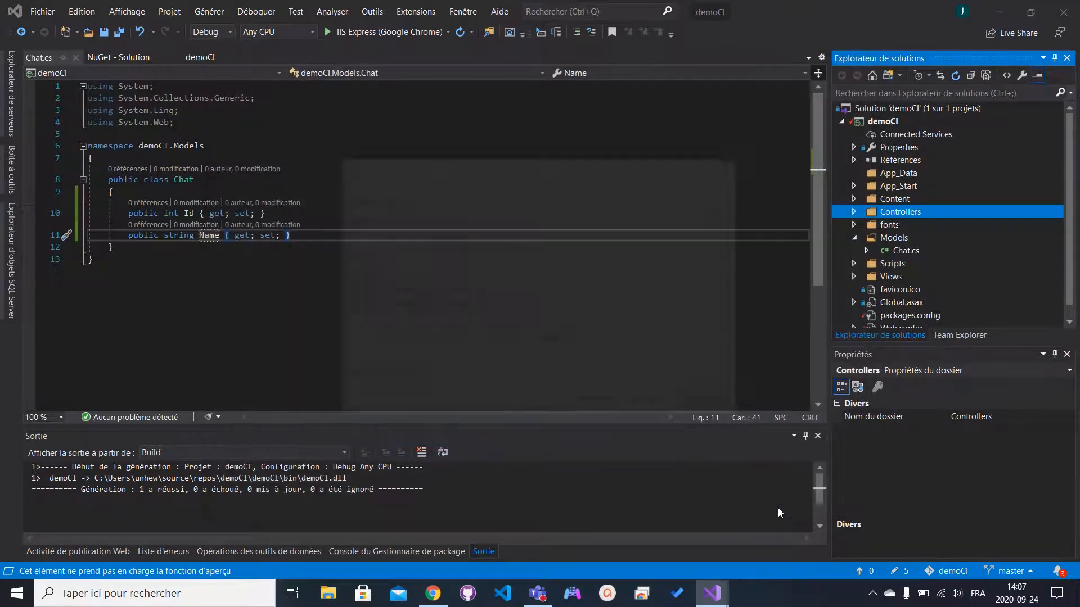
- Generate ChatsController for the Chat model with a new demoCIContext data context
{"action": "left_click", "coordinate": [730, 195]}
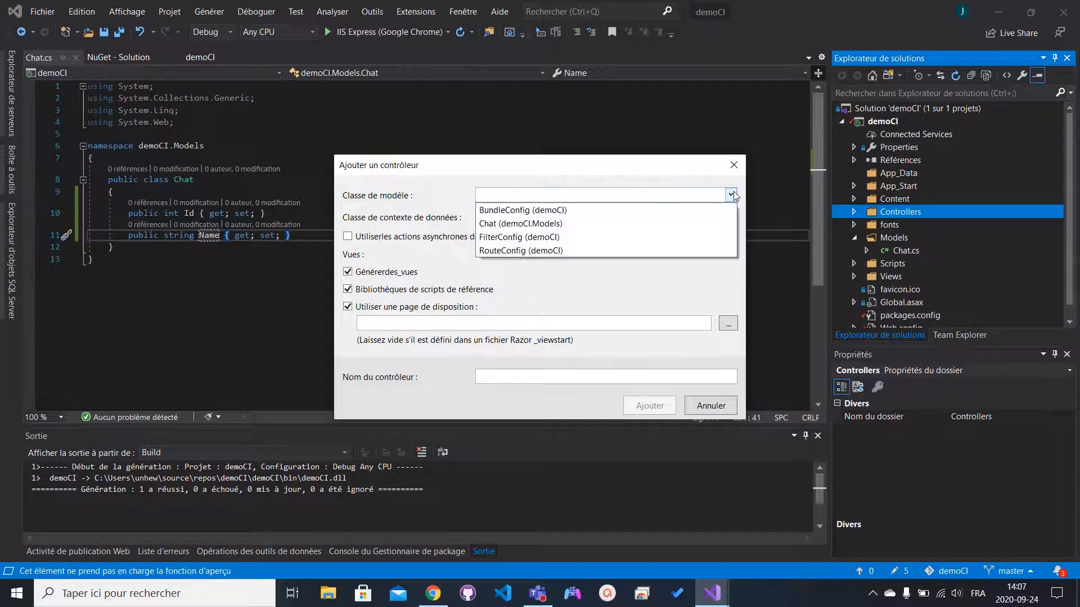
{"action": "left_click", "coordinate": [665, 223]}
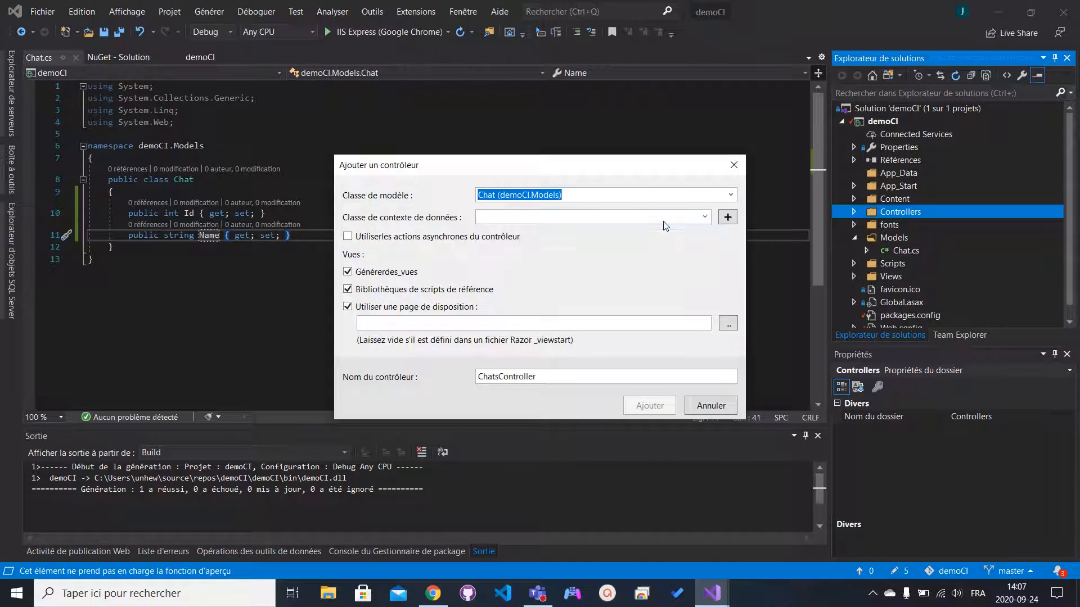
{"action": "left_click", "coordinate": [704, 217]}
{"action": "left_click", "coordinate": [725, 220]}
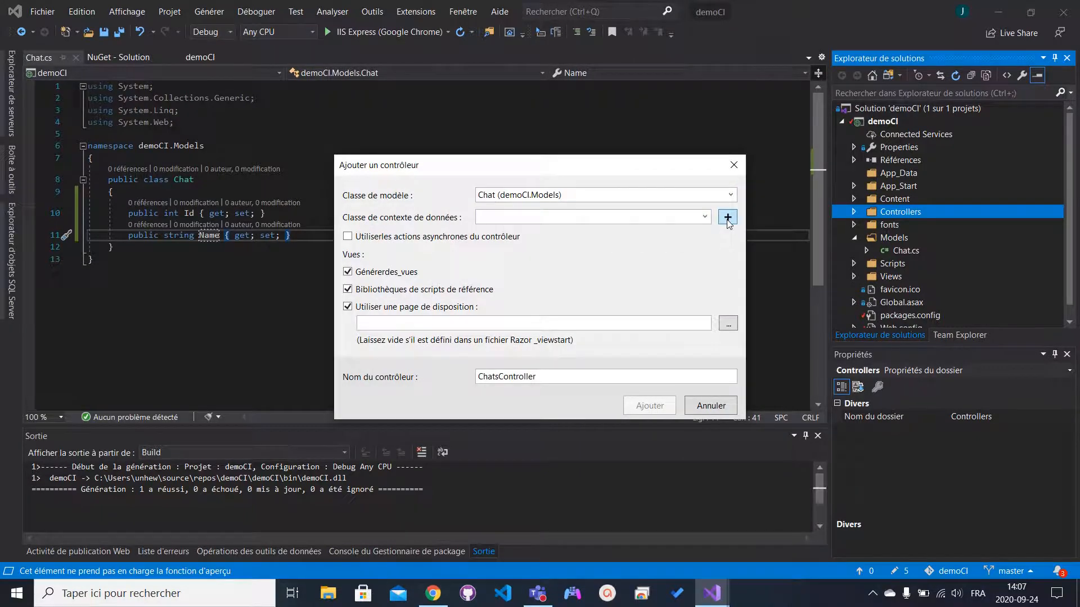
{"action": "left_click", "coordinate": [728, 220]}
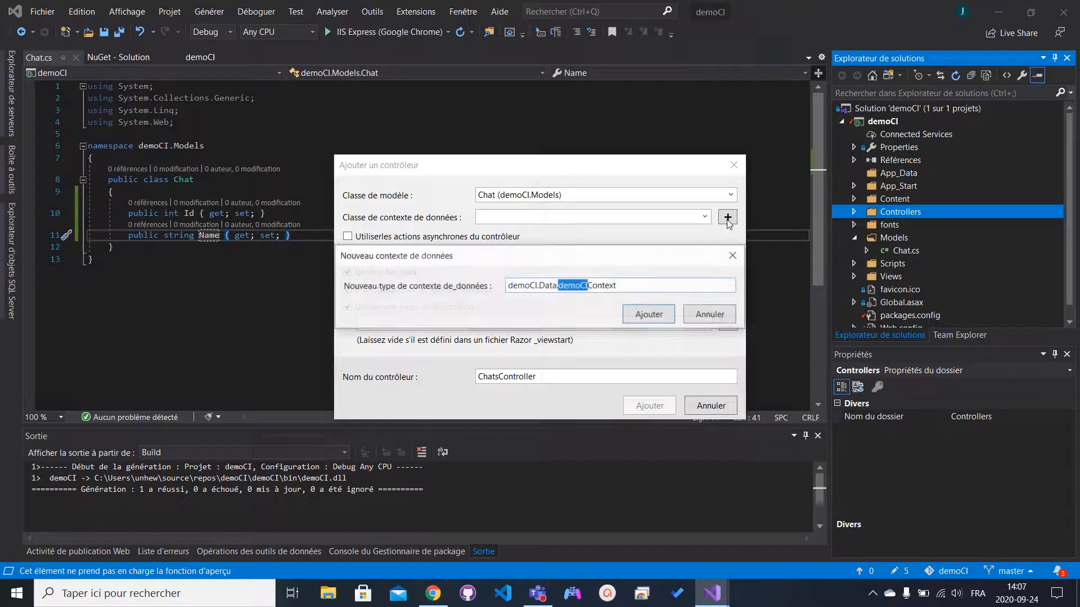
{"action": "left_click", "coordinate": [651, 316]}
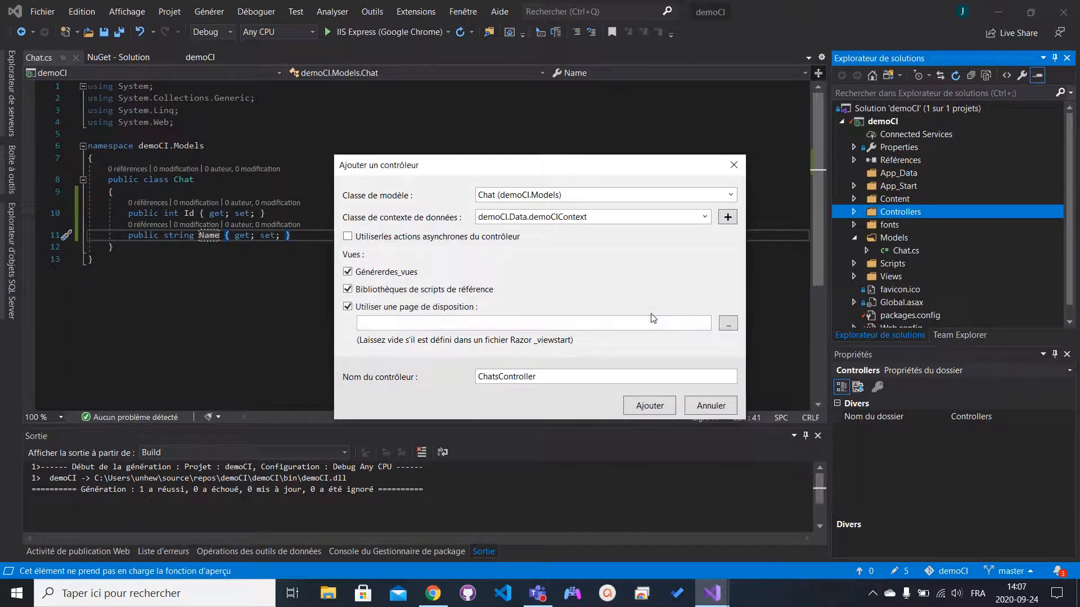
{"action": "left_click", "coordinate": [650, 406]}
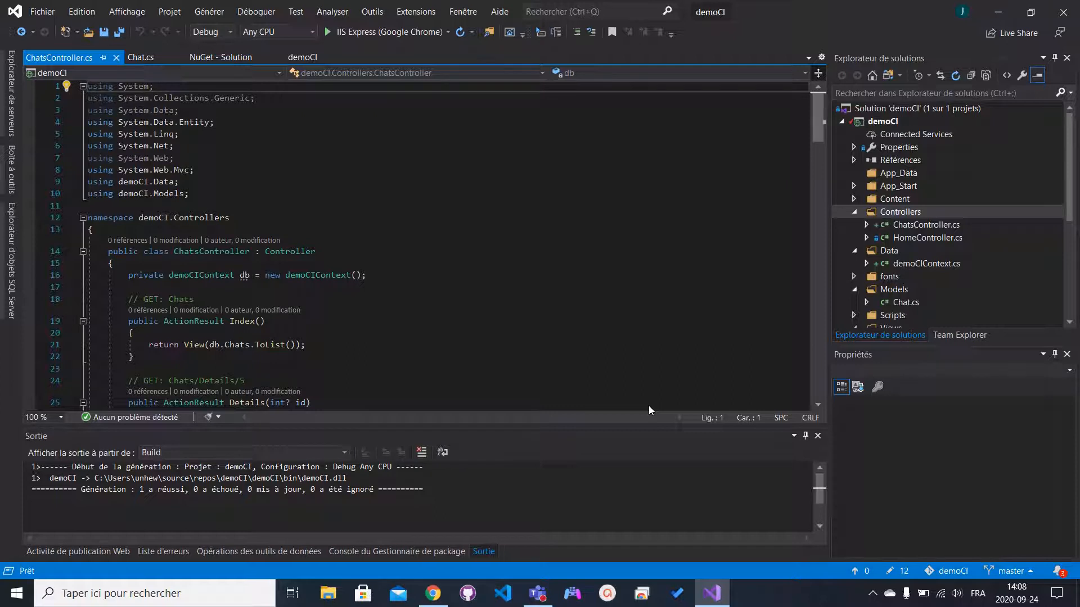
- Build the whole solution, then open the demoCI project's Publish page
{"action": "left_click", "coordinate": [209, 15]}
{"action": "left_click", "coordinate": [188, 25]}
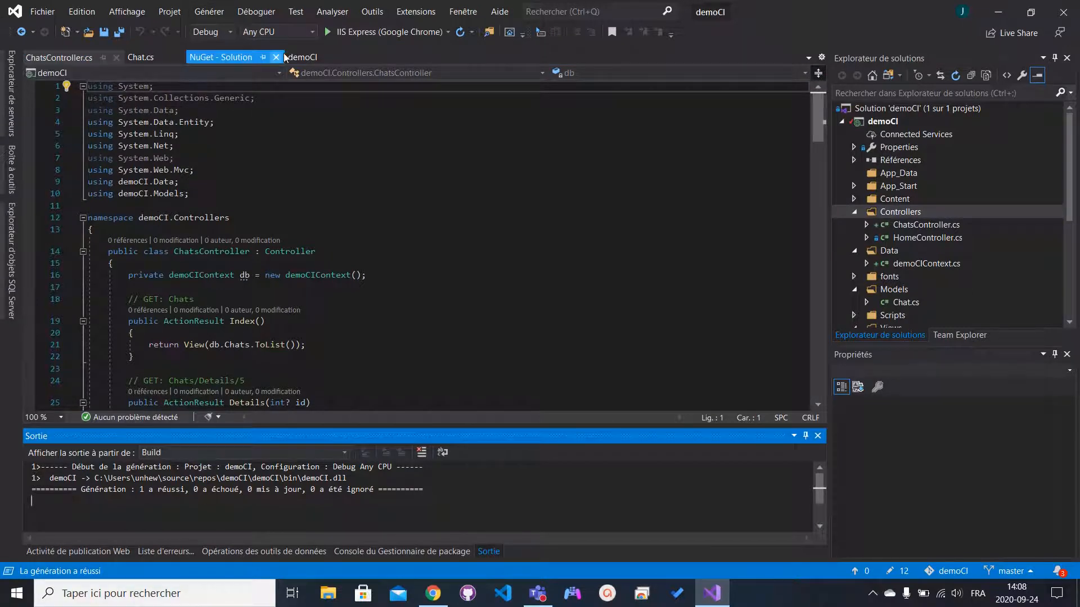
{"action": "left_click", "coordinate": [890, 115]}
{"action": "right_click", "coordinate": [891, 115]}
{"action": "left_click", "coordinate": [689, 191]}
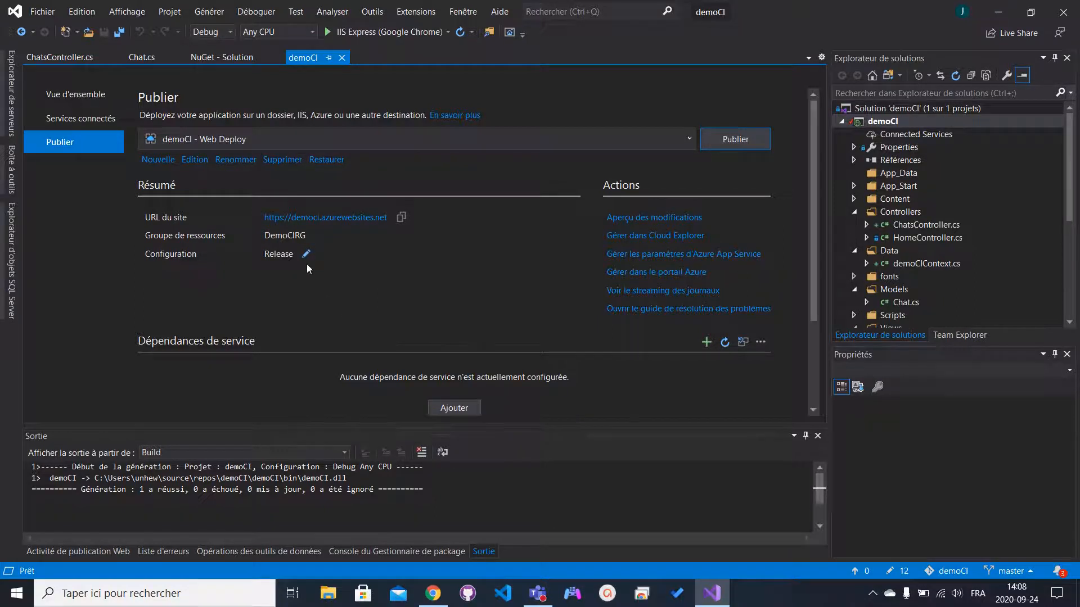
- Add Azure SQL Database as a service dependency of the app
{"action": "scroll", "coordinate": [404, 323], "scroll_direction": "down", "scroll_amount": 2}
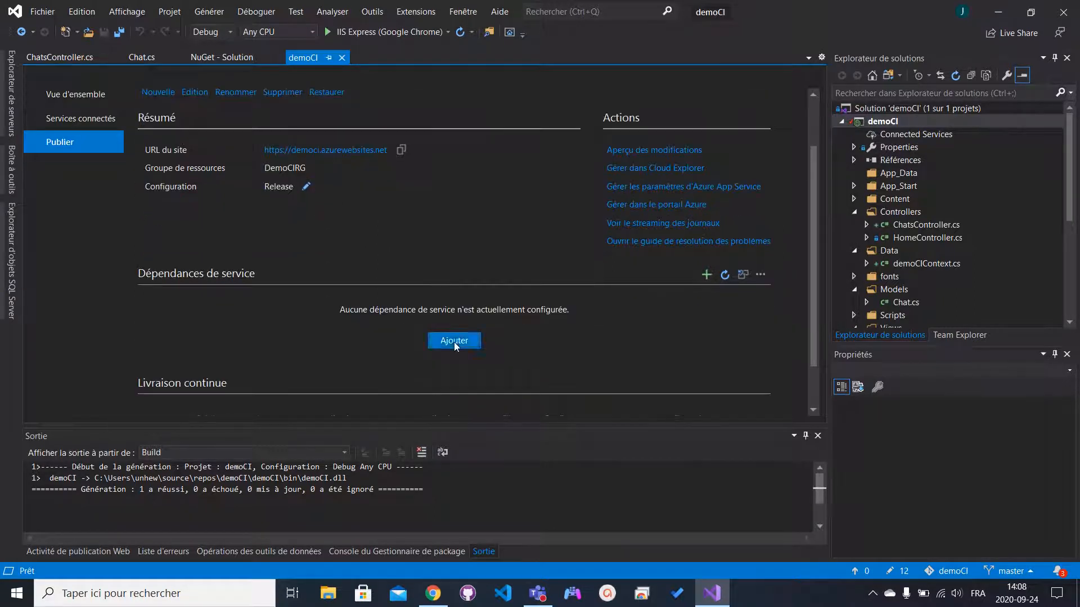
{"action": "left_click", "coordinate": [454, 342]}
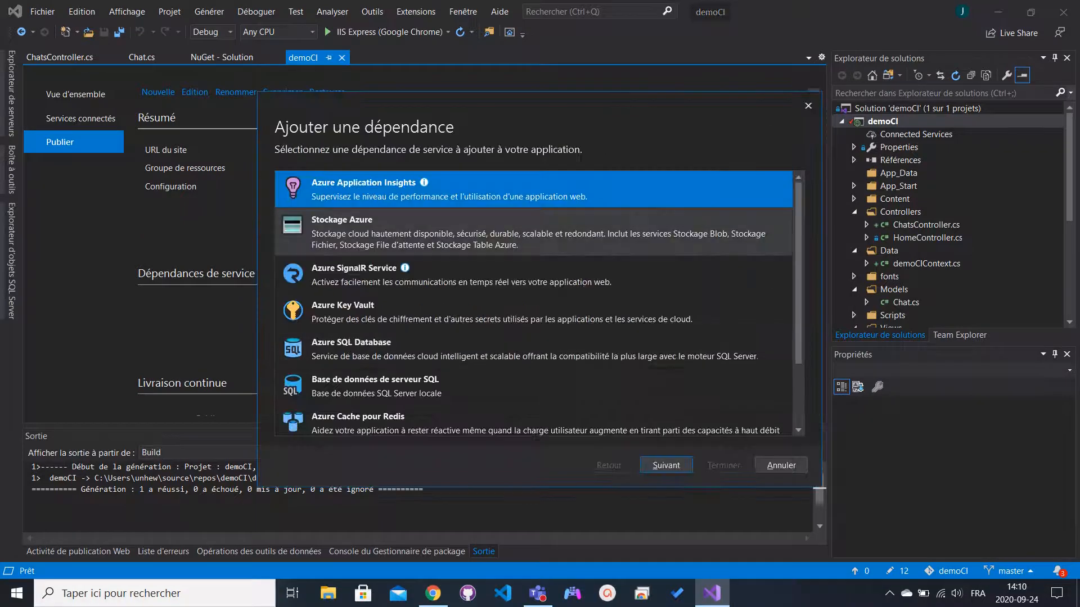
{"action": "left_click", "coordinate": [403, 342]}
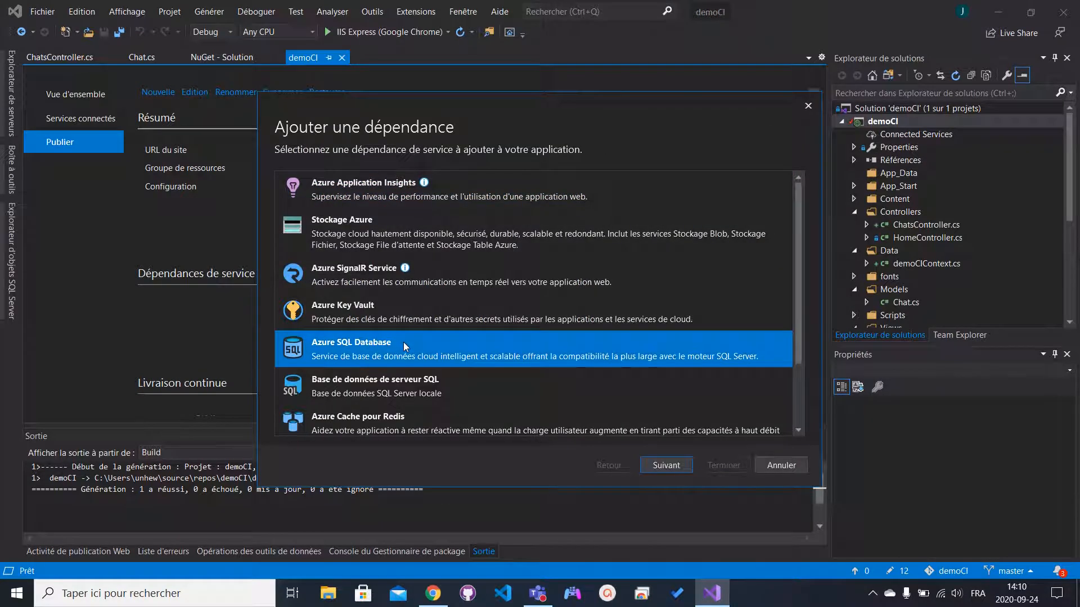
{"action": "left_click", "coordinate": [669, 466]}
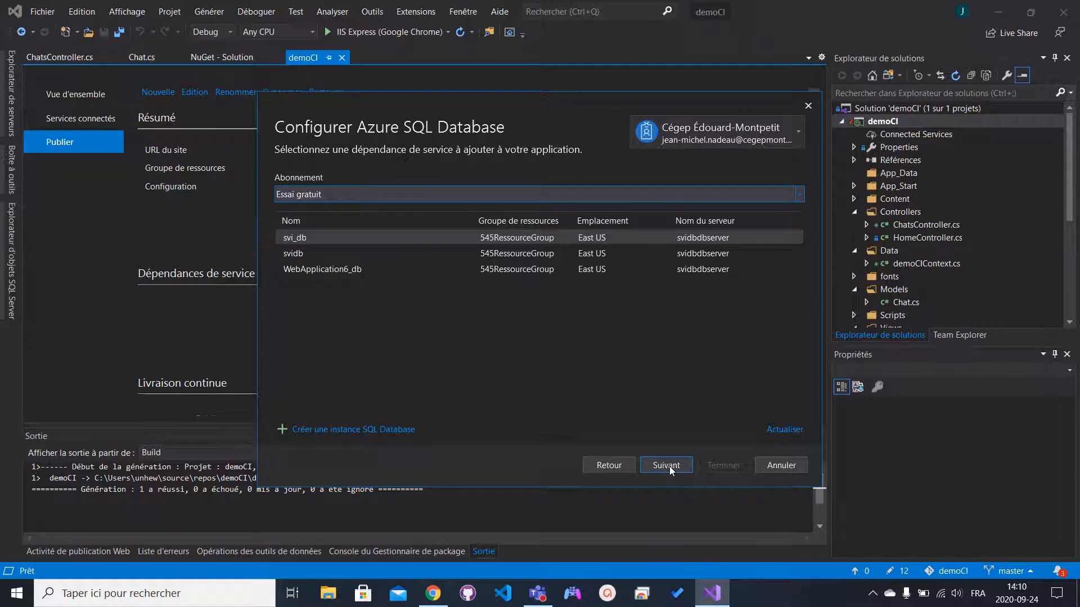
- Start a new SQL database demoCI_db in resource group DemoCIRG
{"action": "left_click", "coordinate": [320, 429]}
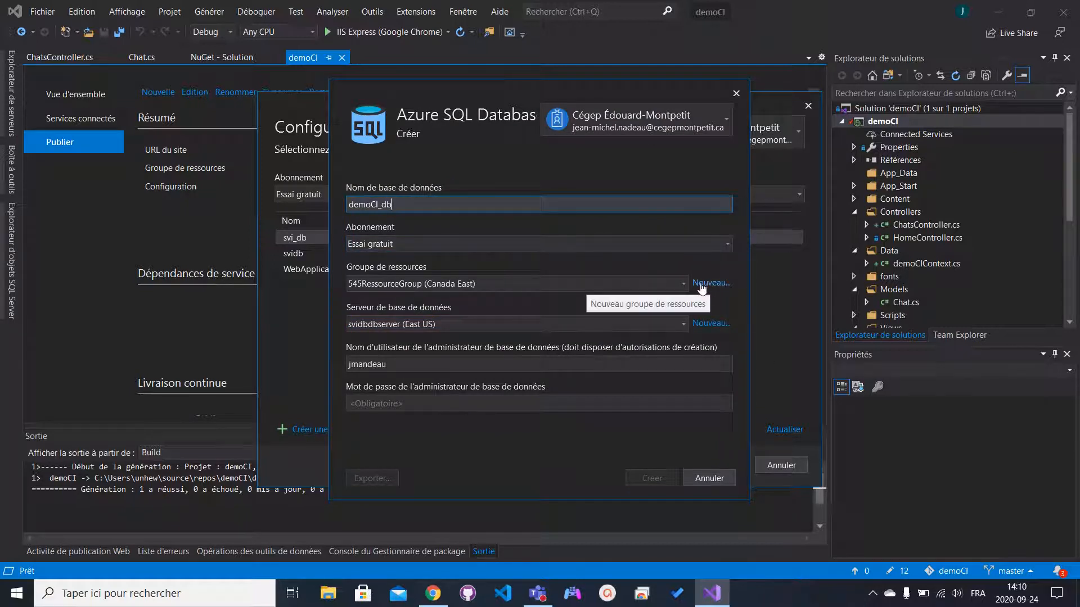
{"action": "left_click", "coordinate": [680, 285]}
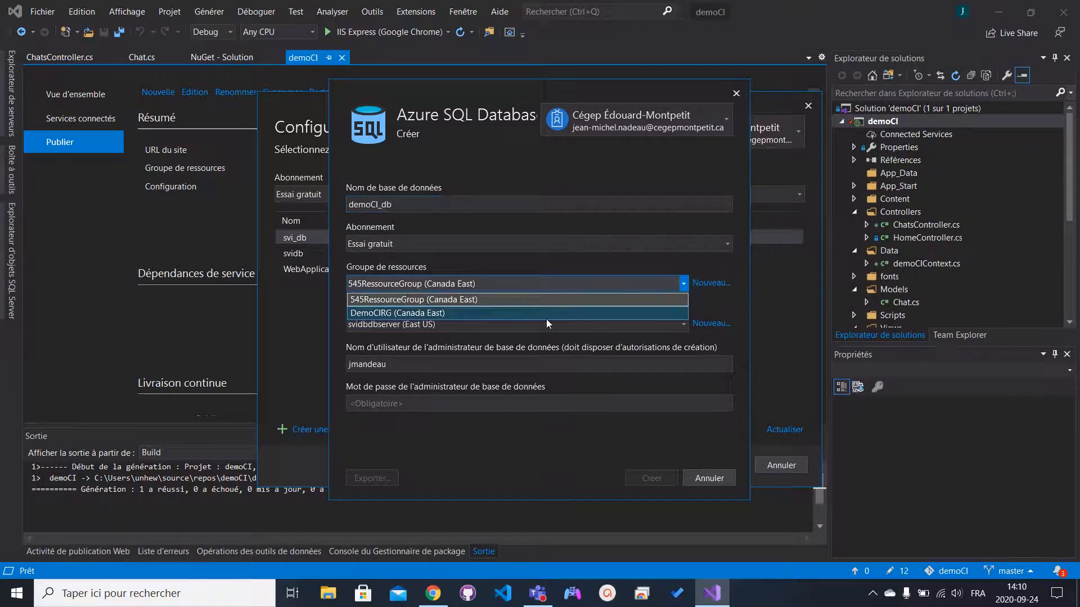
{"action": "left_click", "coordinate": [529, 319]}
{"action": "left_click", "coordinate": [470, 285]}
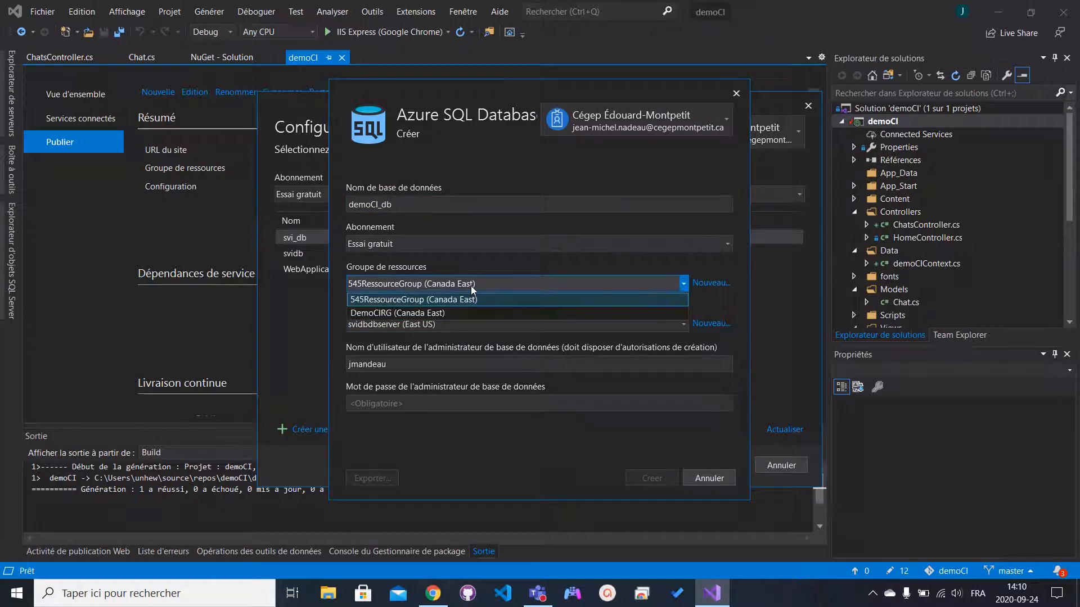
{"action": "left_click", "coordinate": [440, 313]}
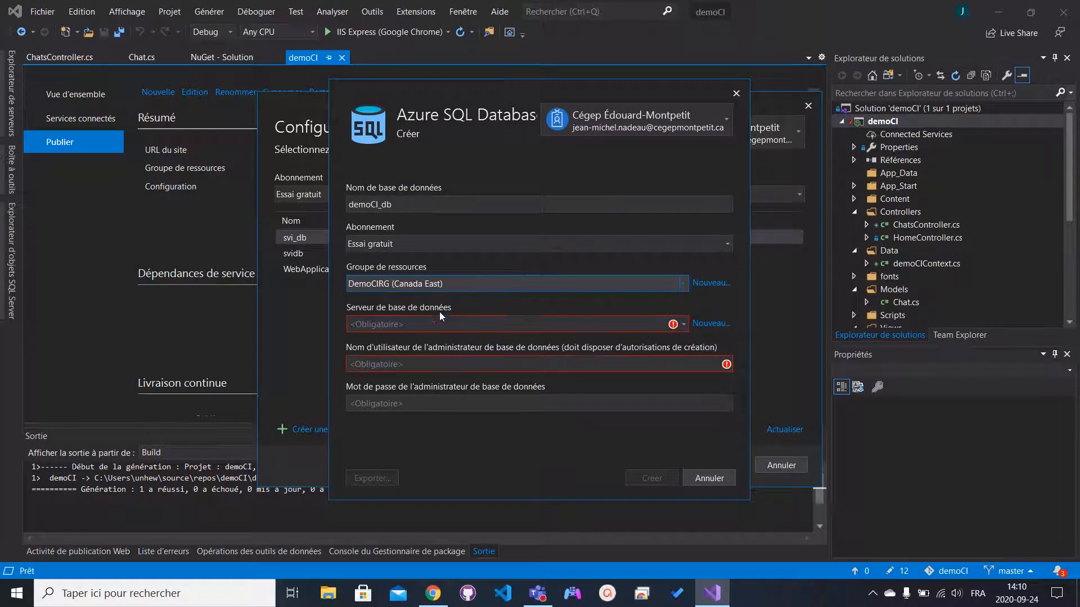
- Create database server democidbserver in East US with an administrator username and confirmed password
{"action": "left_click", "coordinate": [709, 324]}
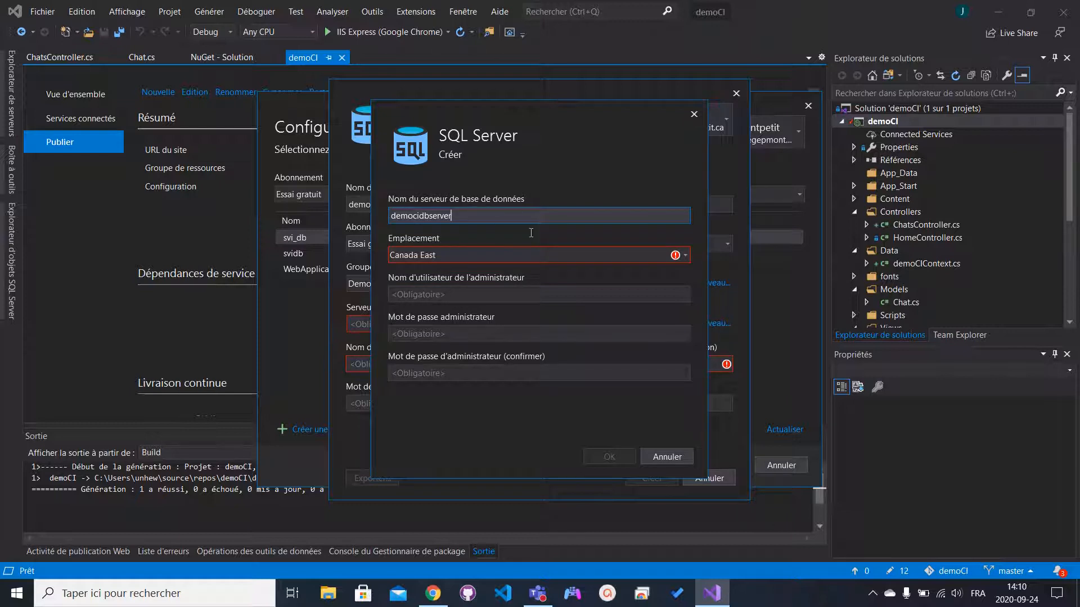
{"action": "left_click", "coordinate": [686, 257]}
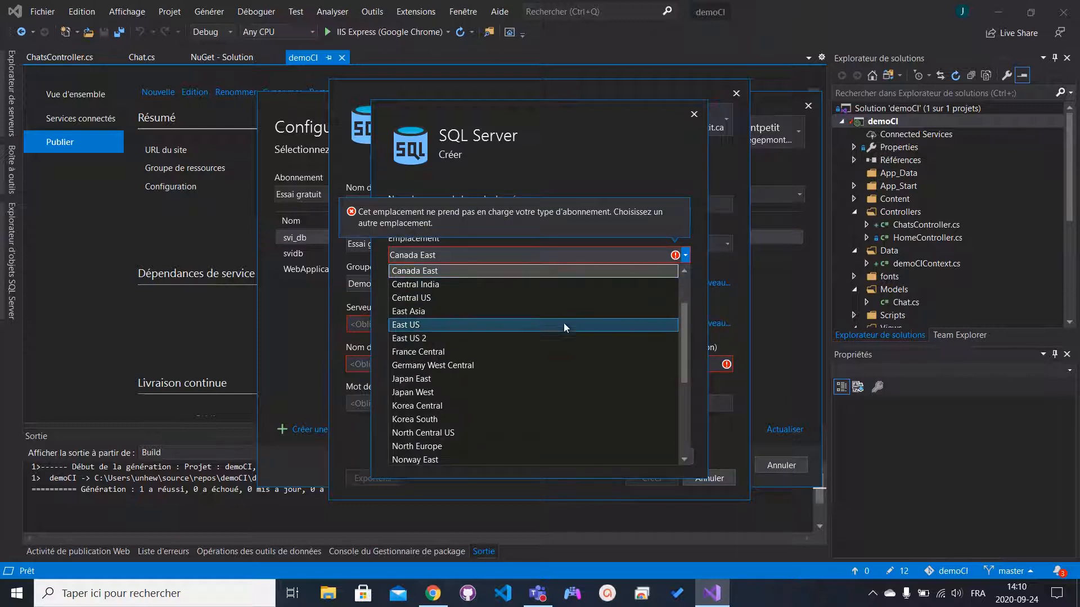
{"action": "left_click", "coordinate": [549, 331]}
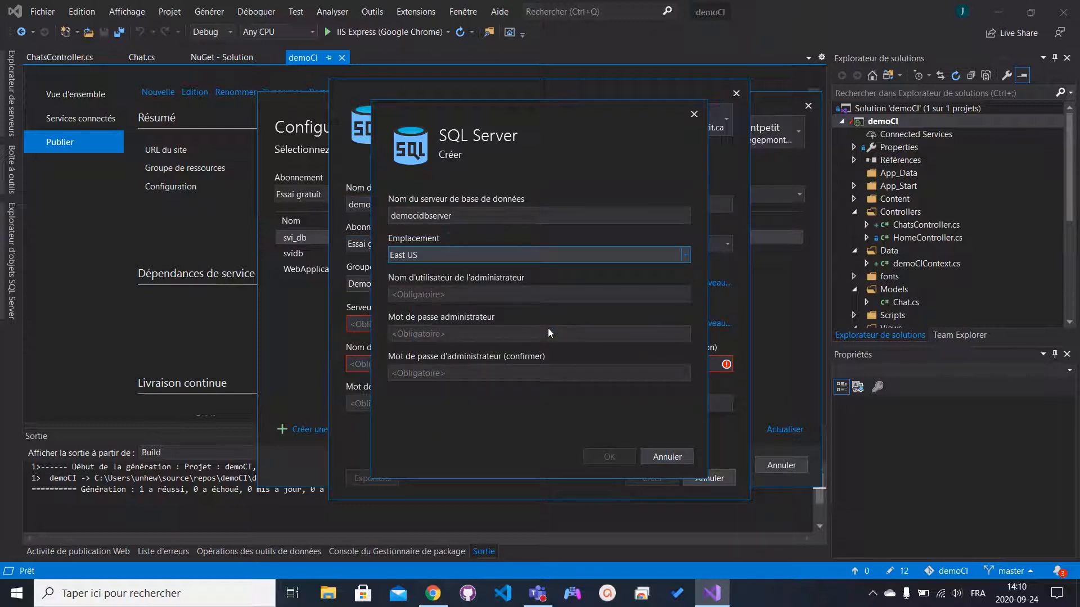
{"action": "left_click", "coordinate": [500, 295]}
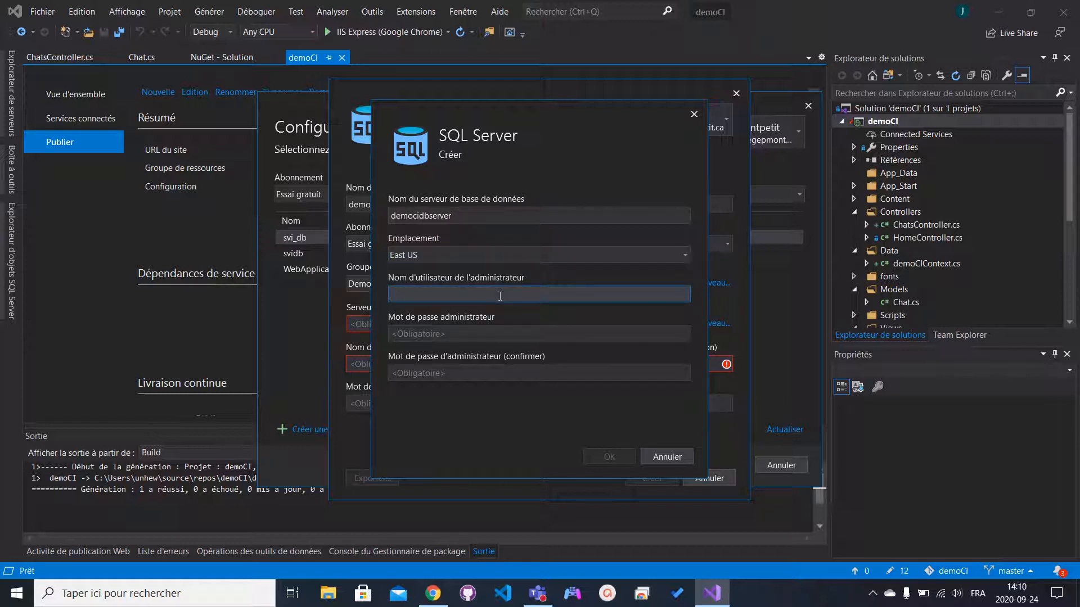
{"action": "type", "text": "sqladmin"}
{"action": "key", "text": "Tab"}
{"action": "type", "text": "*********"}
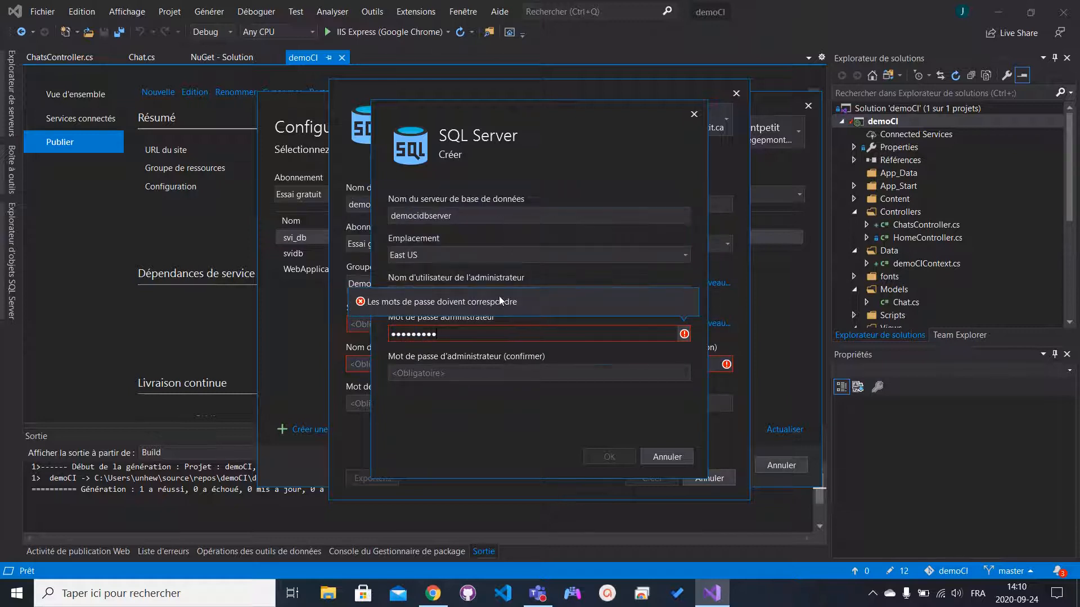
{"action": "key", "text": "Tab"}
{"action": "type", "text": "*********"}
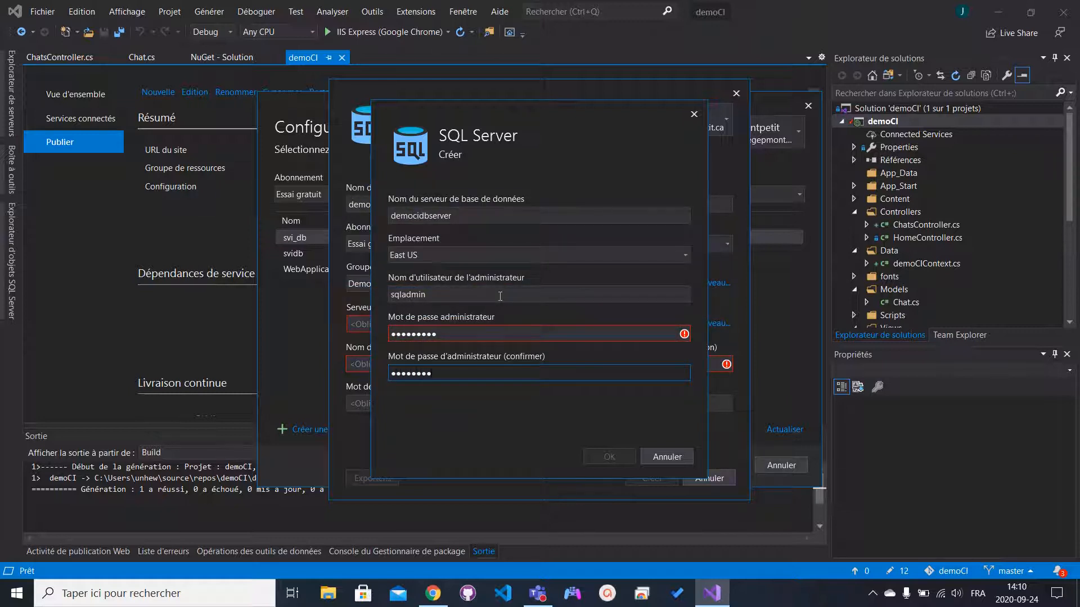
{"action": "left_click", "coordinate": [608, 452]}
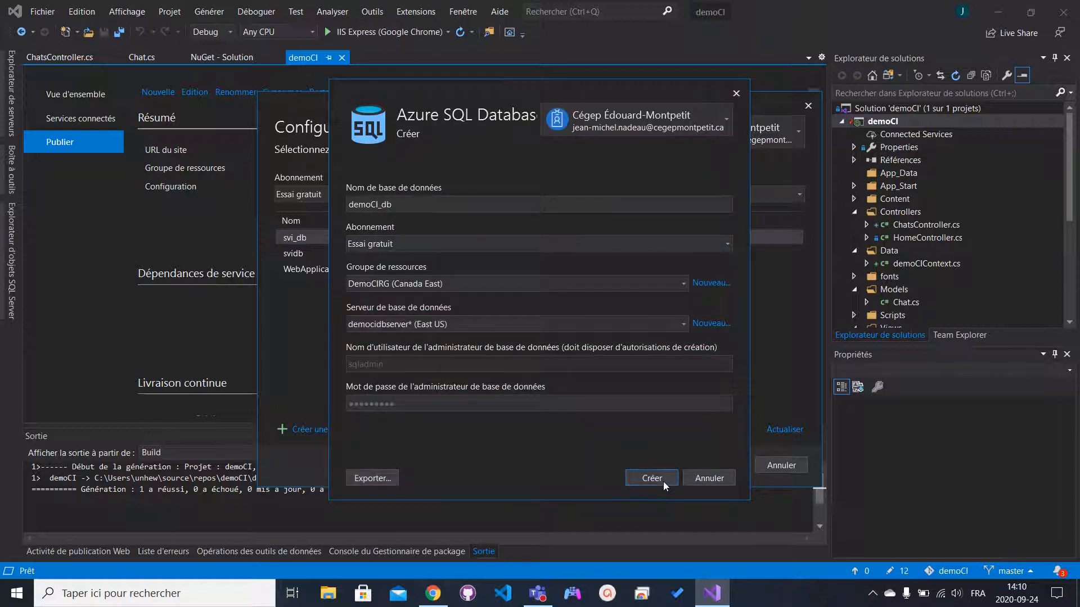
- Create the demoCI_db database and select it for the dependency
{"action": "left_click", "coordinate": [663, 481]}
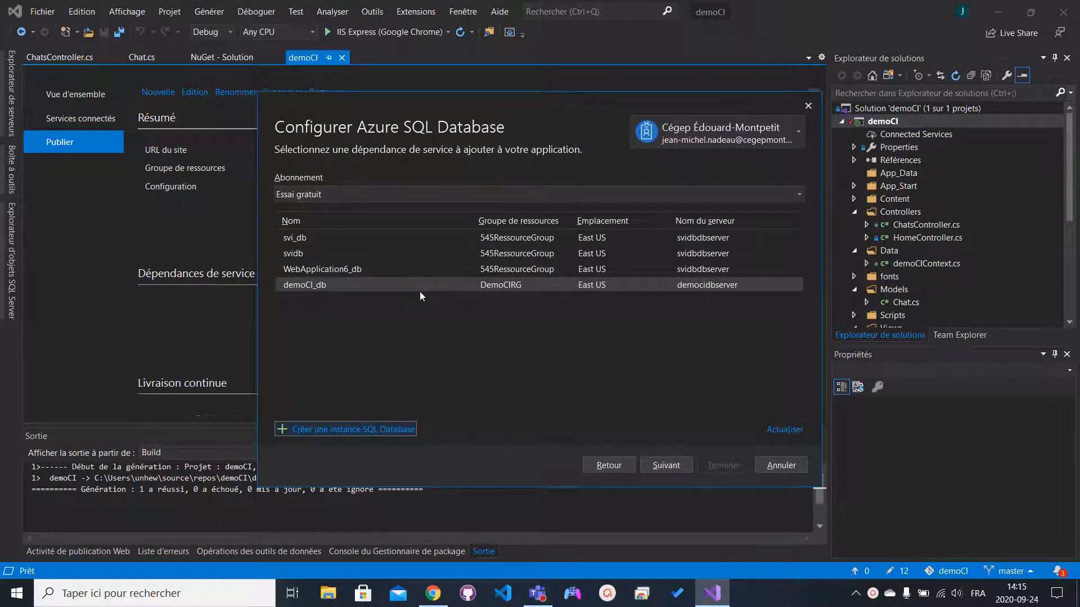
{"action": "left_click", "coordinate": [329, 286]}
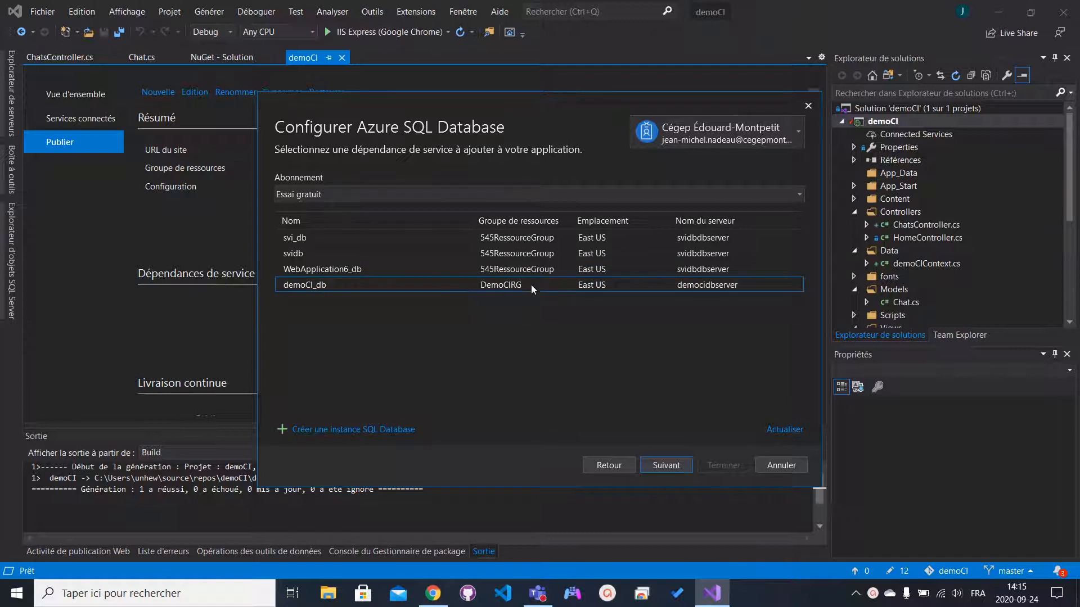
{"action": "left_click", "coordinate": [666, 462]}
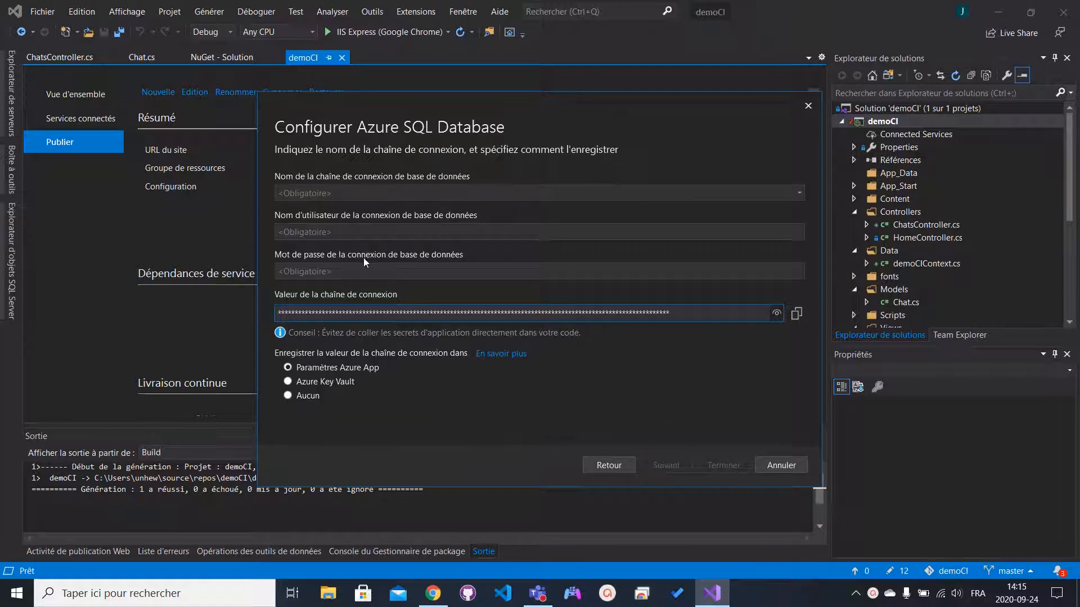
- Name the connection string demoCIContext and enter the database admin username and password
{"action": "left_click", "coordinate": [640, 198]}
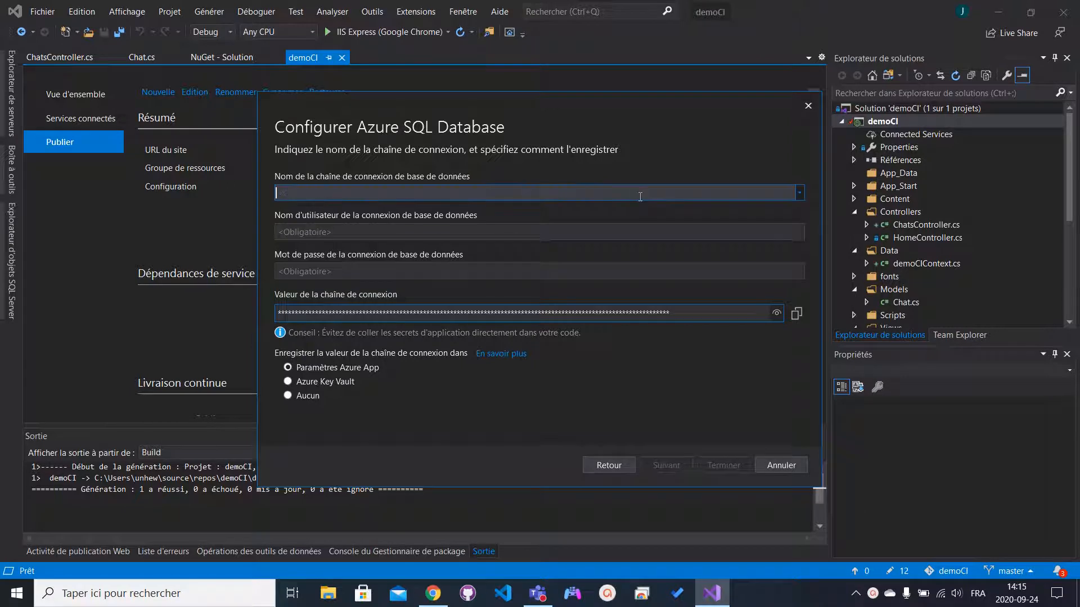
{"action": "left_click", "coordinate": [798, 193]}
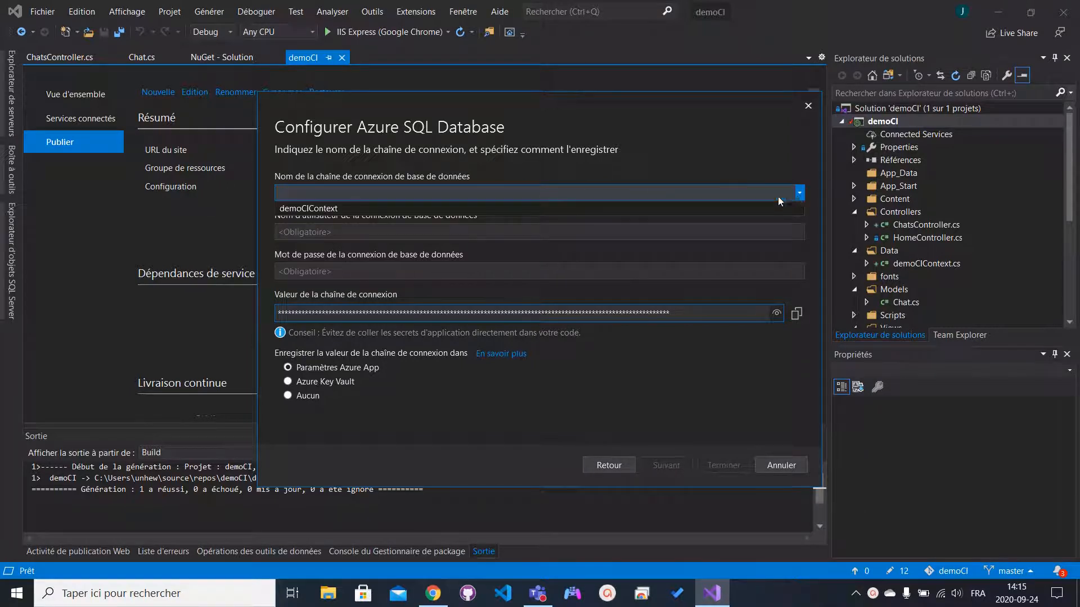
{"action": "left_click", "coordinate": [718, 208]}
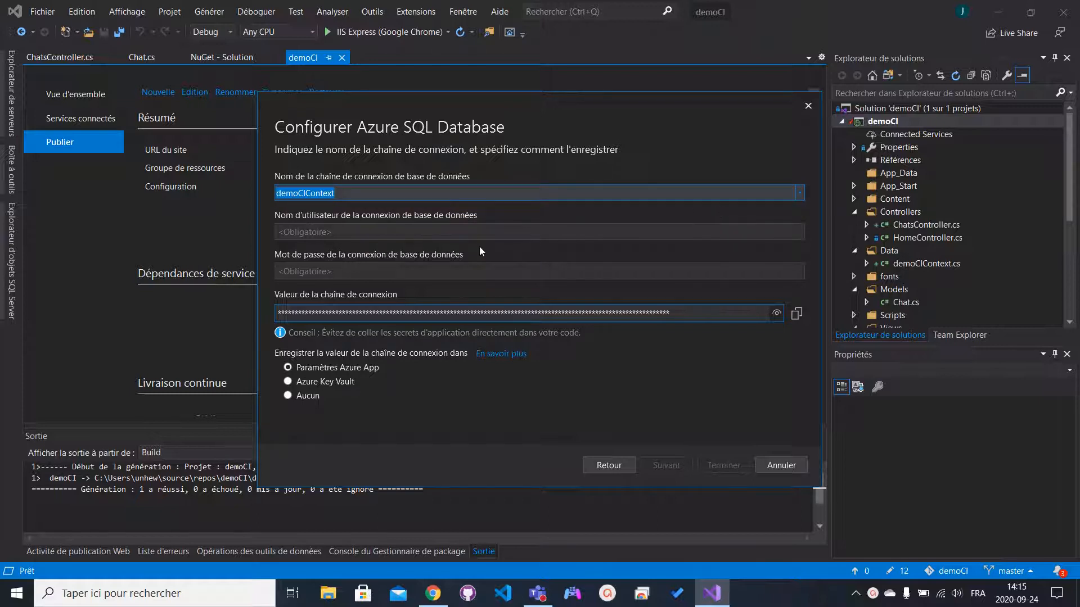
{"action": "left_click", "coordinate": [426, 236]}
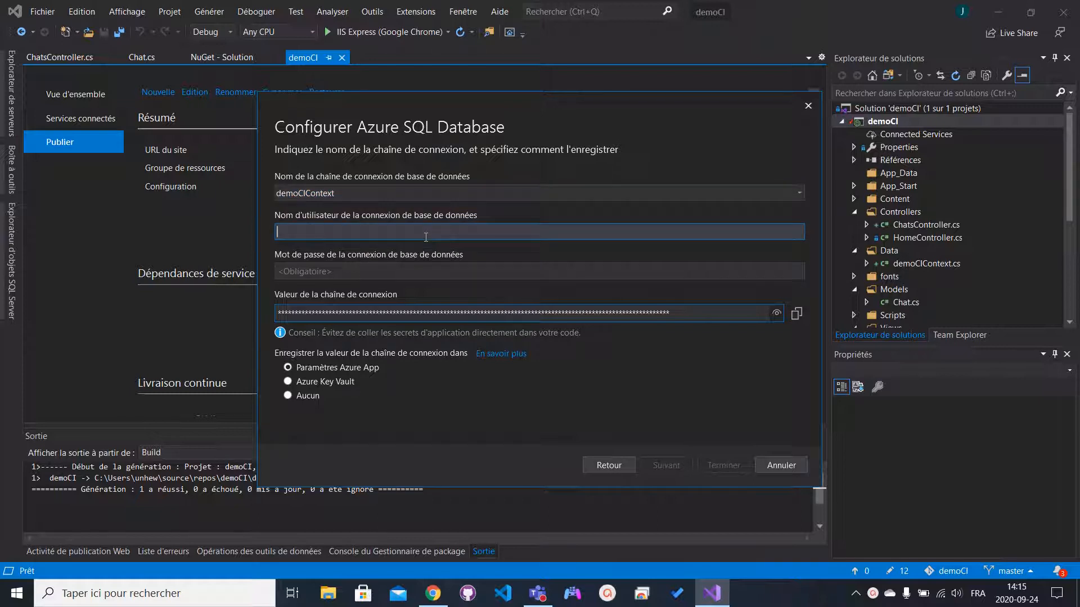
{"action": "type", "text": "sqladmin"}
{"action": "key", "text": "Tab"}
{"action": "type", "text": "*********"}
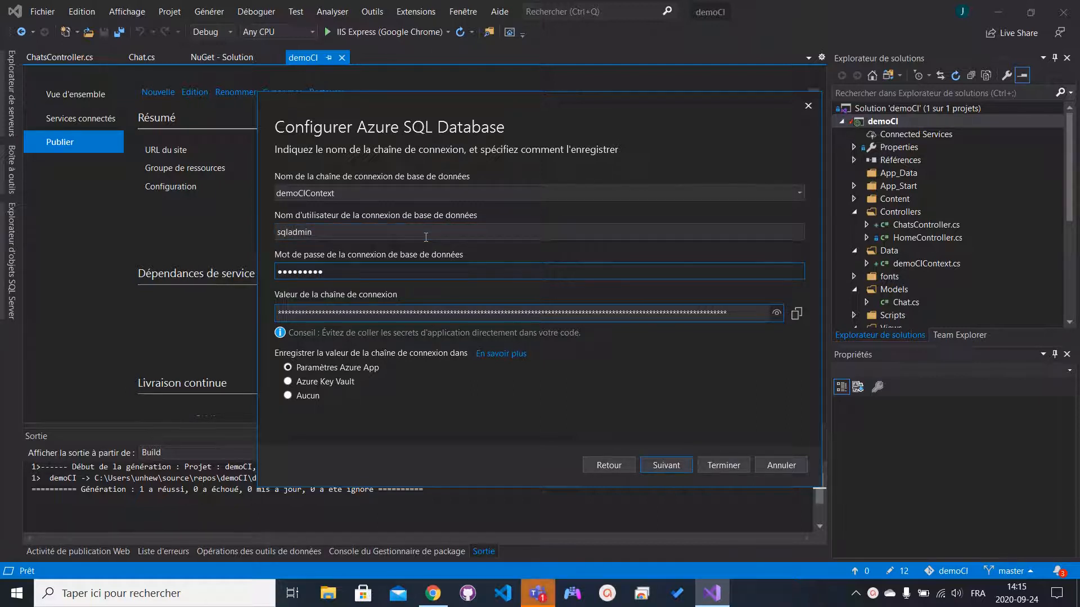
{"action": "left_click", "coordinate": [777, 319]}
{"action": "left_click", "coordinate": [777, 319]}
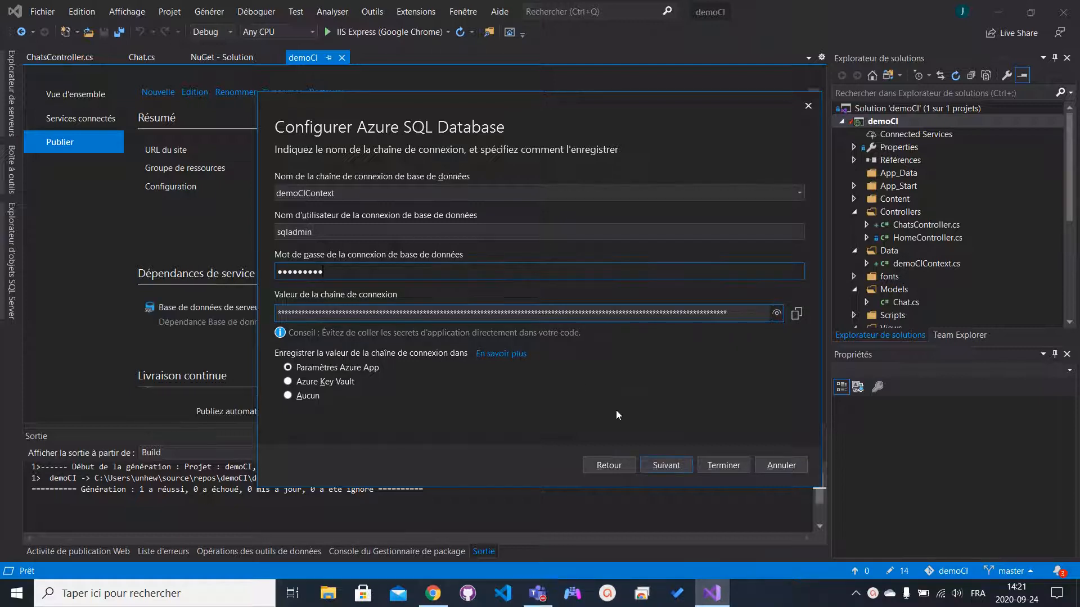
- Finish the demoCI_db dependency setup without modifying NuGet packages
{"action": "left_click", "coordinate": [666, 464]}
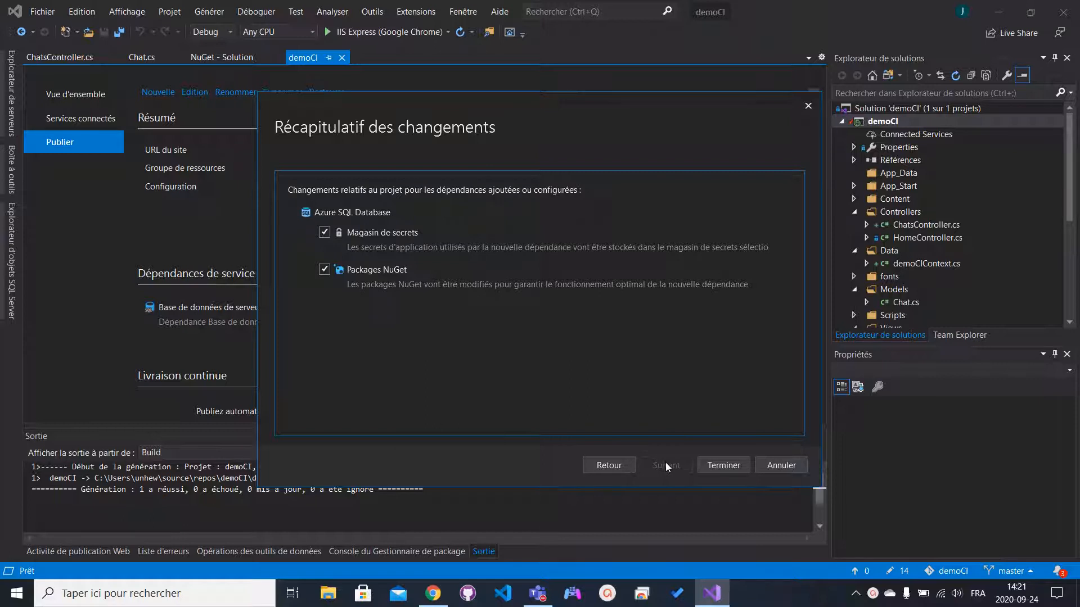
{"action": "left_click", "coordinate": [324, 270]}
{"action": "left_click", "coordinate": [723, 470]}
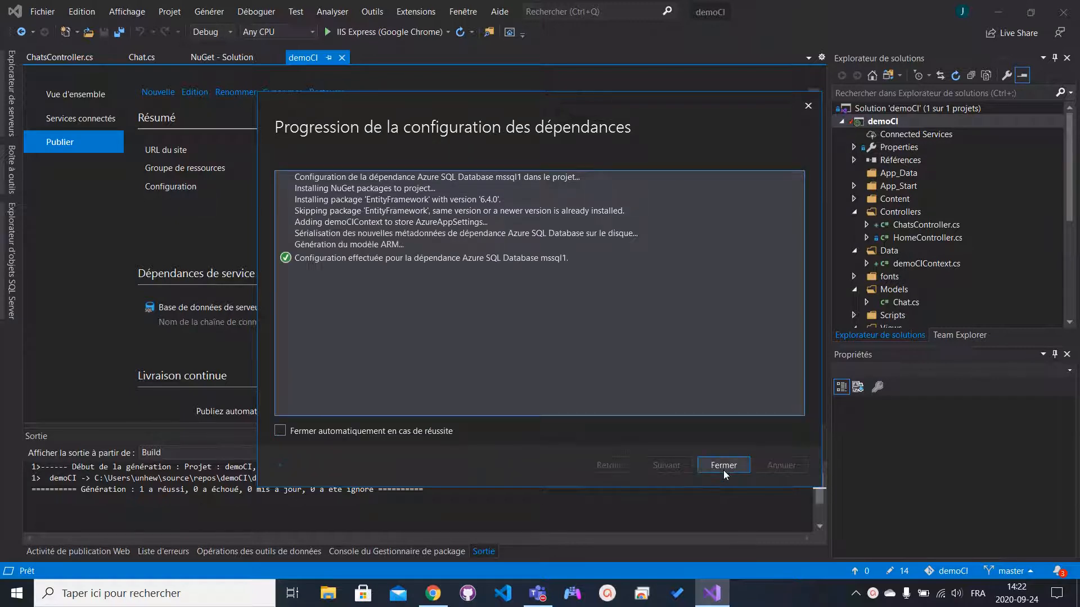
{"action": "left_click", "coordinate": [723, 470]}
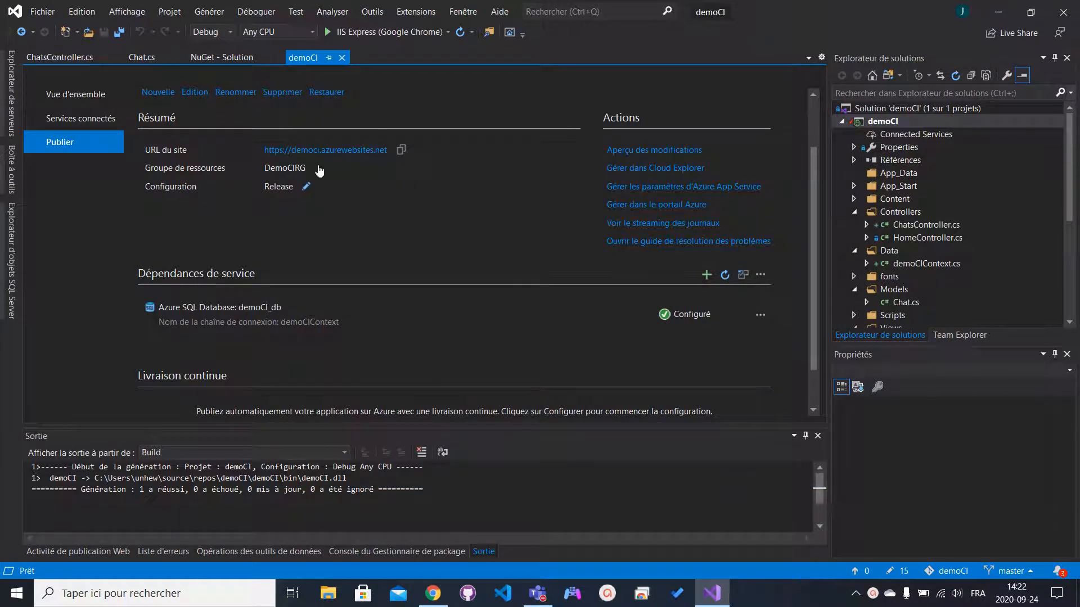
- In the publish profile settings, point demoCIContext at the demoCI_db connection string and save
{"action": "left_click", "coordinate": [306, 188]}
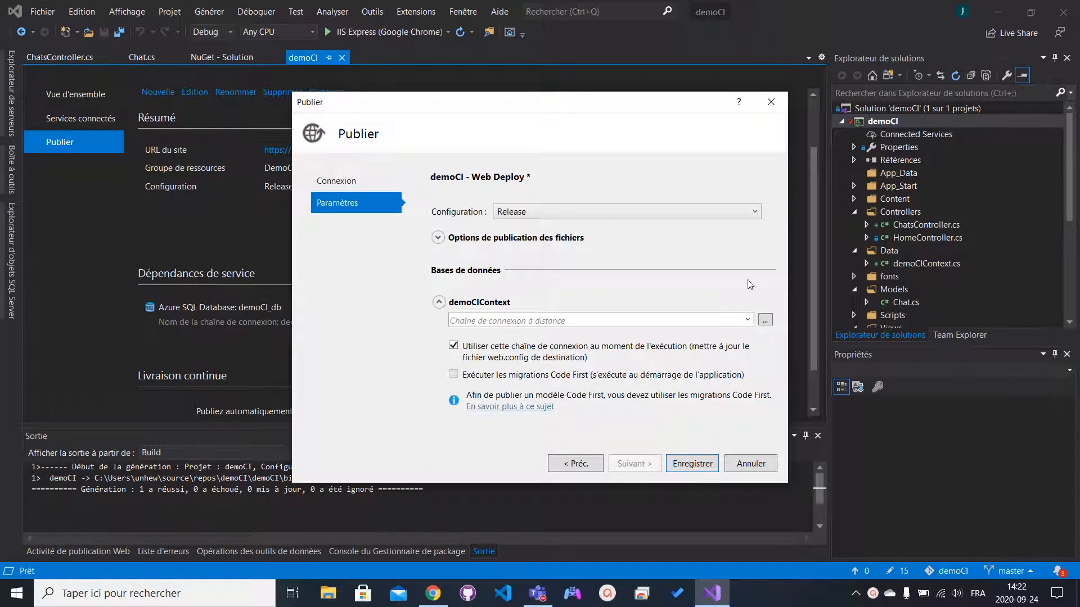
{"action": "left_click", "coordinate": [747, 320]}
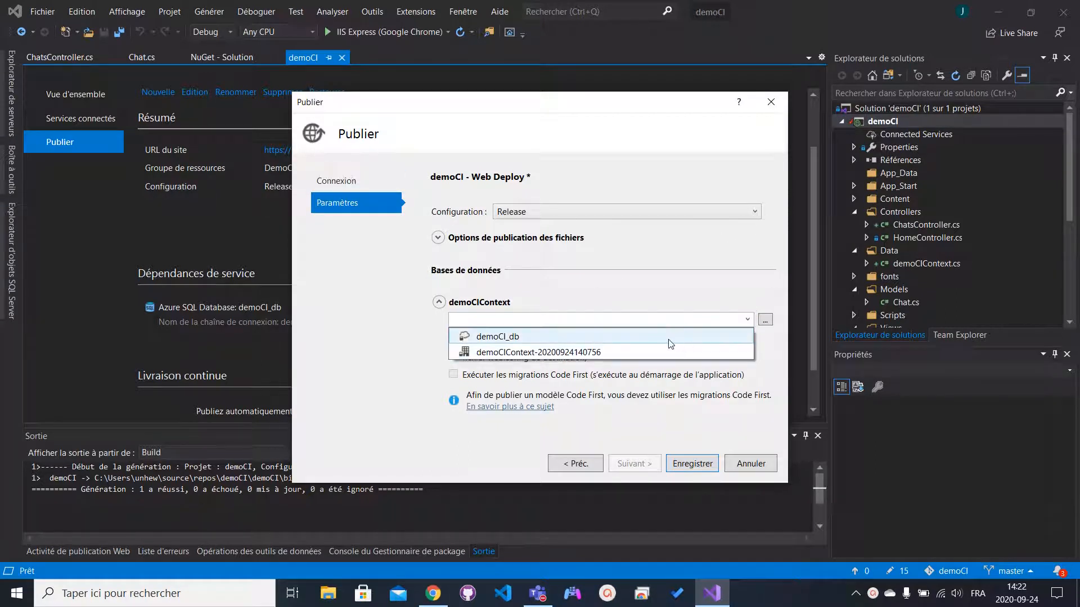
{"action": "left_click", "coordinate": [660, 337]}
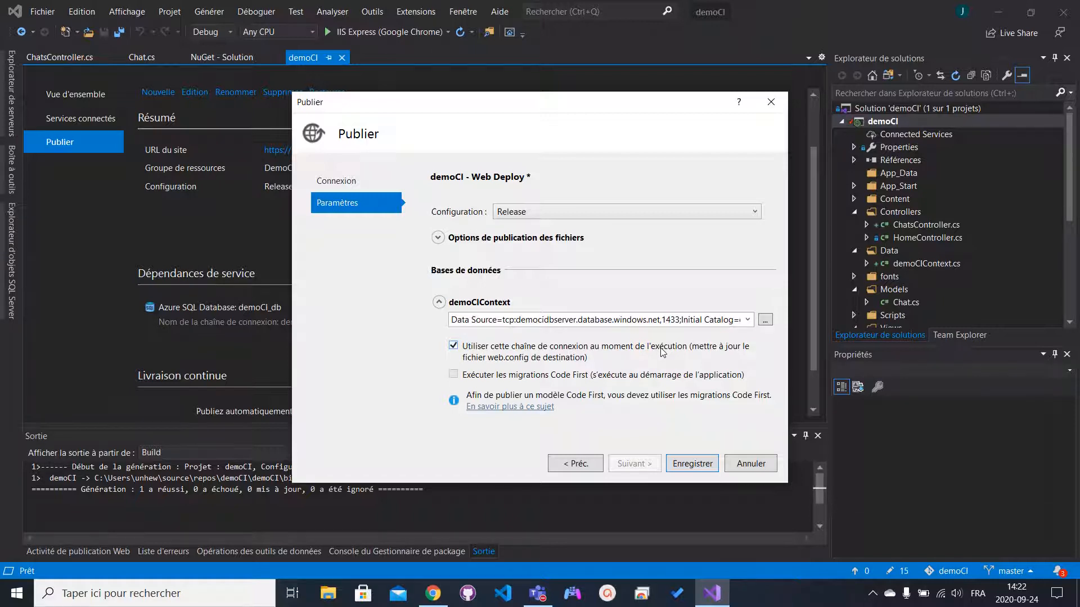
{"action": "left_click", "coordinate": [697, 465]}
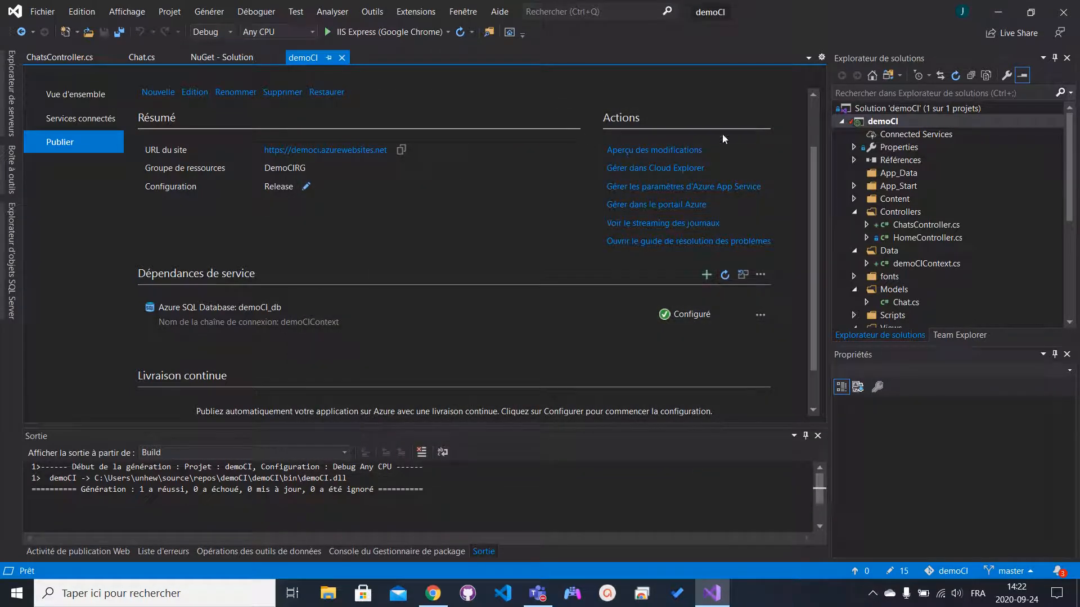
- Publish demoCI to democi.azurewebsites.net, then minimize the opened browser
{"action": "left_click", "coordinate": [99, 152]}
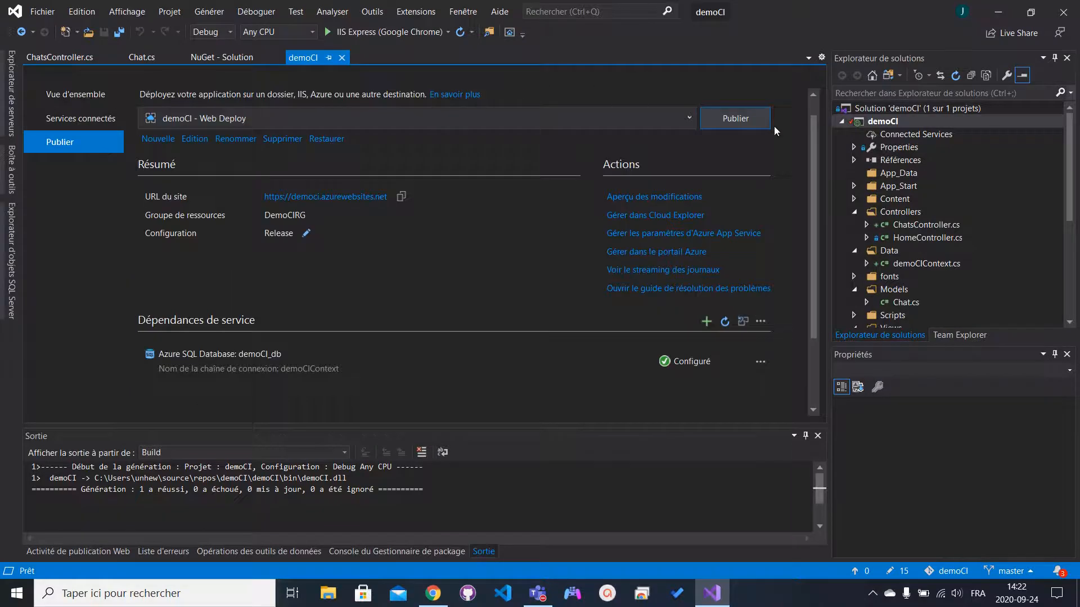
{"action": "left_click", "coordinate": [744, 123]}
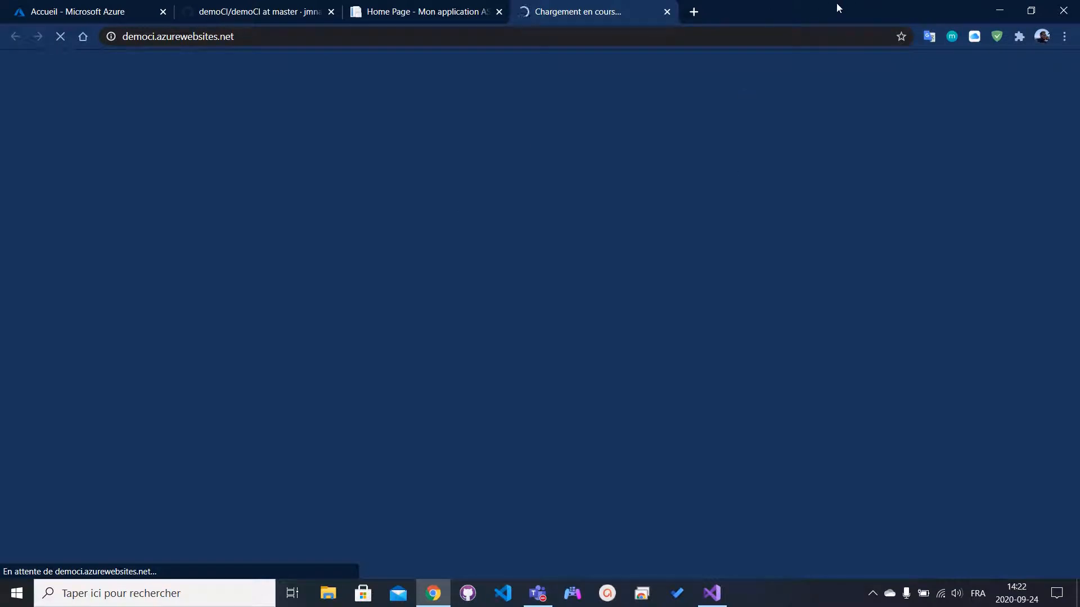
{"action": "left_click", "coordinate": [1000, 10]}
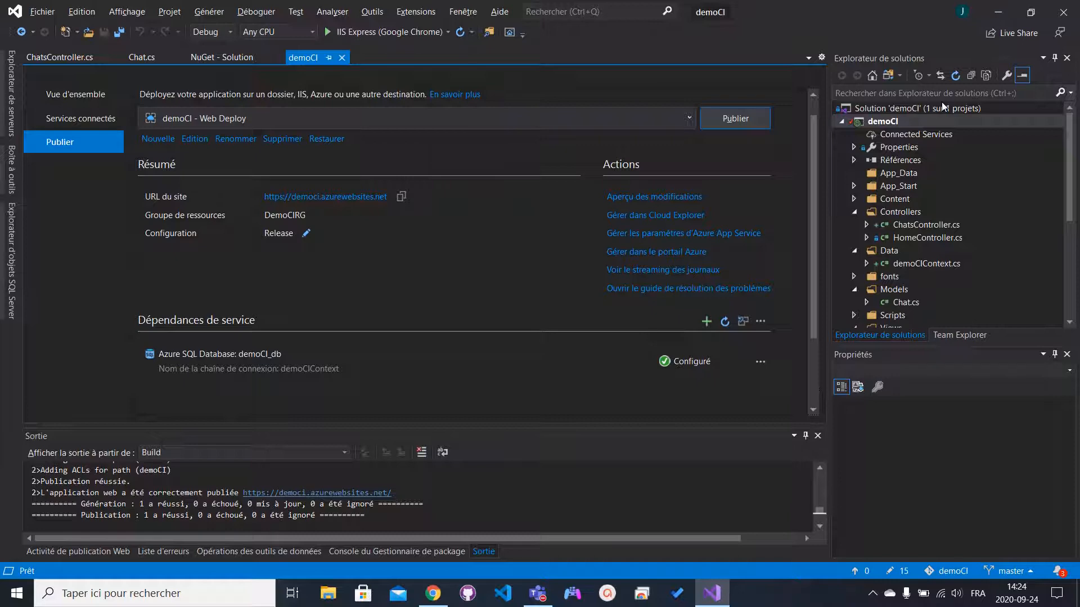
- Start configuring continuous delivery to Azure from the demoCI solution's context menu
{"action": "right_click", "coordinate": [887, 123]}
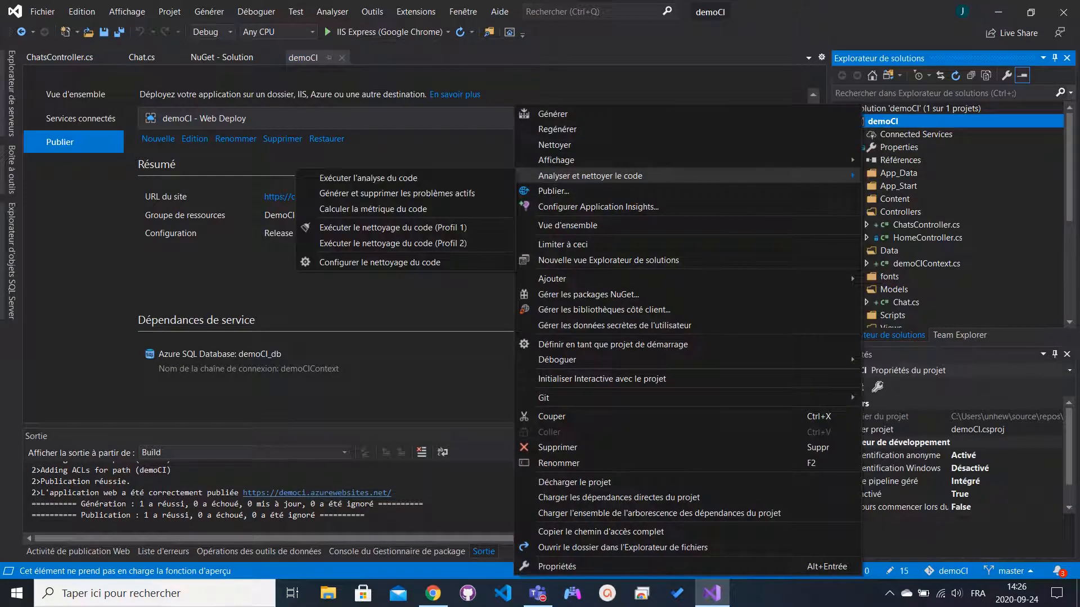
{"action": "left_click", "coordinate": [908, 108]}
{"action": "right_click", "coordinate": [908, 108]}
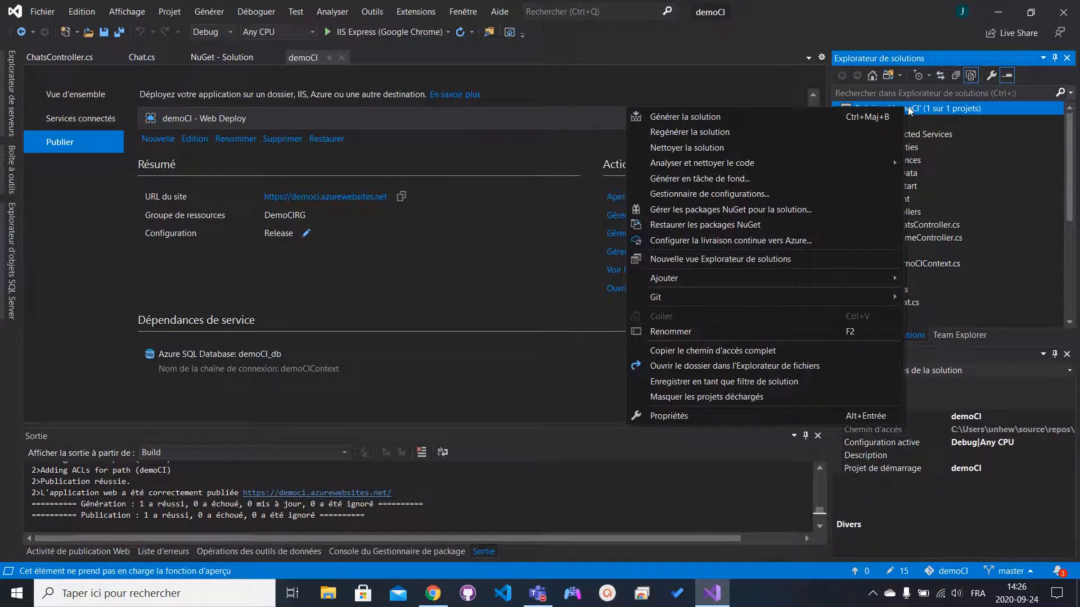
{"action": "left_click", "coordinate": [740, 240]}
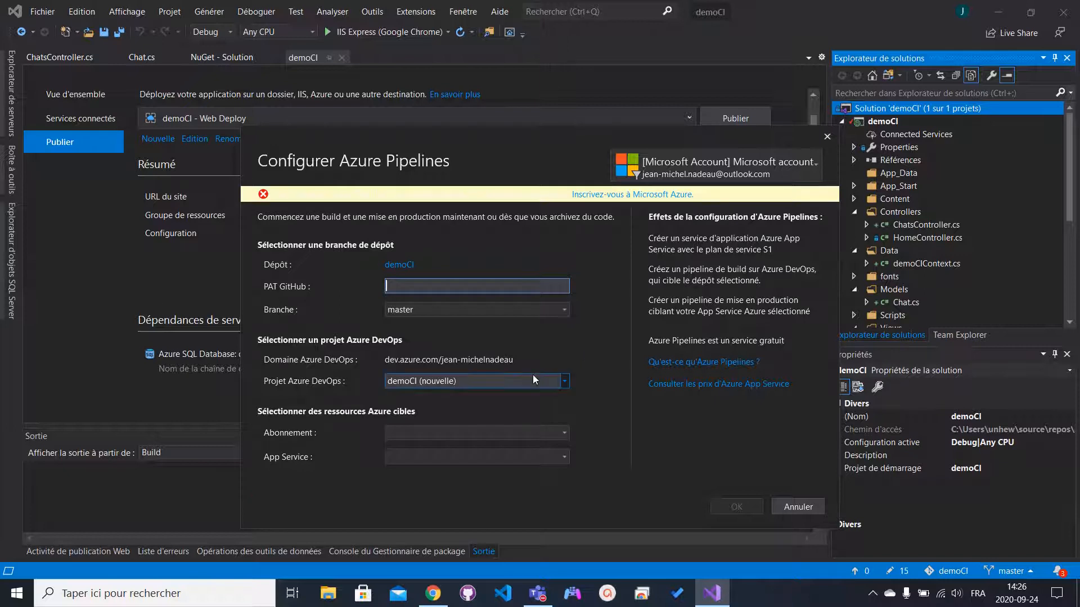
- Check the subscription and GitHub token fields, then cancel the Azure Pipelines setup
{"action": "left_click", "coordinate": [563, 434]}
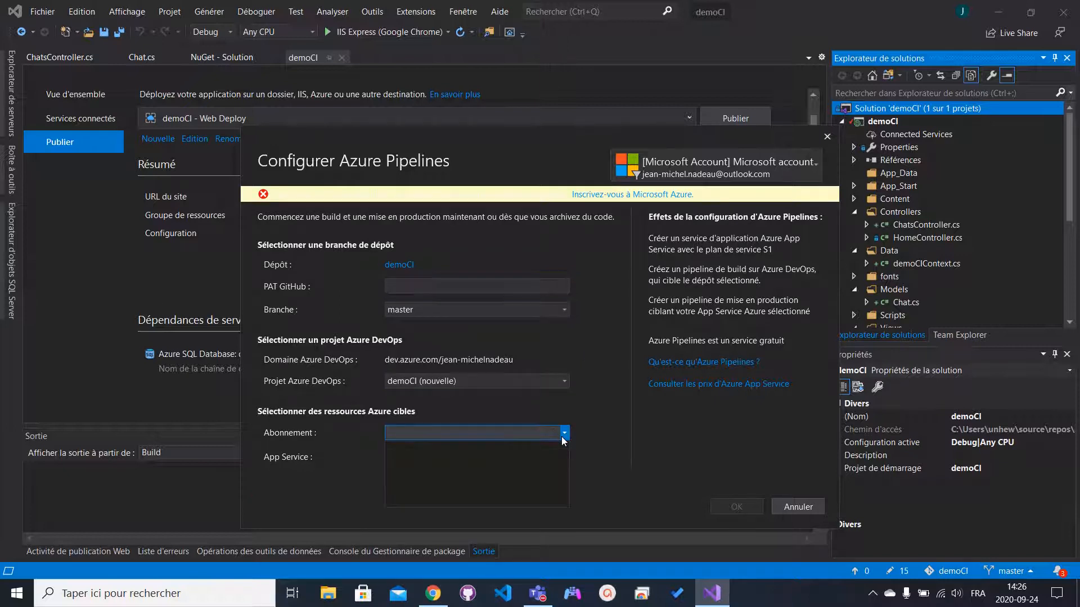
{"action": "left_click", "coordinate": [618, 424]}
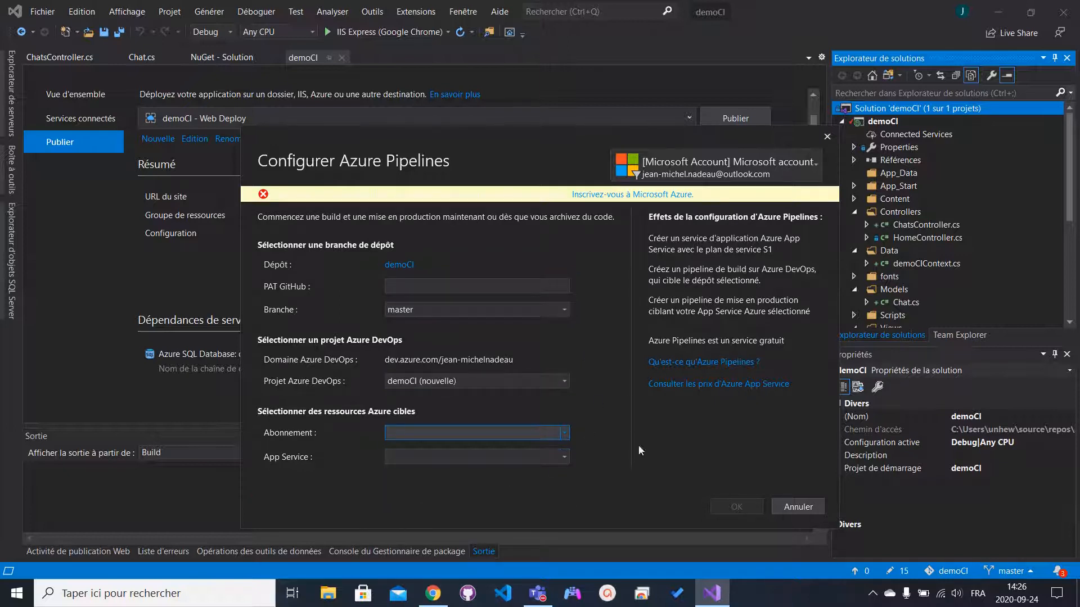
{"action": "left_click", "coordinate": [447, 292]}
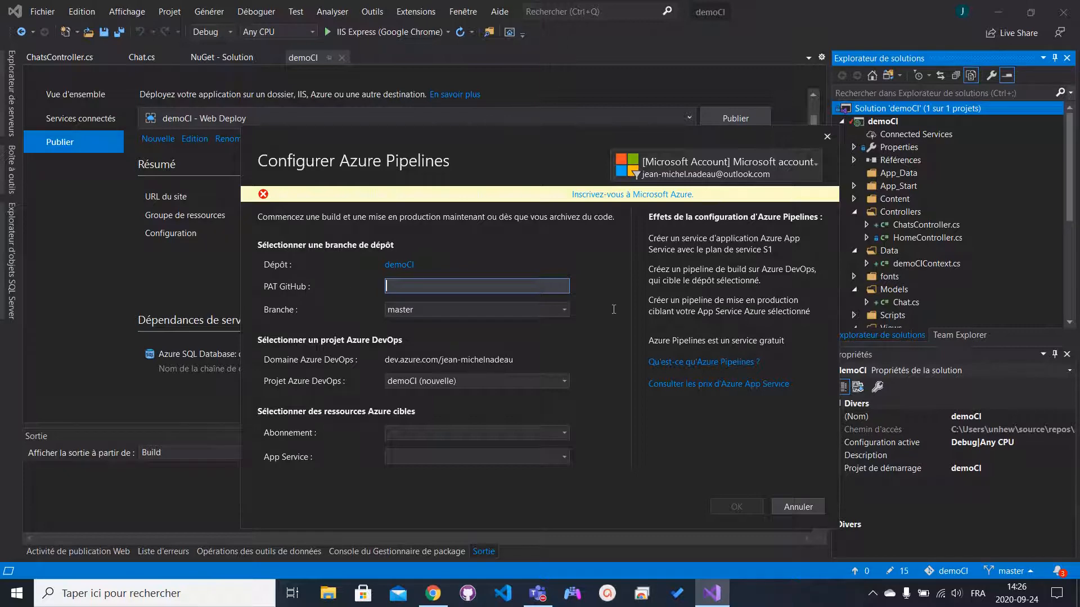
{"action": "left_click", "coordinate": [794, 500]}
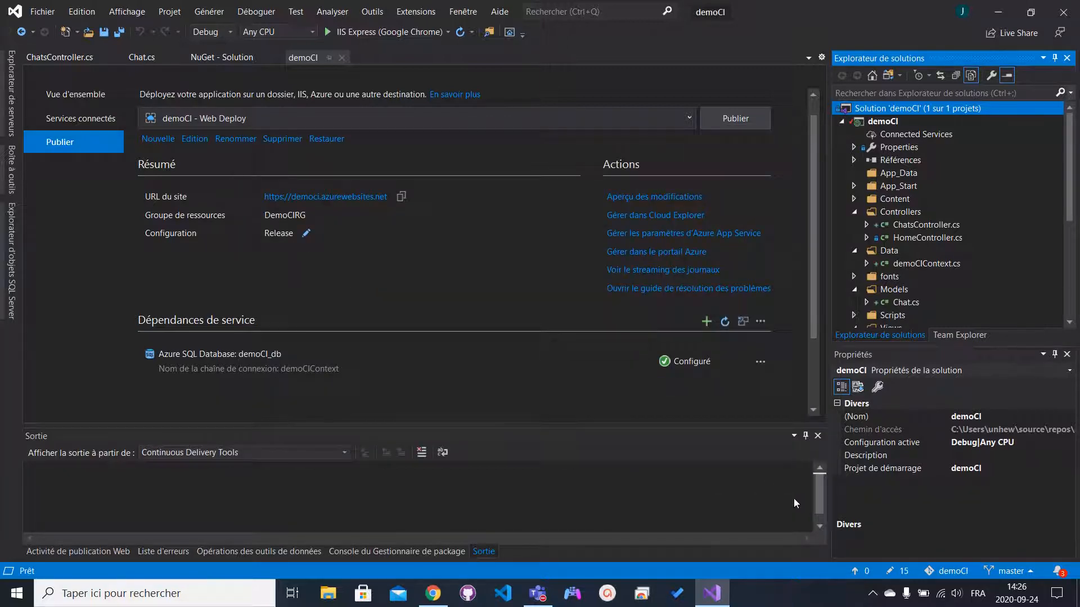
- Switch to Chrome and show the Azure DevOps 'Mes informations' profile tab
{"action": "key", "text": "alt+Tab"}
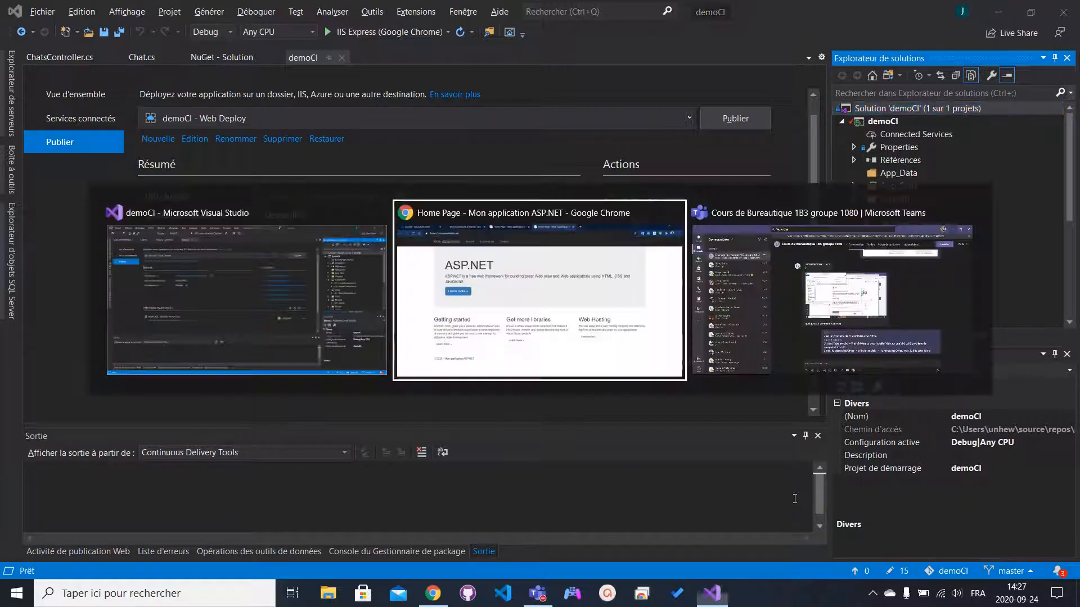
{"action": "key", "text": "alt+Tab"}
{"action": "key", "text": "alt+shift+Tab"}
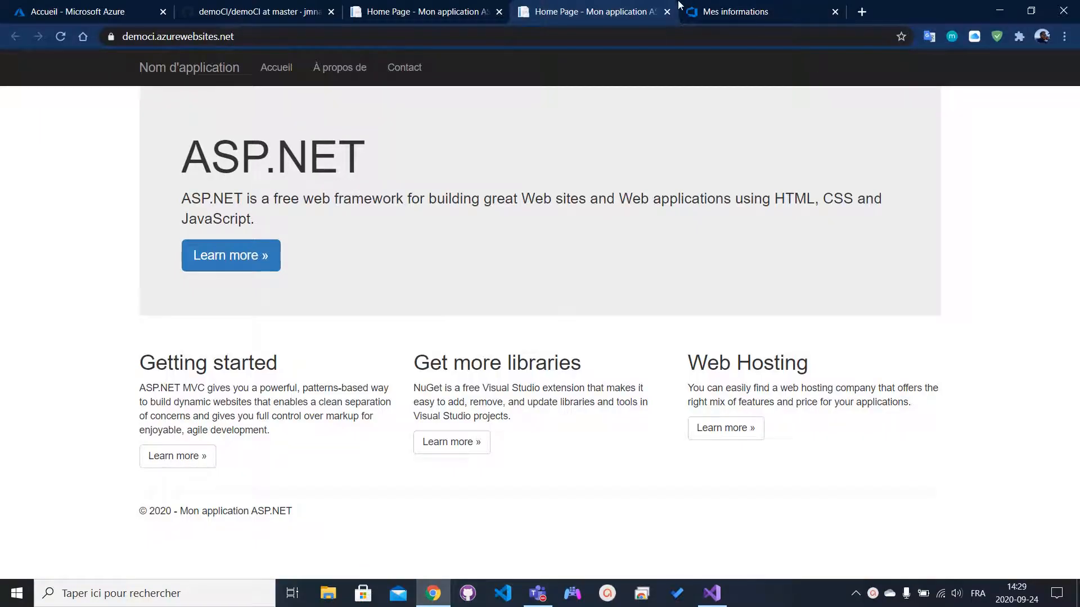
{"action": "left_click", "coordinate": [762, 12]}
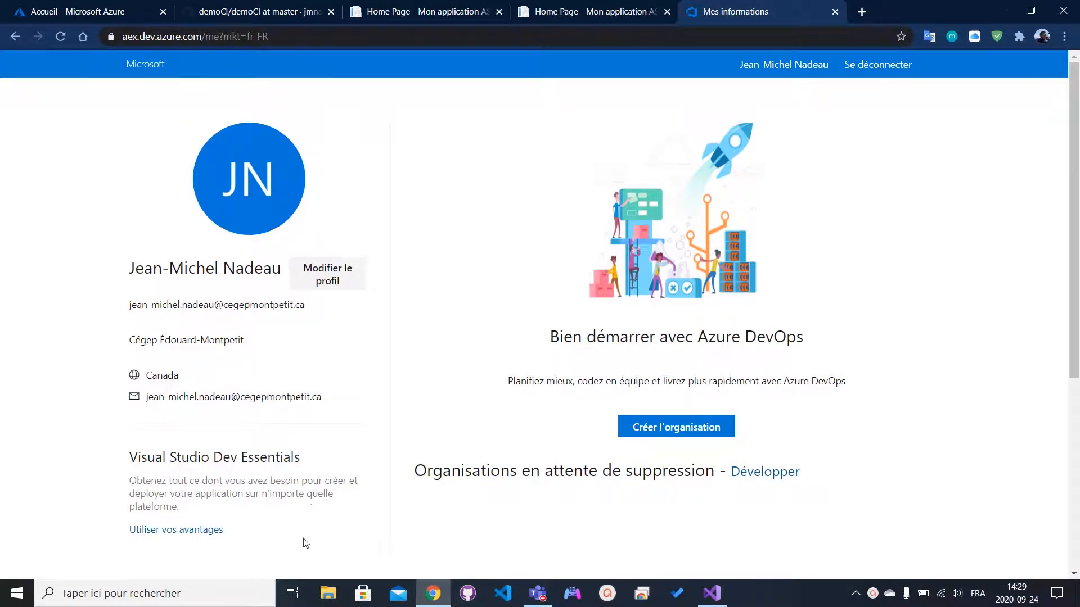
- Create the organization DemoCIA20 in Canada Central, replacing the suggested name
{"action": "left_click", "coordinate": [669, 434]}
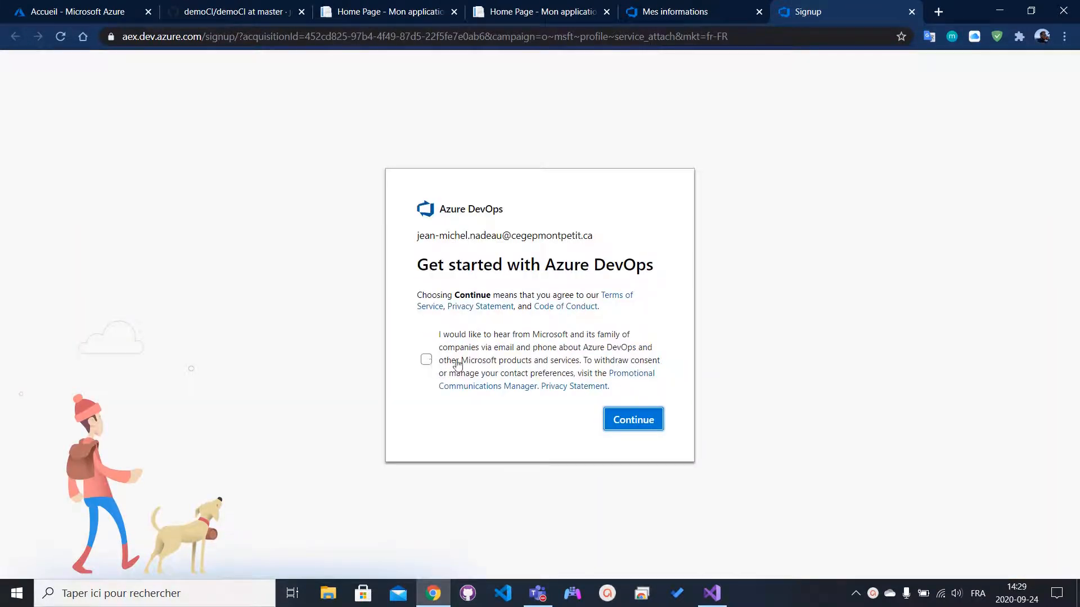
{"action": "left_click", "coordinate": [633, 420]}
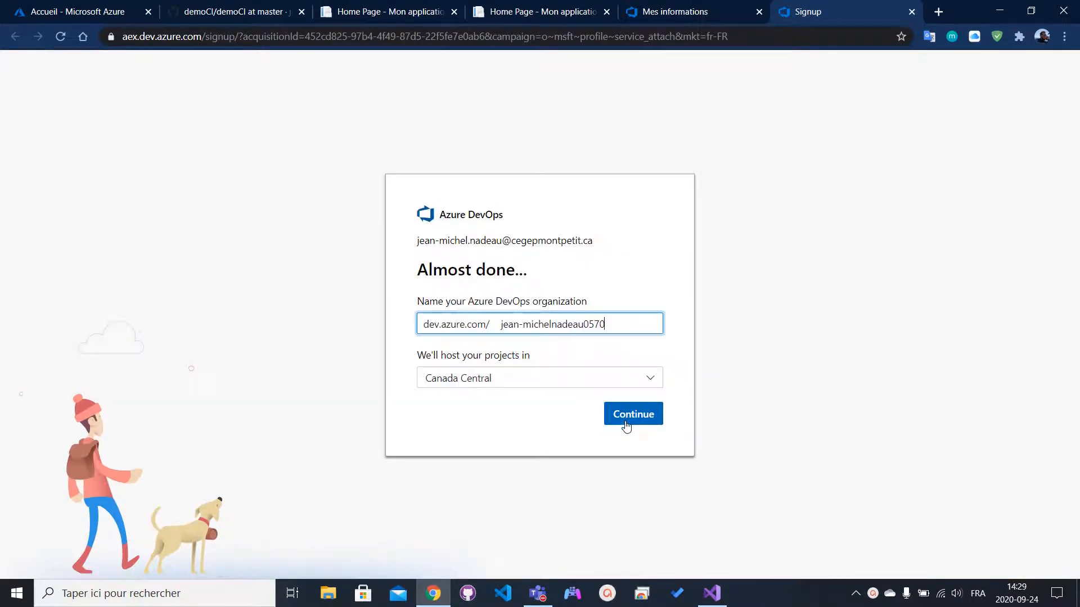
{"action": "double_click", "coordinate": [557, 325]}
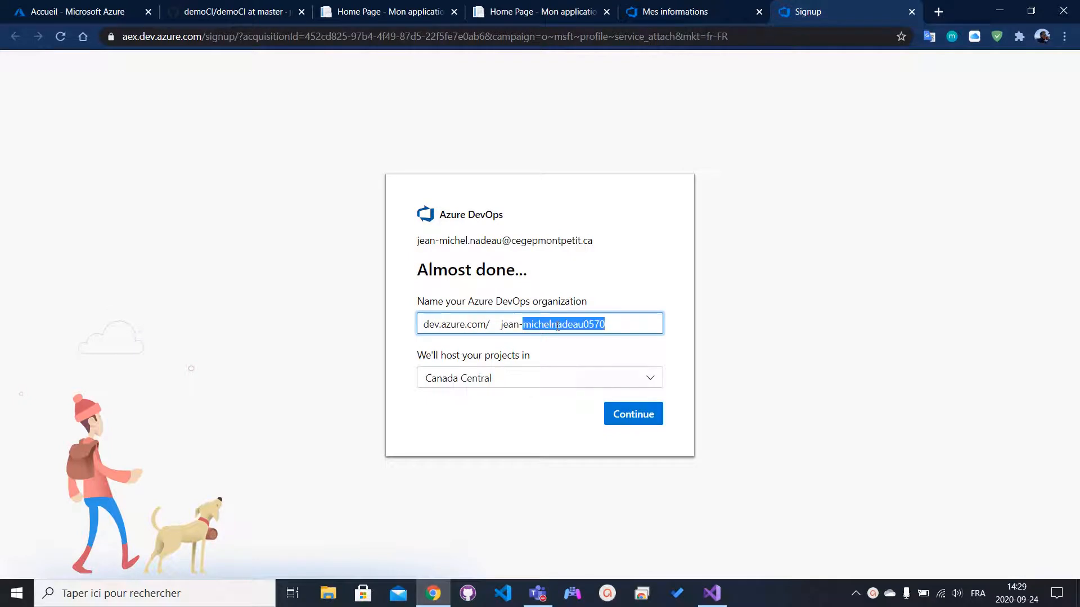
{"action": "left_click", "coordinate": [557, 326]}
{"action": "type", "text": "DemoCI"}
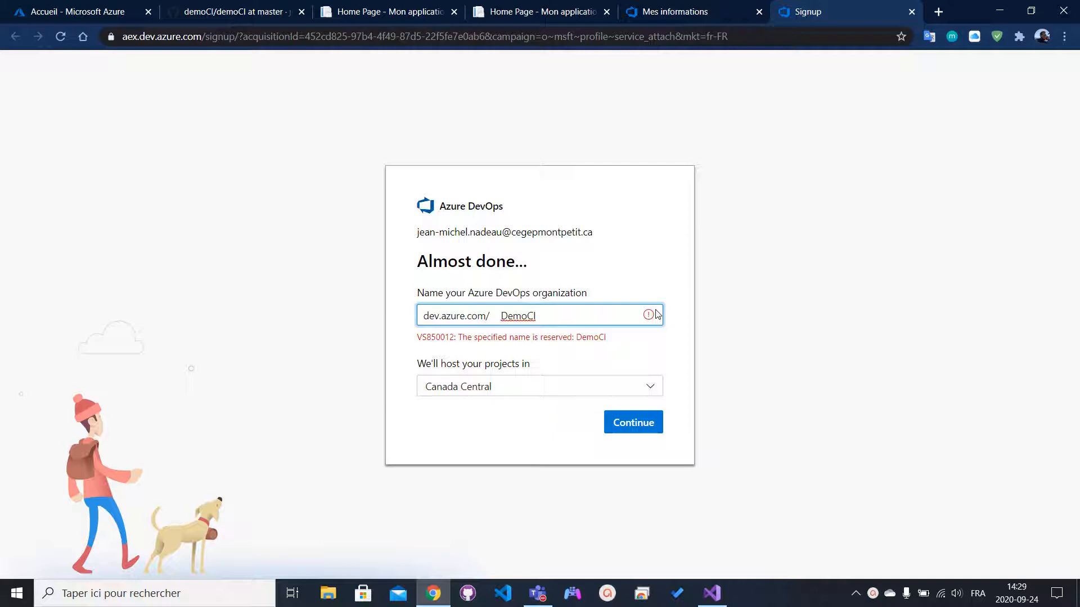
{"action": "type", "text": "A20"}
{"action": "key", "text": "Return"}
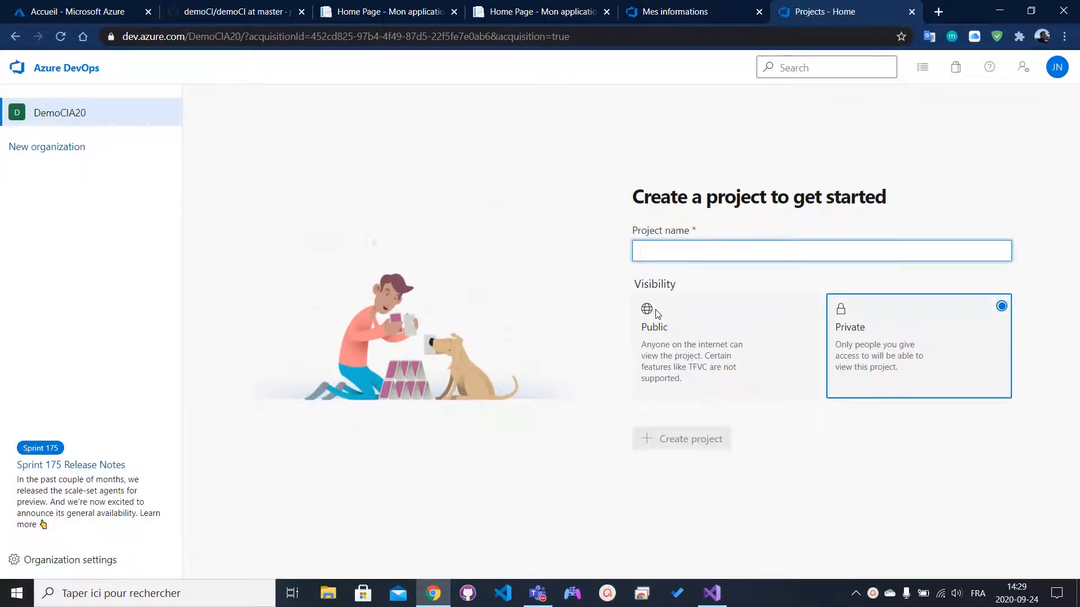
- Create the private project Democi and go to its Pipelines page
{"action": "type", "text": "D"}
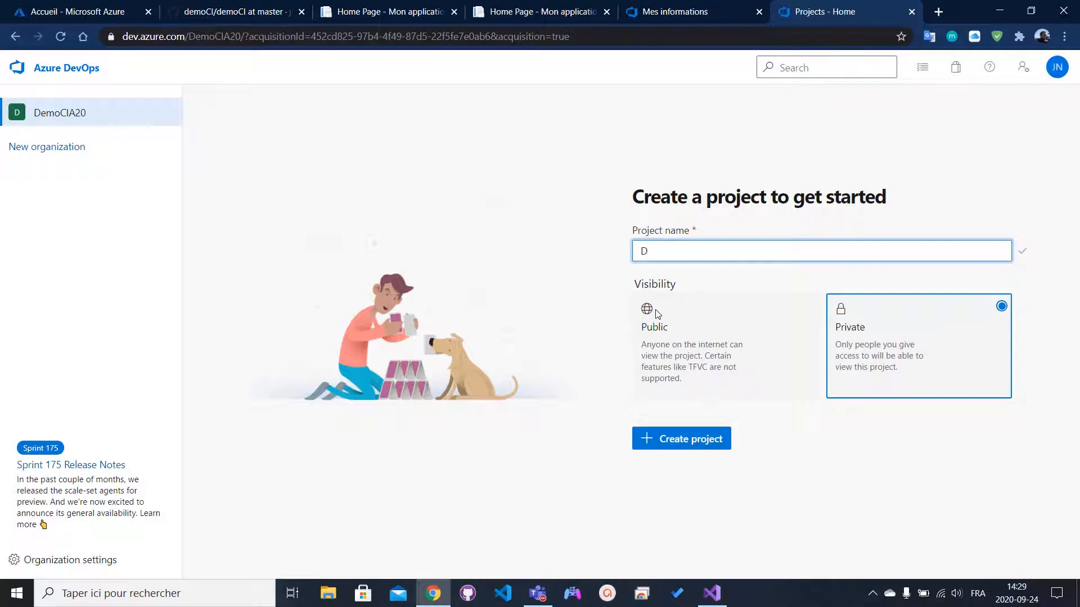
{"action": "type", "text": "emoci"}
{"action": "left_click", "coordinate": [678, 442]}
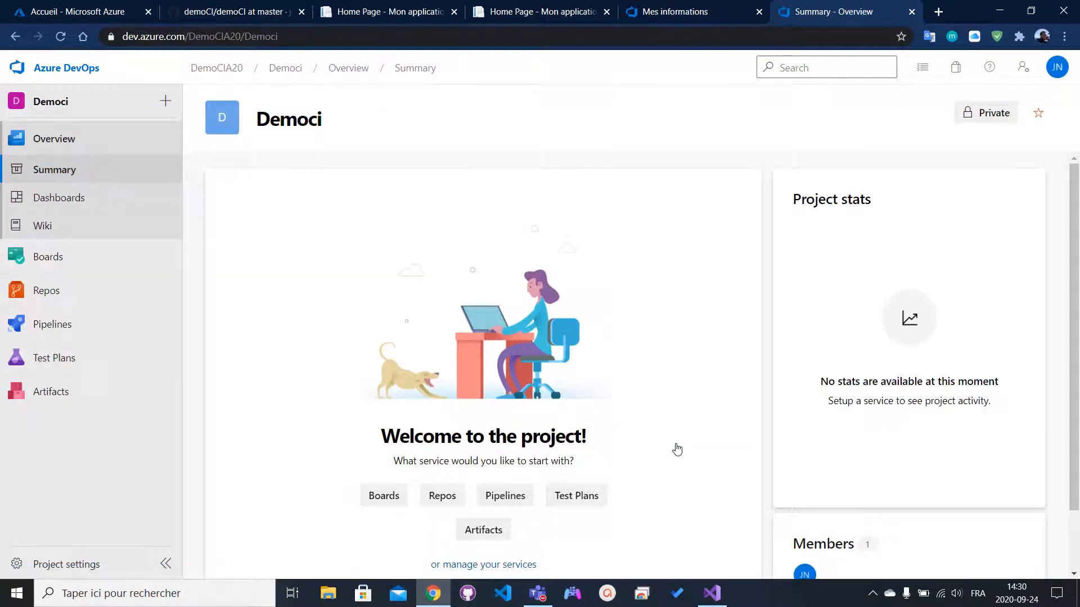
{"action": "left_click", "coordinate": [73, 329]}
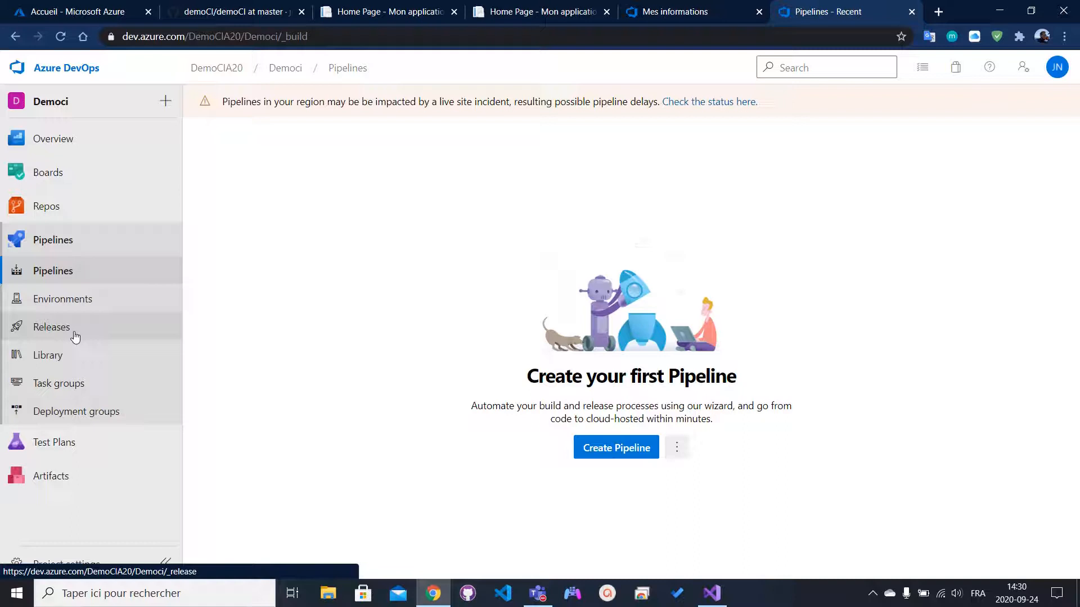
- Create a pipeline from the GitHub demoCI repository using the ASP.NET template
{"action": "left_click", "coordinate": [612, 456]}
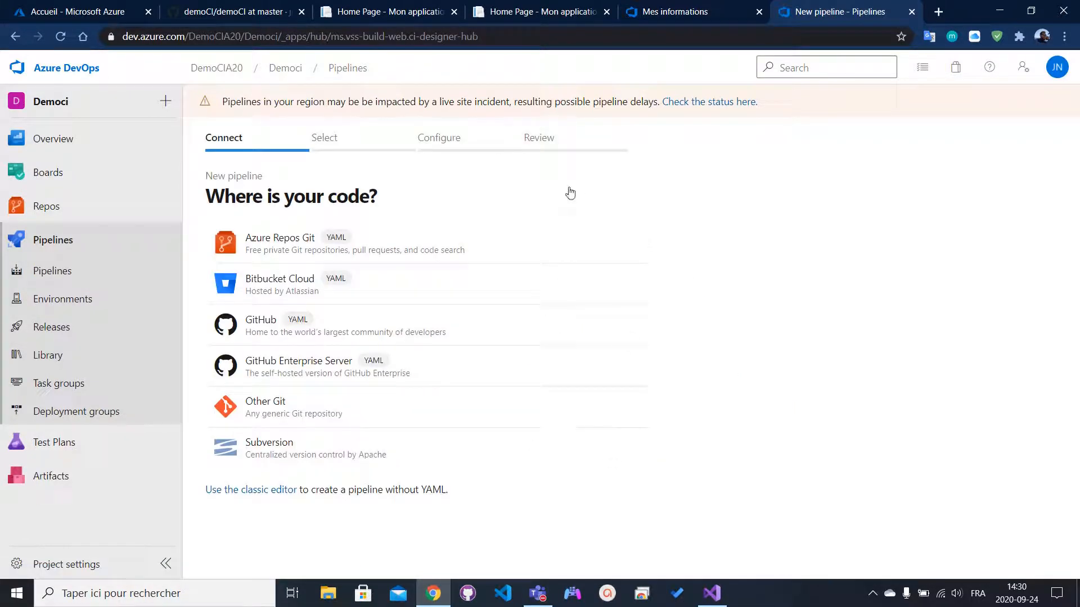
{"action": "left_click", "coordinate": [254, 341]}
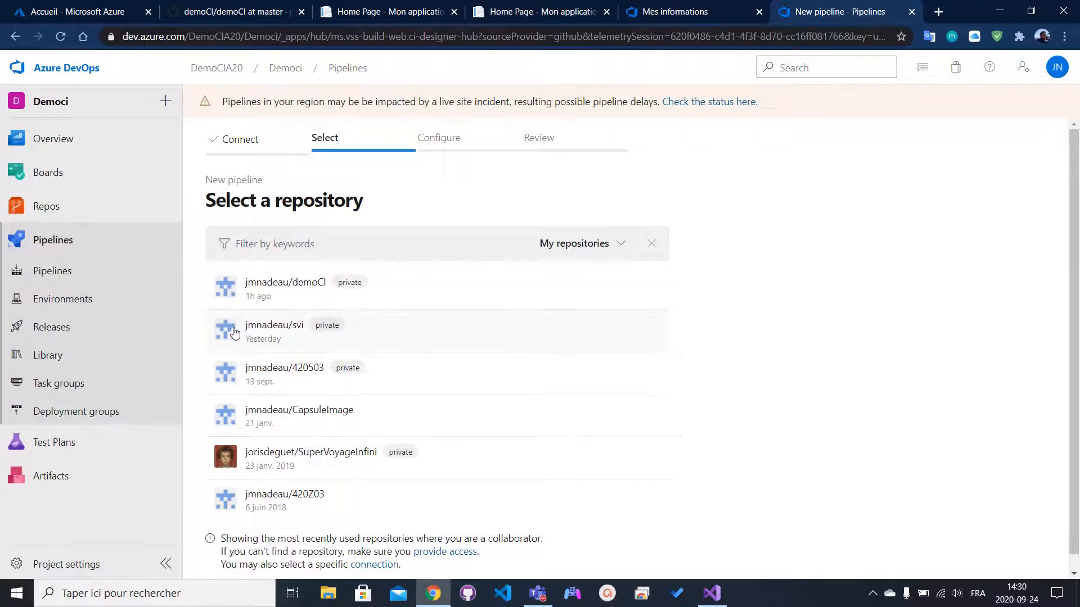
{"action": "left_click", "coordinate": [400, 297]}
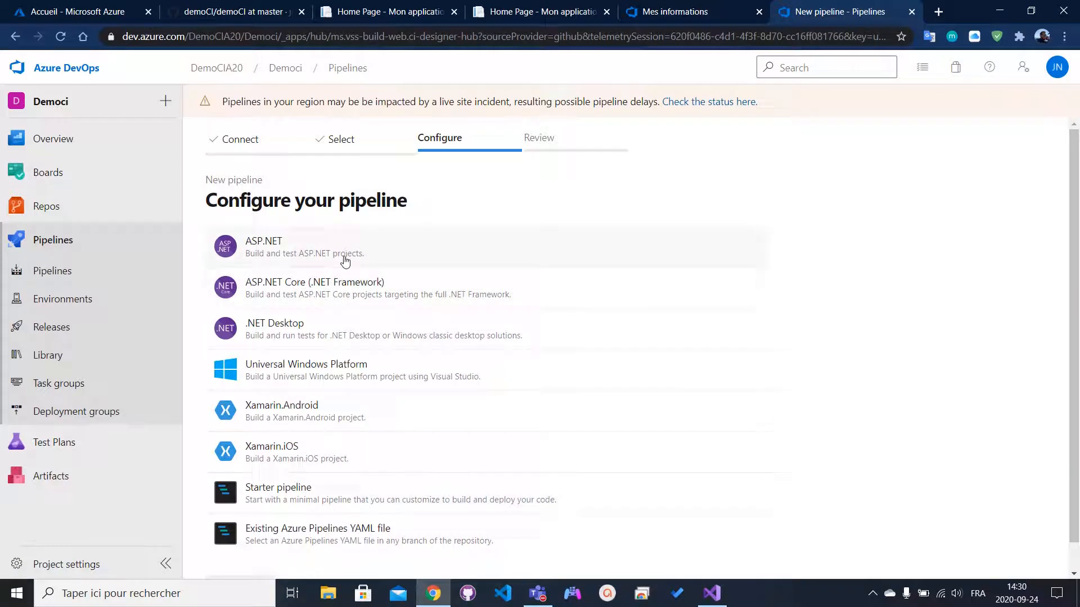
{"action": "left_click", "coordinate": [345, 260]}
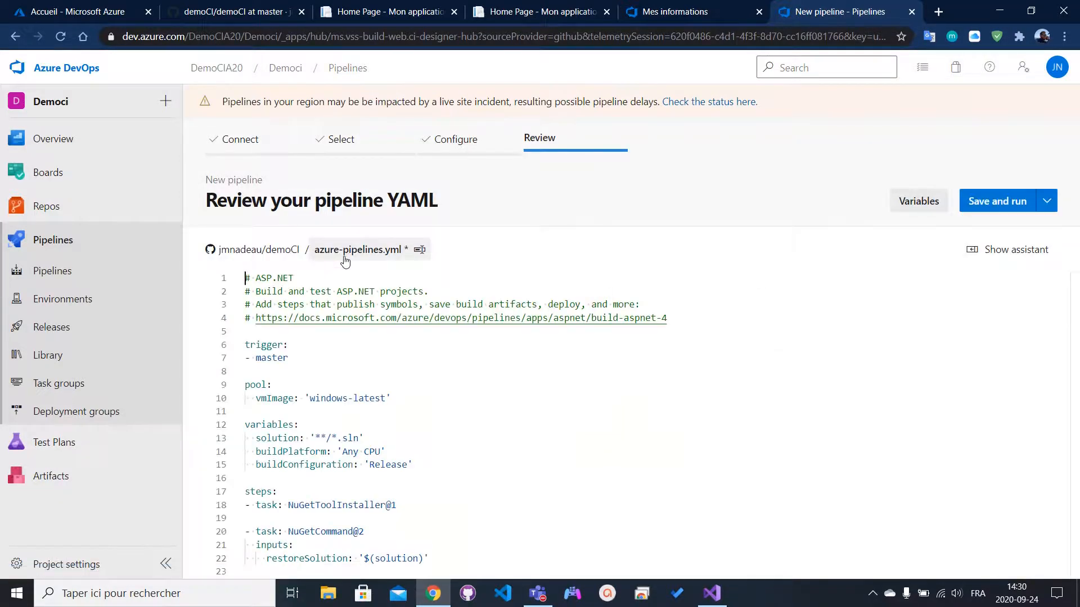
{"action": "scroll", "coordinate": [698, 399], "scroll_direction": "down", "scroll_amount": 3}
{"action": "scroll", "coordinate": [698, 399], "scroll_direction": "down", "scroll_amount": 5}
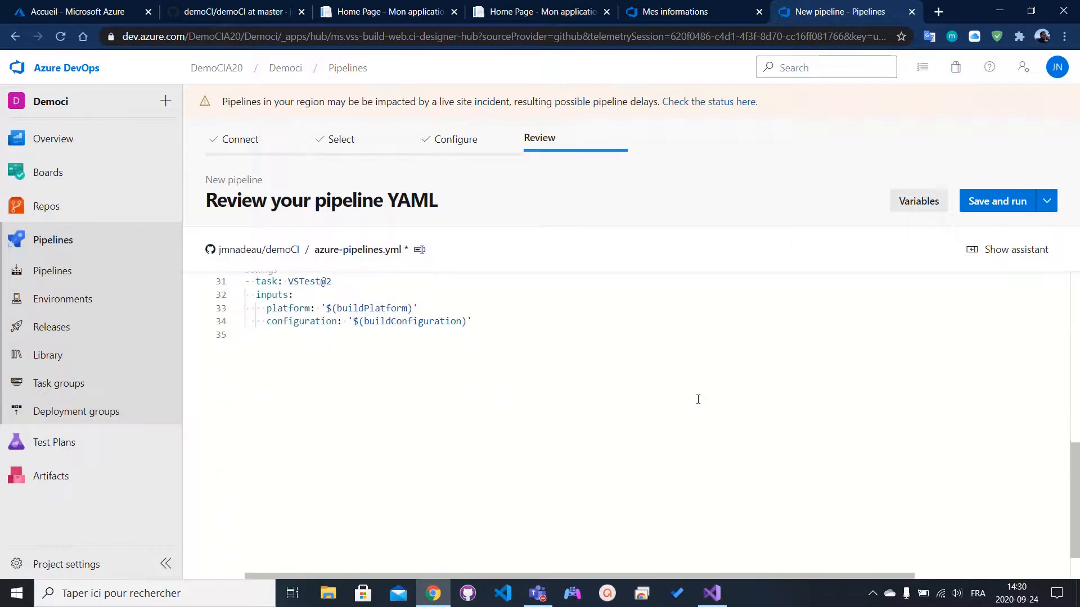
{"action": "scroll", "coordinate": [698, 399], "scroll_direction": "up", "scroll_amount": 3}
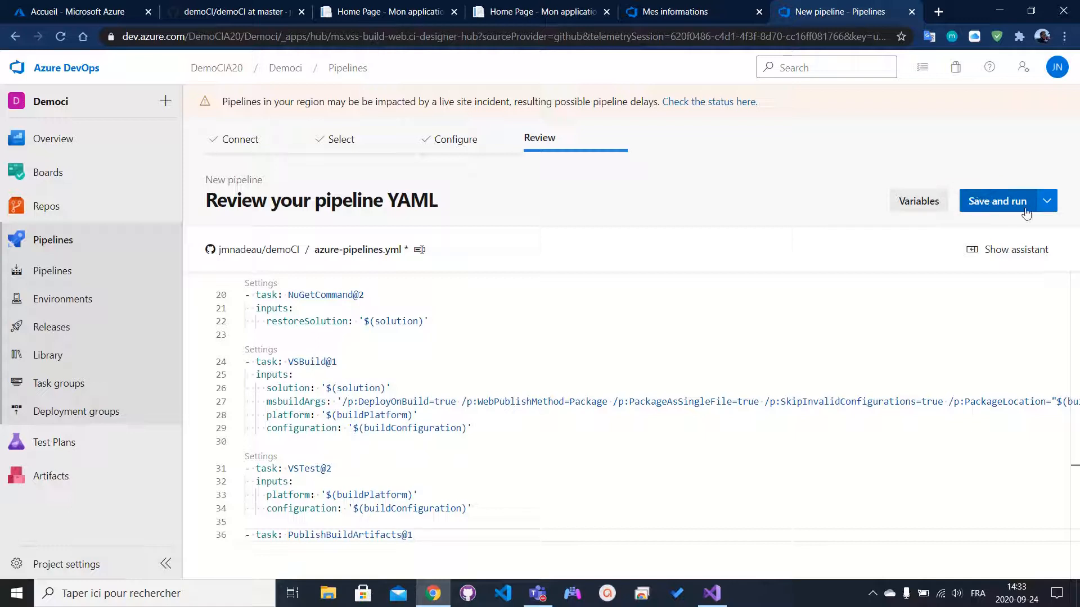
- Save and run the pipeline, committing azure-pipelines.yml directly to master
{"action": "left_click", "coordinate": [1045, 203]}
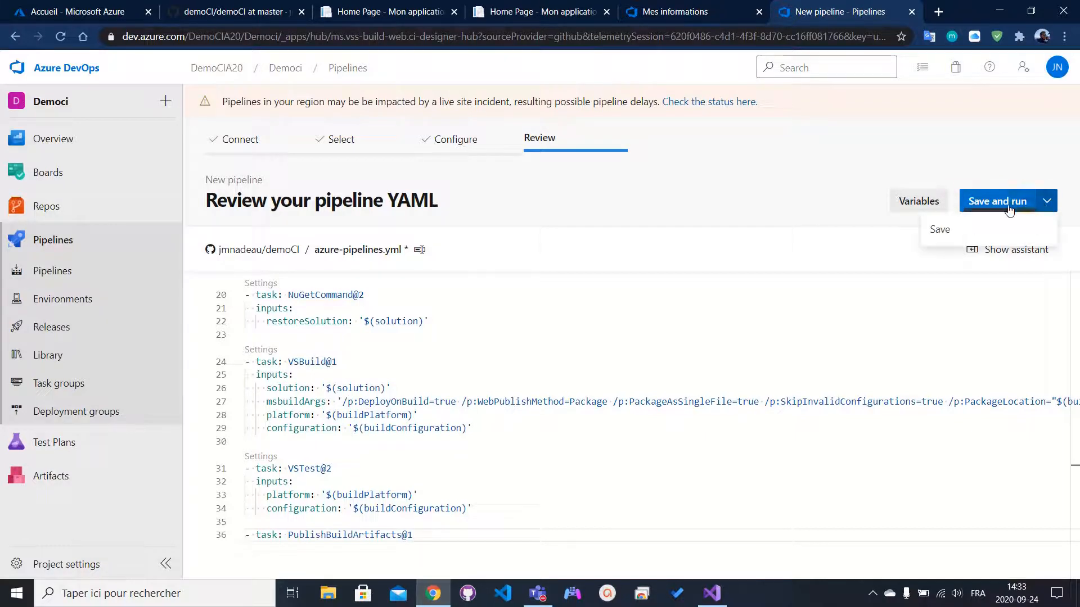
{"action": "left_click", "coordinate": [1009, 208]}
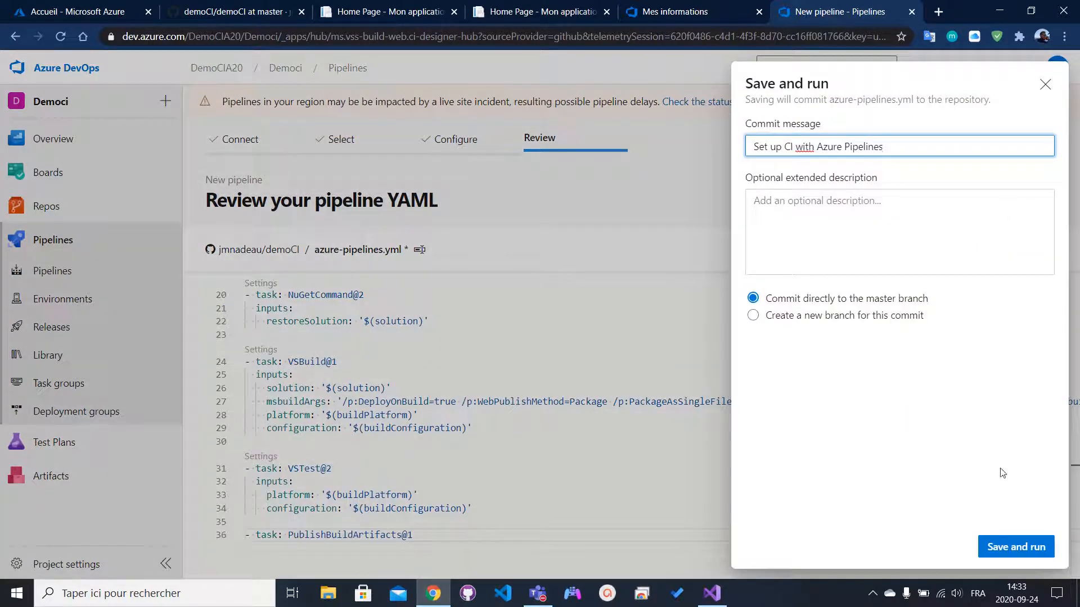
{"action": "left_click", "coordinate": [999, 550]}
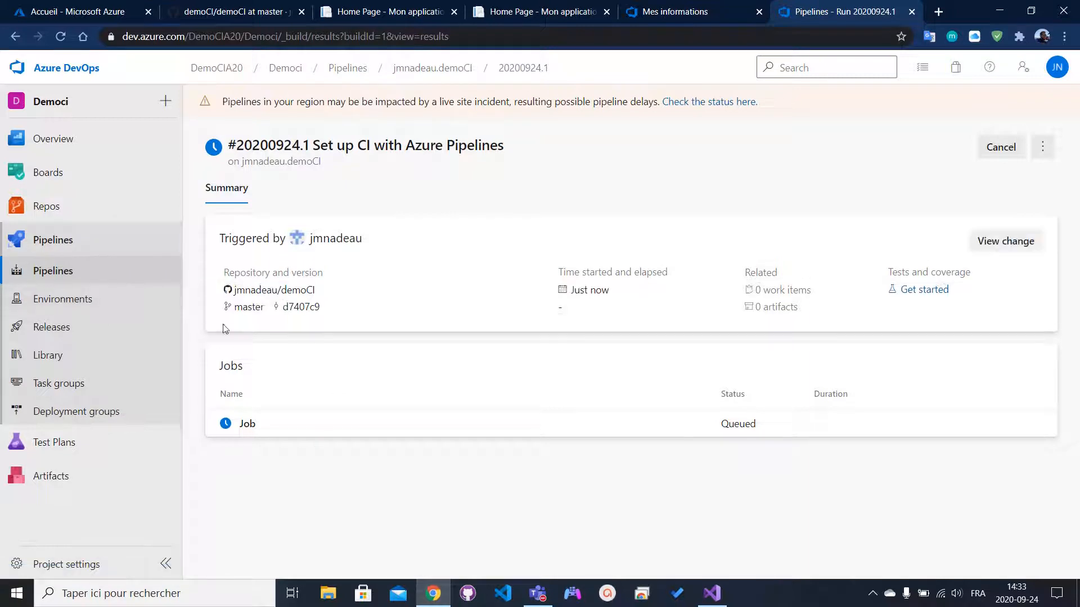
- From the Releases page, start a new release pipeline
{"action": "left_click", "coordinate": [56, 283]}
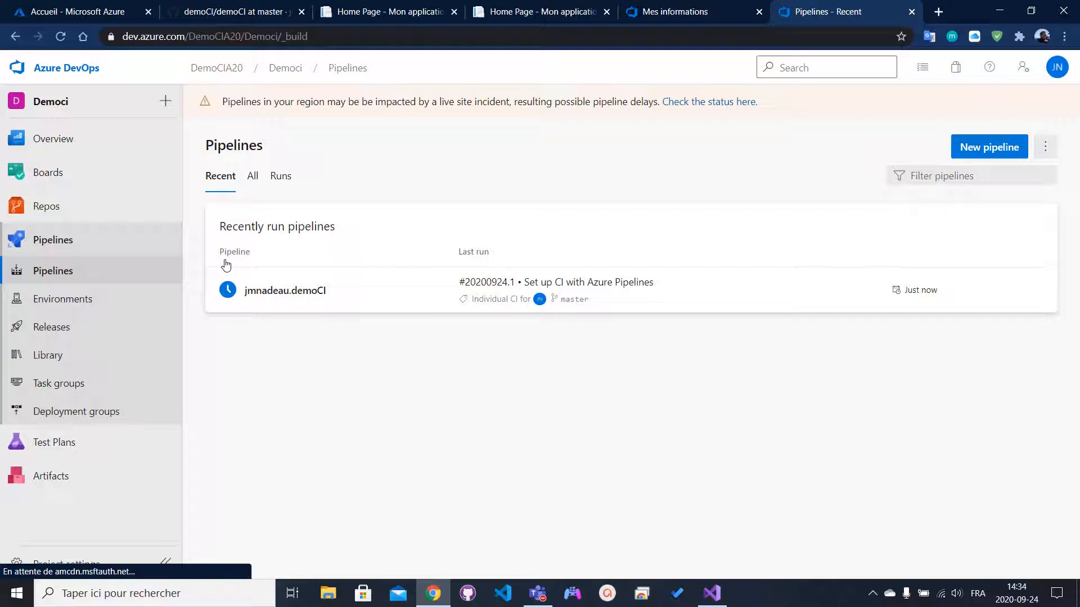
{"action": "left_click", "coordinate": [92, 334]}
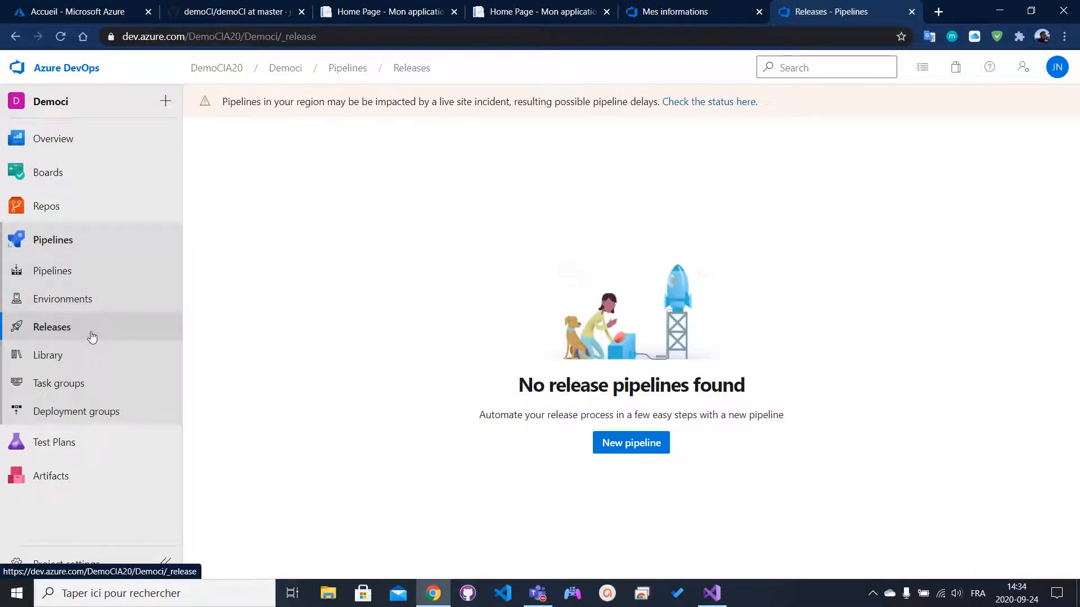
{"action": "left_click", "coordinate": [624, 443]}
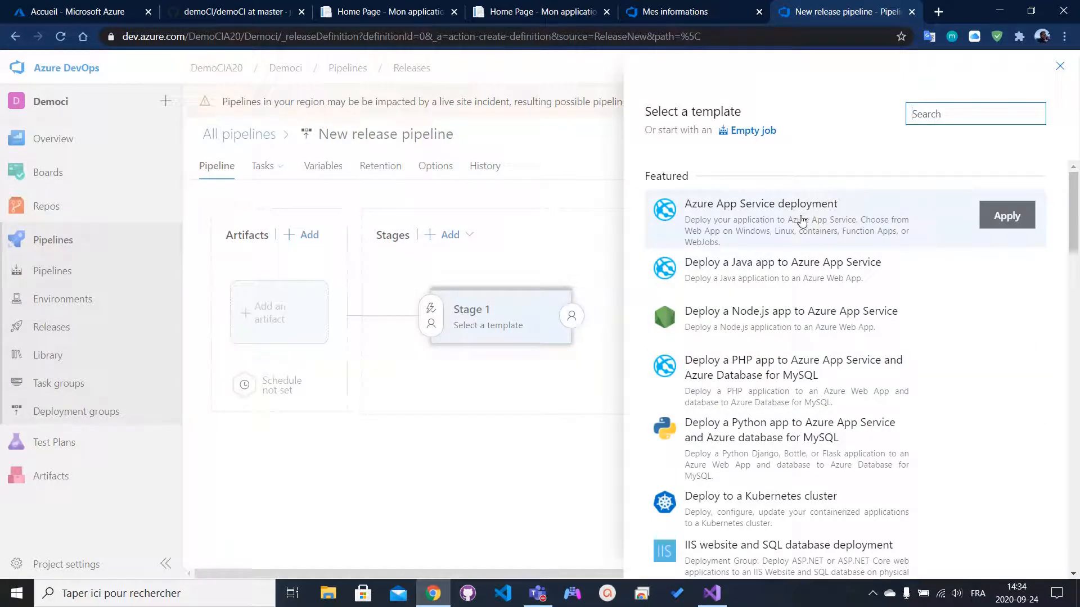
- Apply the Azure App Service template and add the demoCI build pipeline as the artifact
{"action": "left_click", "coordinate": [802, 220]}
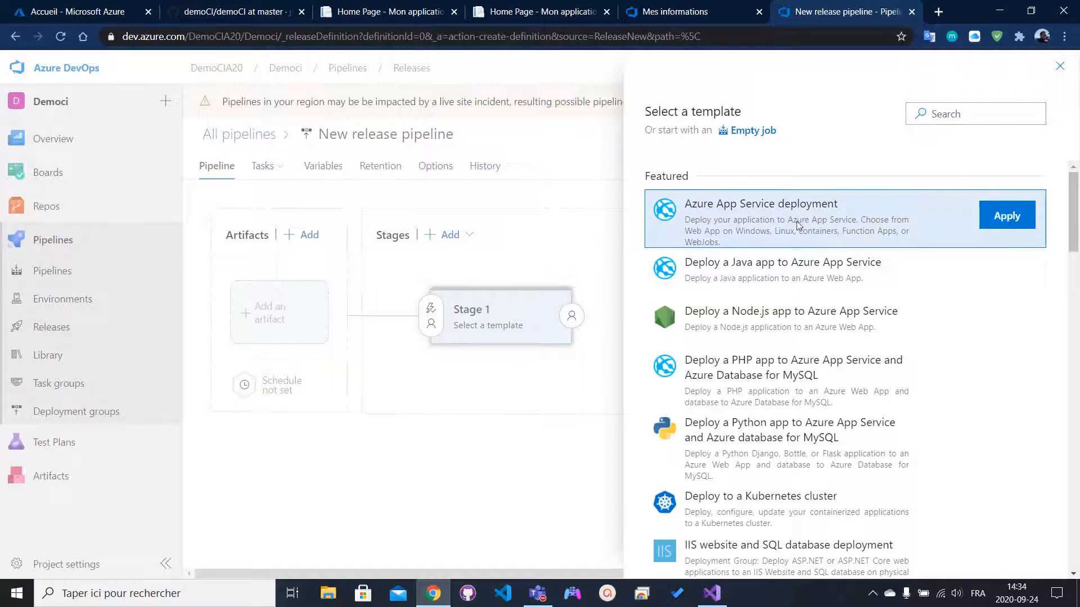
{"action": "left_click", "coordinate": [993, 227]}
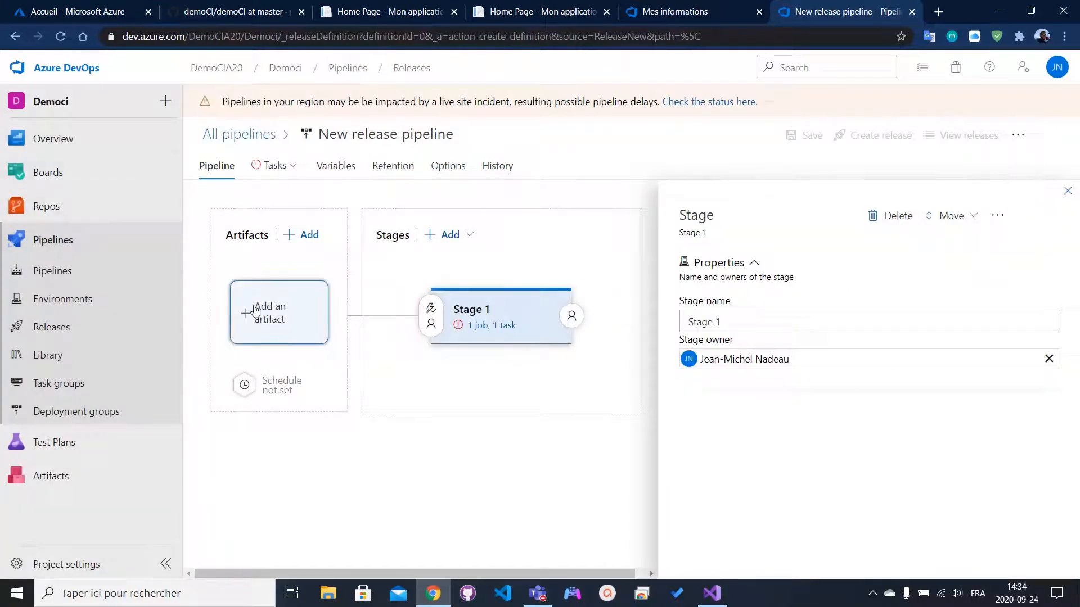
{"action": "left_click", "coordinate": [254, 310]}
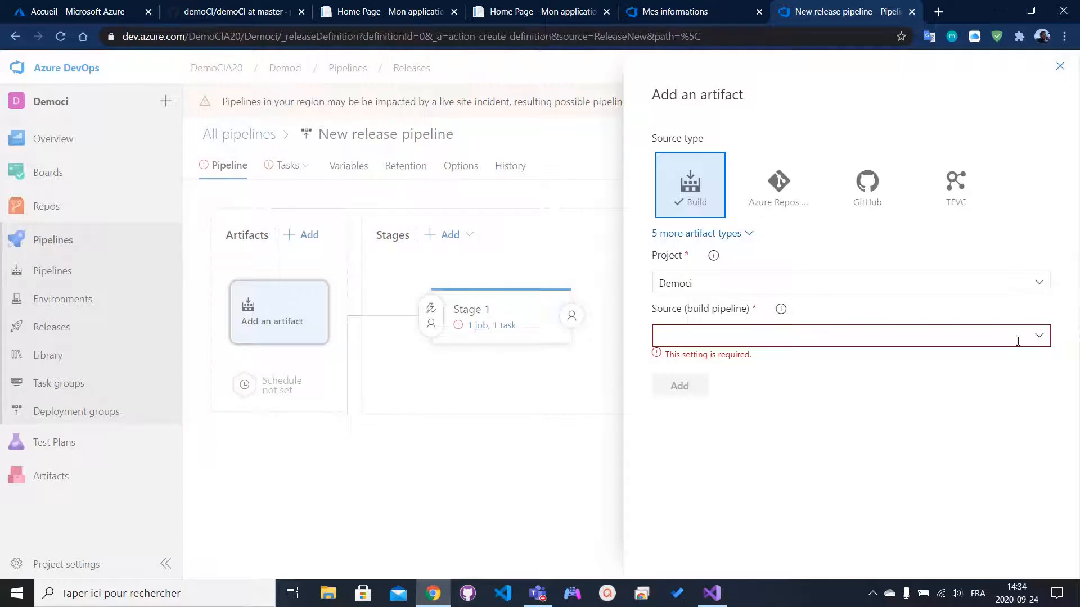
{"action": "left_click", "coordinate": [1039, 339]}
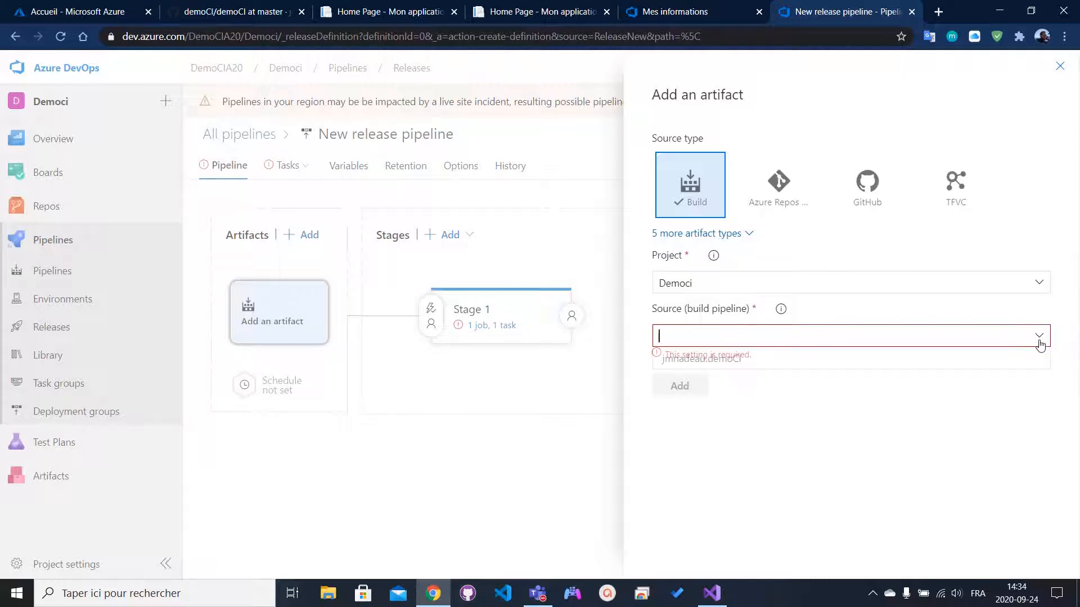
{"action": "left_click", "coordinate": [839, 360]}
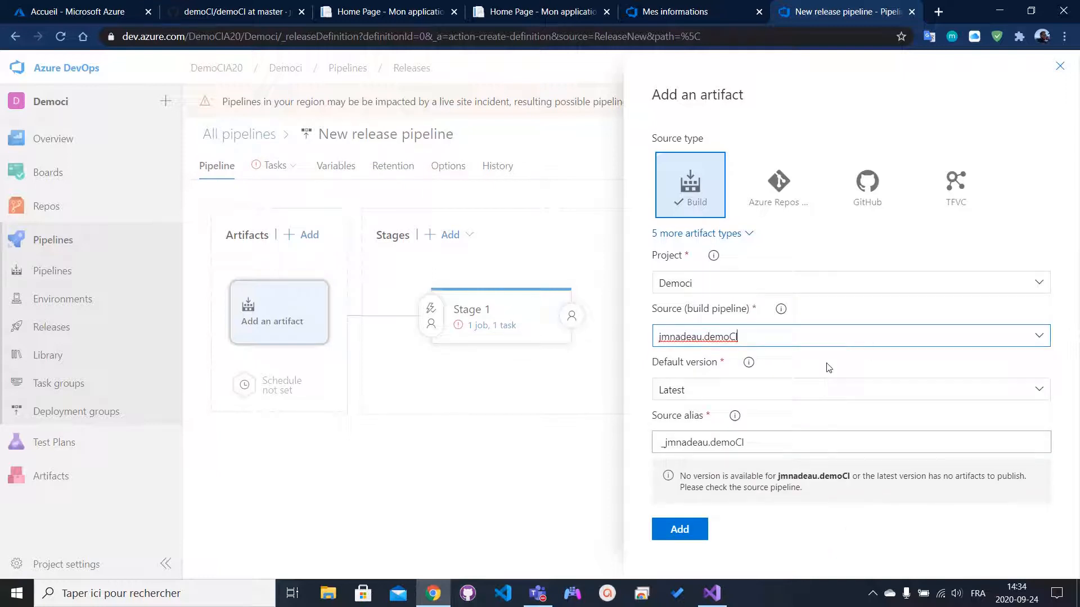
{"action": "left_click", "coordinate": [679, 529]}
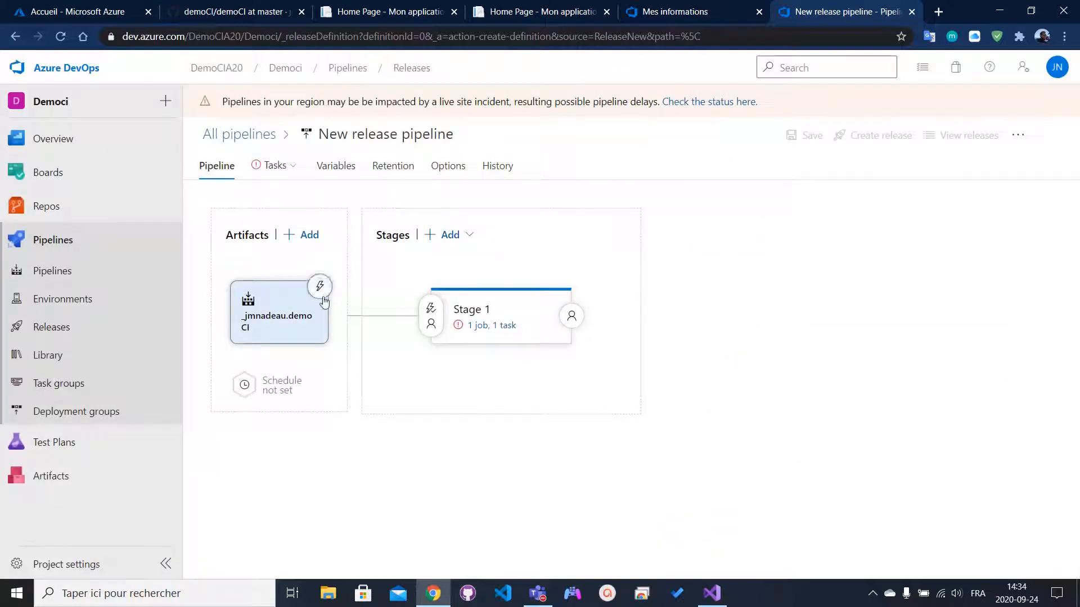
{"action": "left_click", "coordinate": [319, 288]}
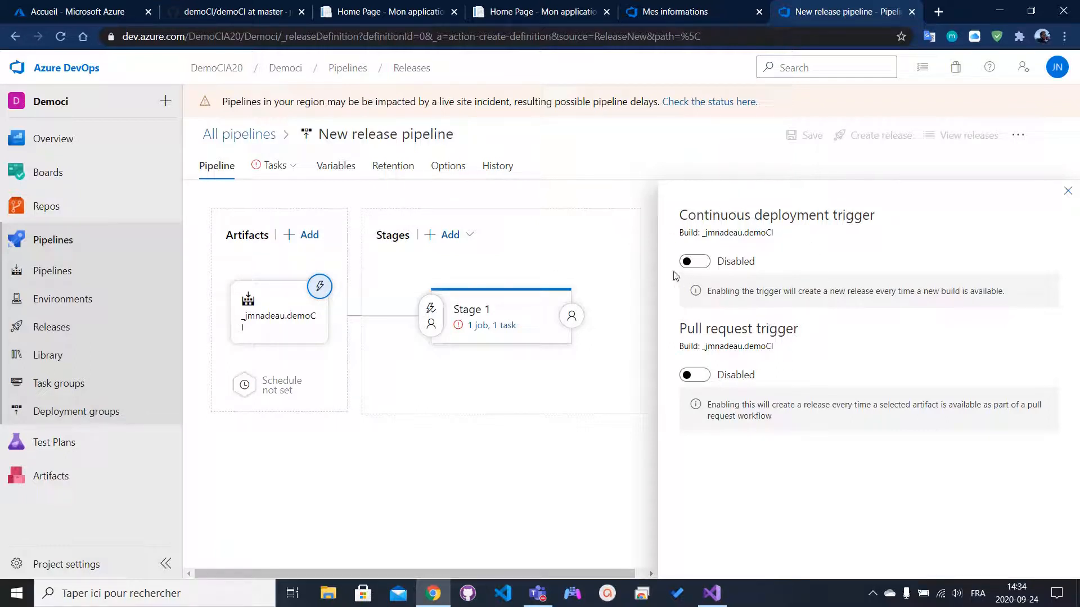
- Enable the continuous deployment trigger, adding then removing a master branch filter
{"action": "left_click", "coordinate": [693, 262]}
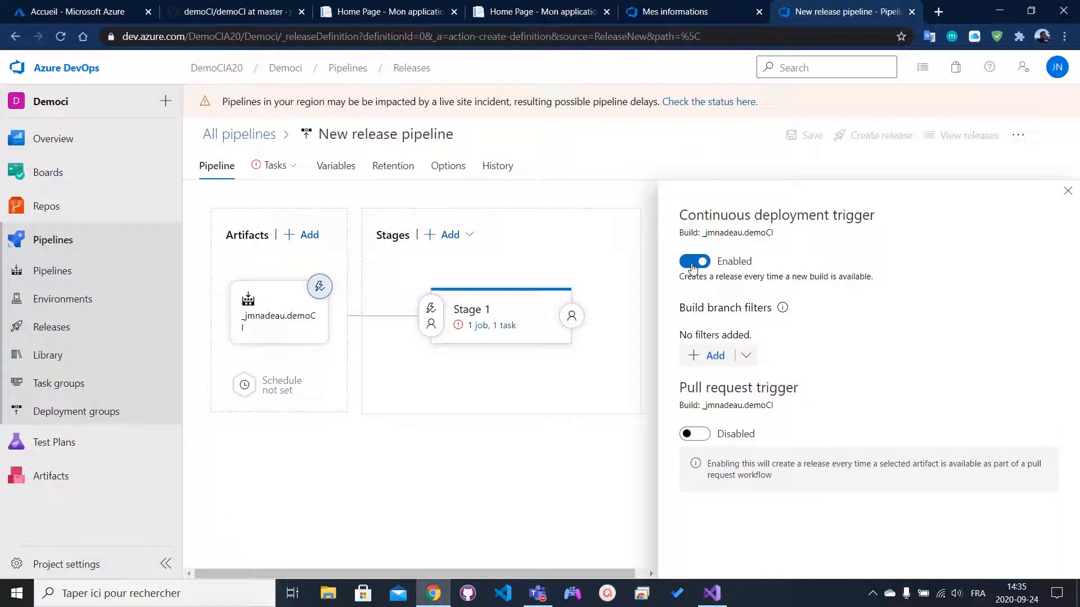
{"action": "left_click", "coordinate": [746, 355]}
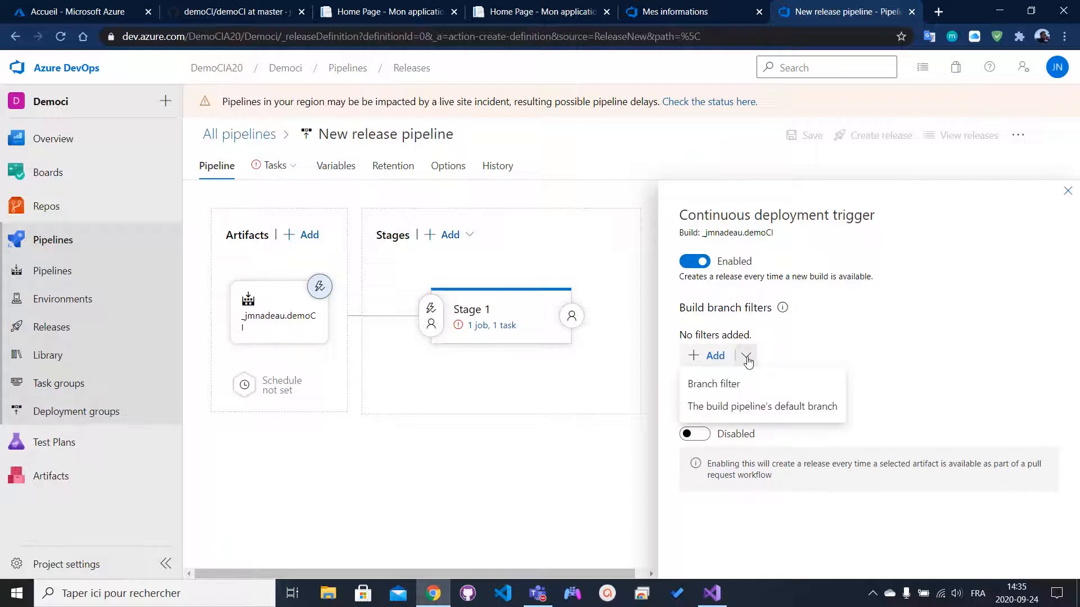
{"action": "left_click", "coordinate": [719, 391]}
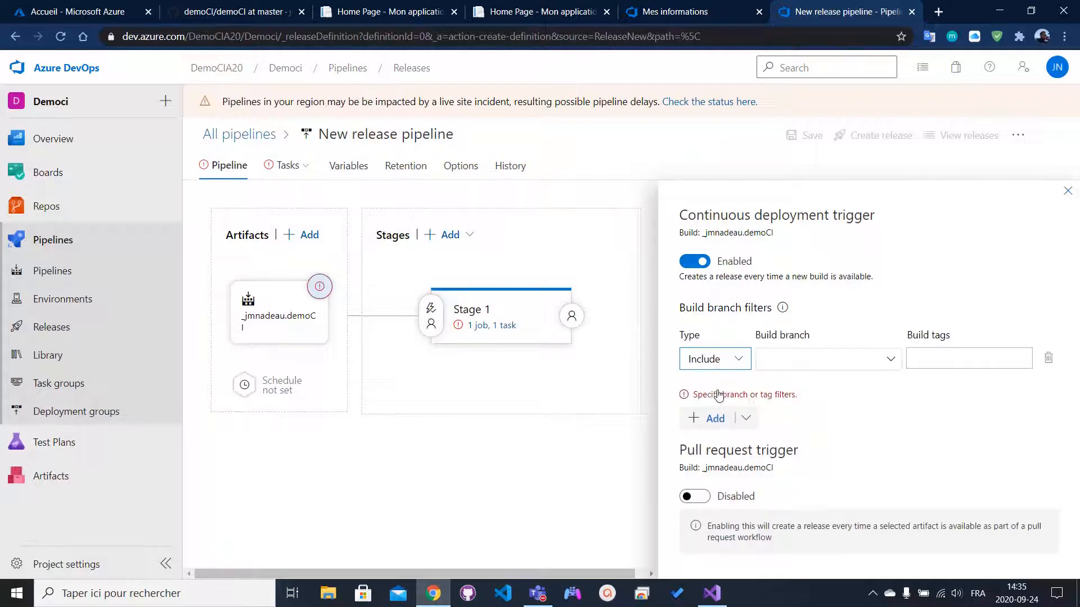
{"action": "left_click", "coordinate": [719, 361]}
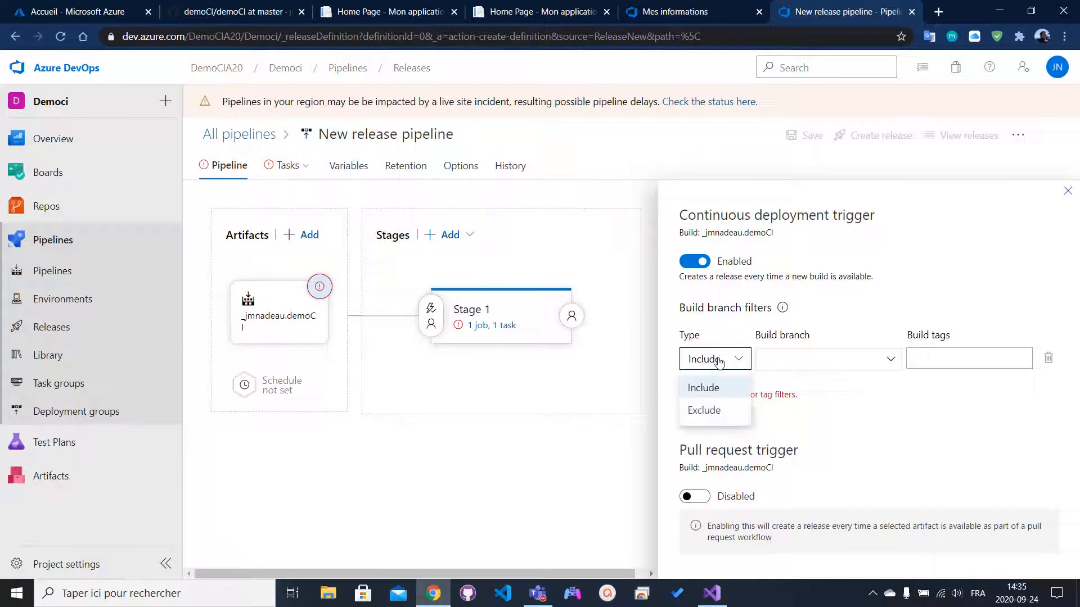
{"action": "left_click", "coordinate": [893, 359]}
{"action": "left_click", "coordinate": [826, 385]}
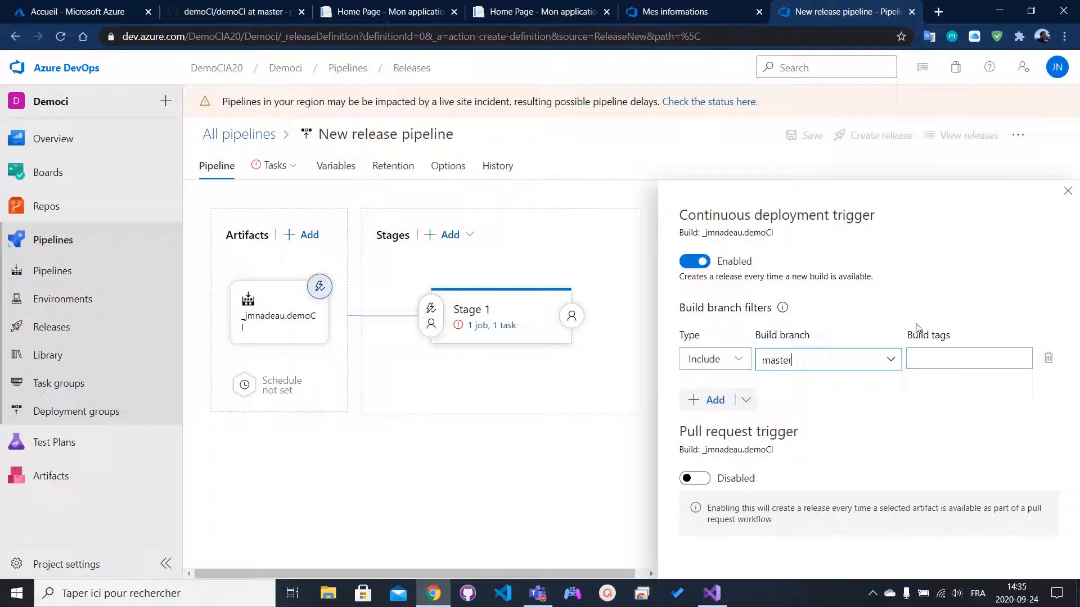
{"action": "left_click", "coordinate": [1046, 358]}
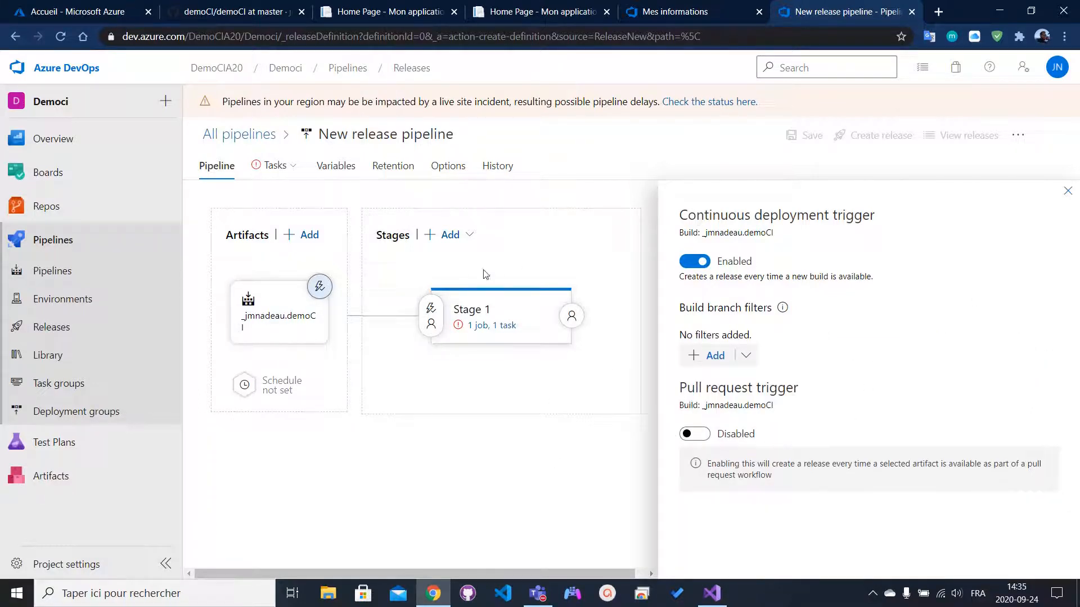
- Open Stage 1's properties
{"action": "left_click", "coordinate": [511, 312]}
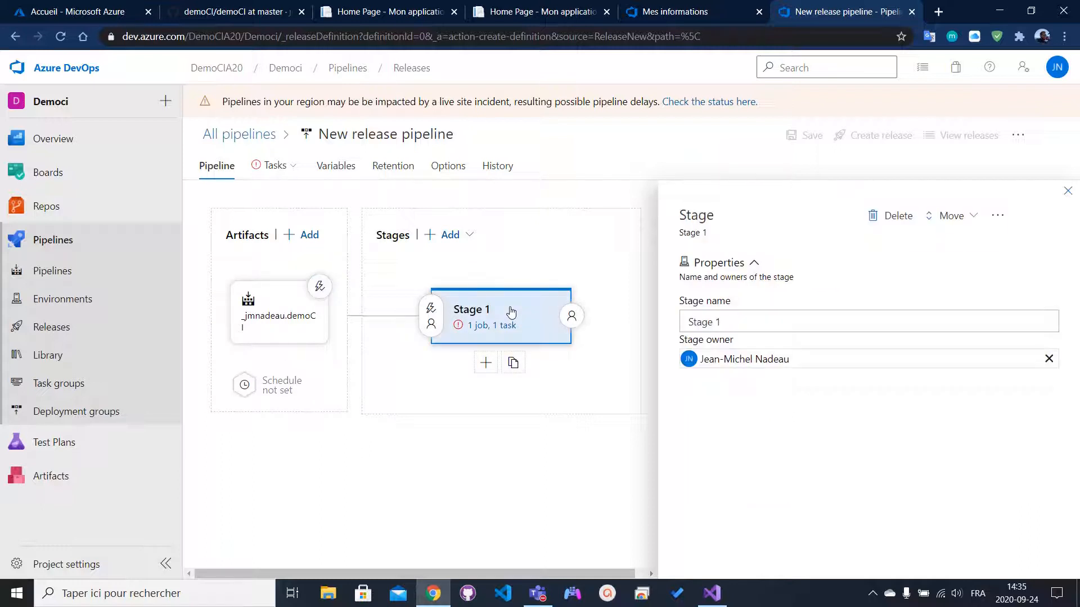
{"action": "left_click", "coordinate": [320, 287]}
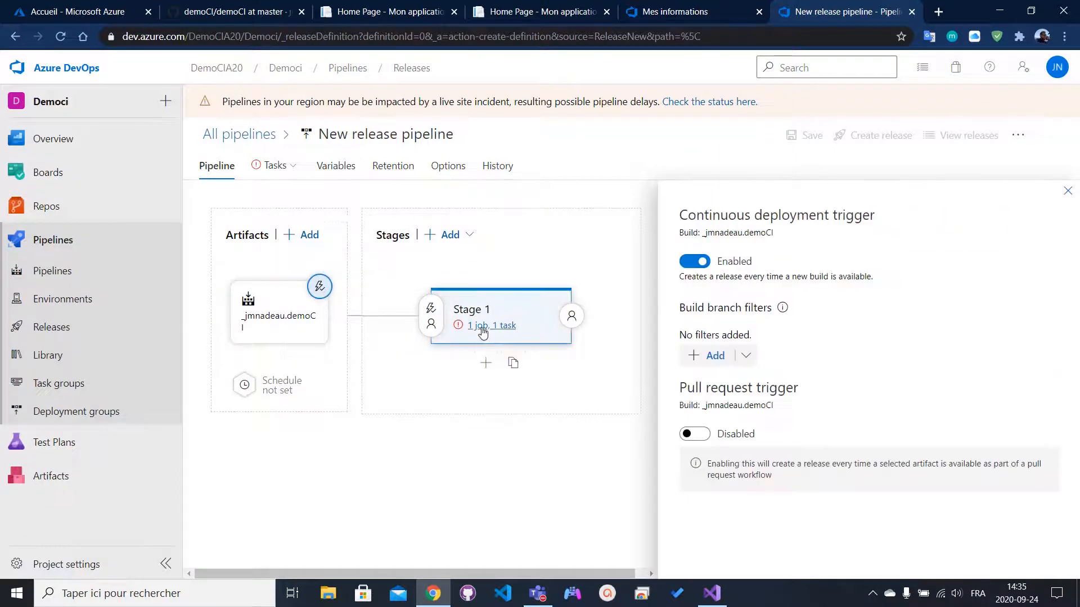
{"action": "left_click", "coordinate": [522, 318]}
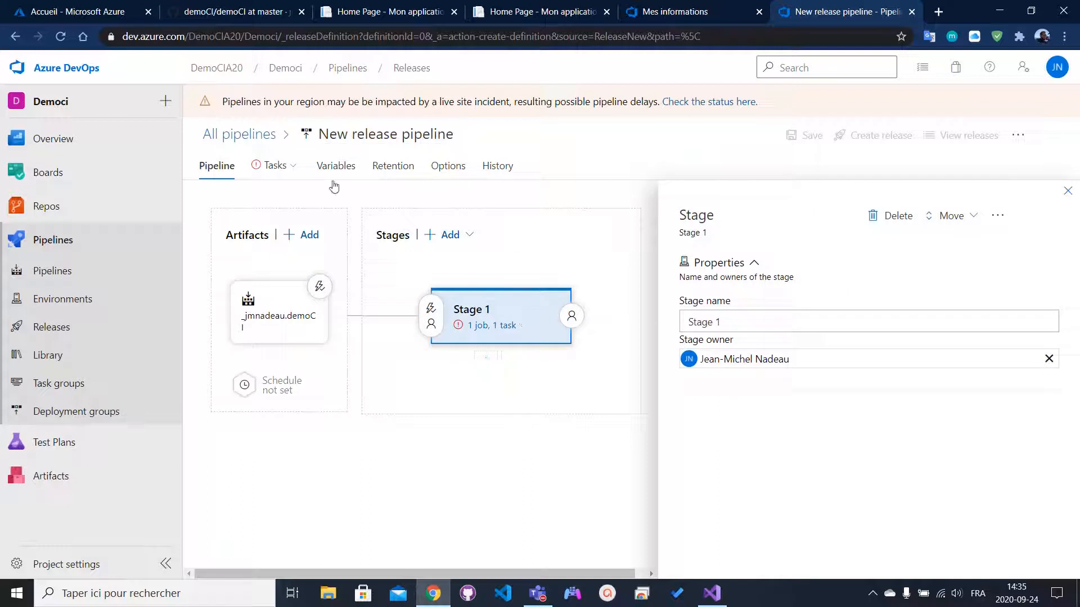
- Set Stage 1 to deploy to app service DemoCIA20 via the authorized Essai gratuit subscription
{"action": "left_click", "coordinate": [268, 168]}
{"action": "left_click", "coordinate": [479, 201]}
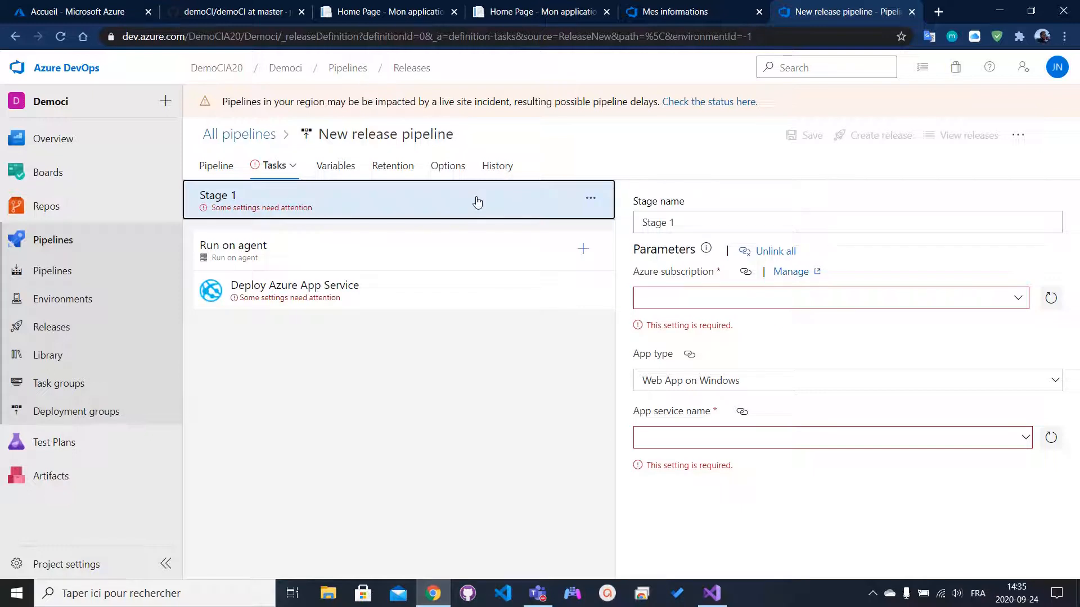
{"action": "left_click", "coordinate": [1019, 298]}
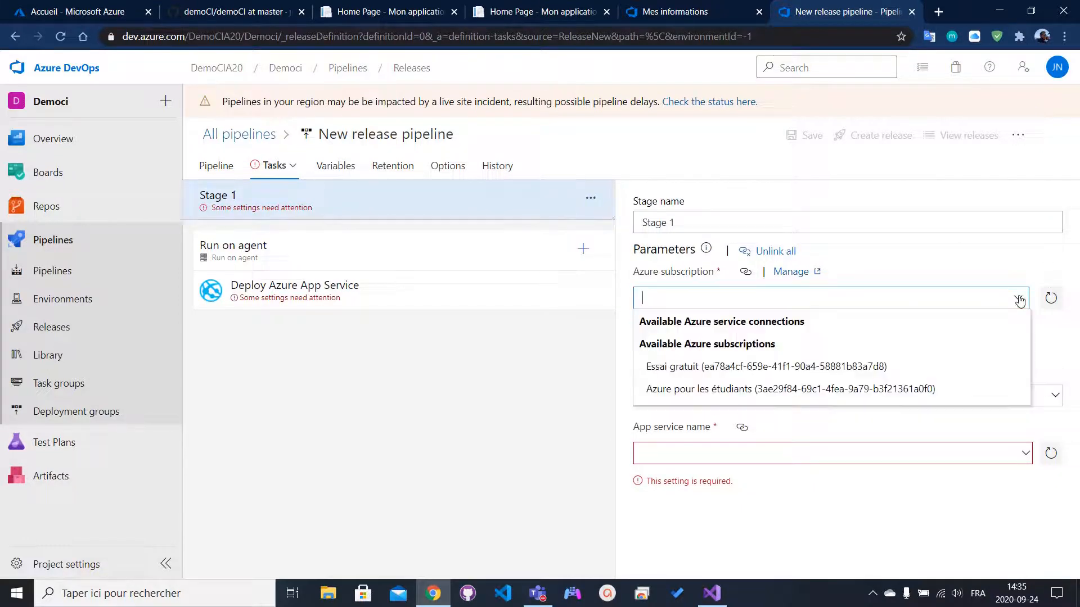
{"action": "left_click", "coordinate": [841, 374]}
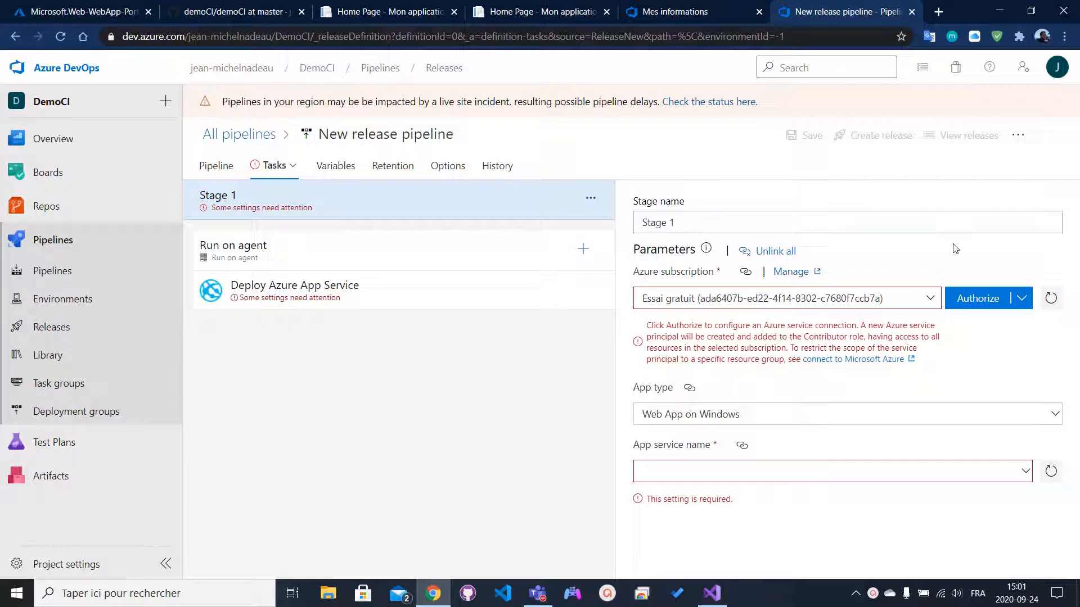
{"action": "left_click", "coordinate": [969, 298]}
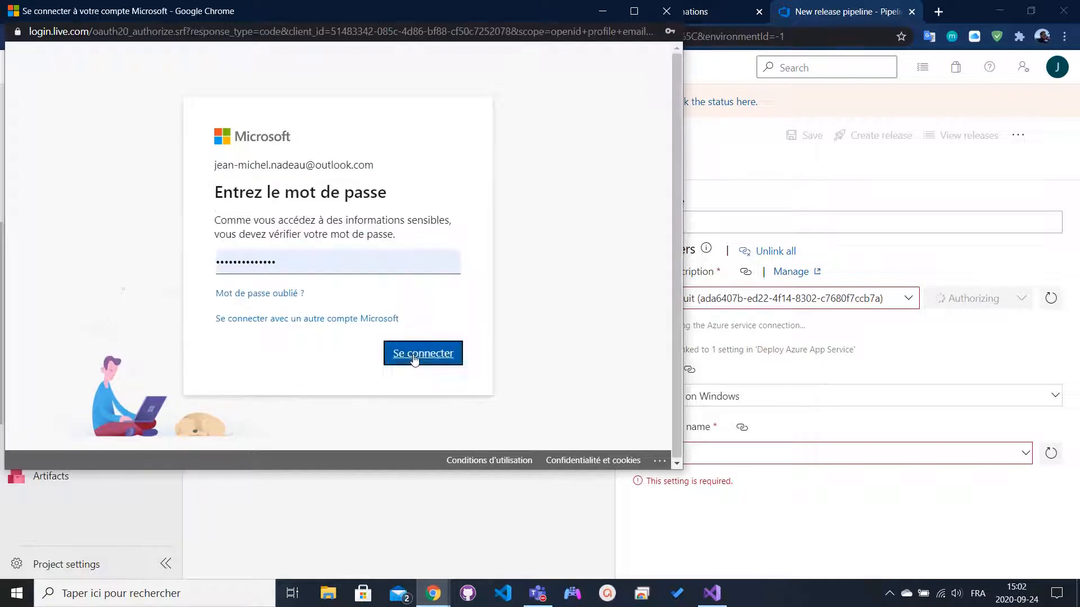
{"action": "left_click", "coordinate": [416, 353]}
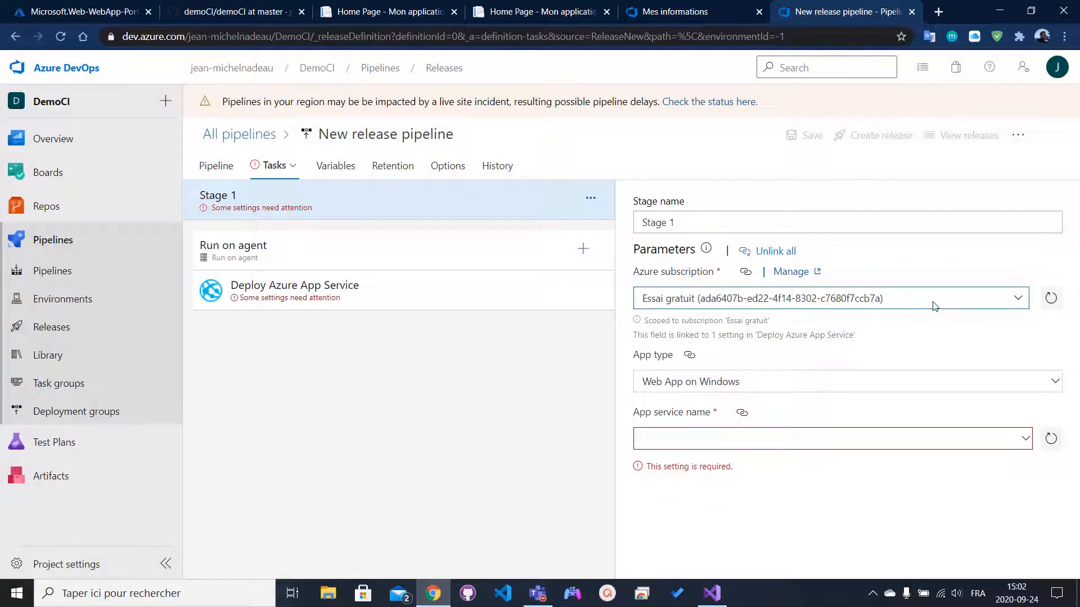
{"action": "left_click", "coordinate": [1025, 441]}
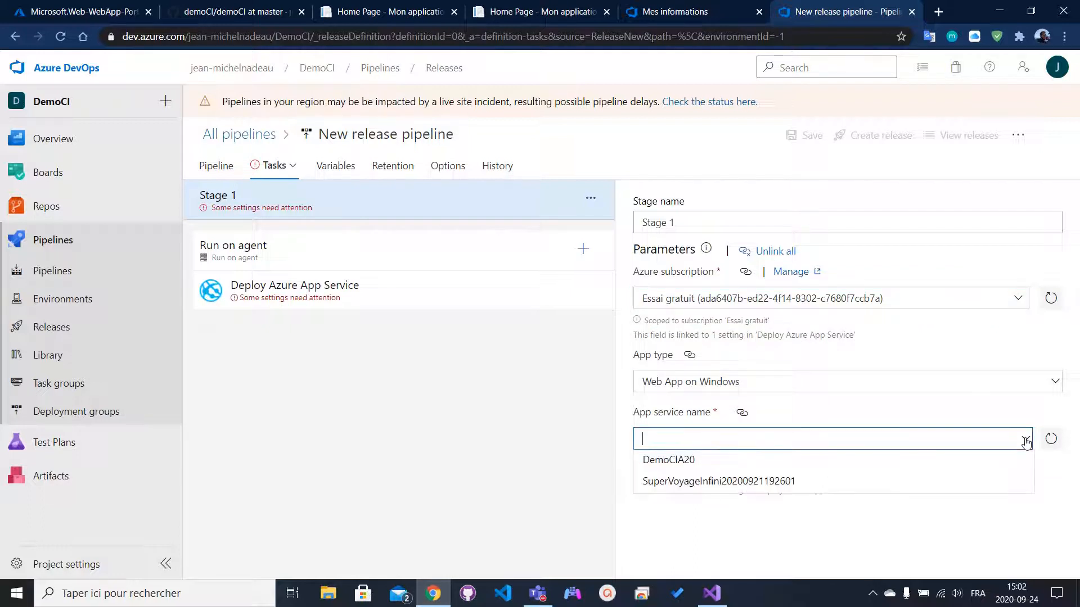
{"action": "left_click", "coordinate": [933, 466]}
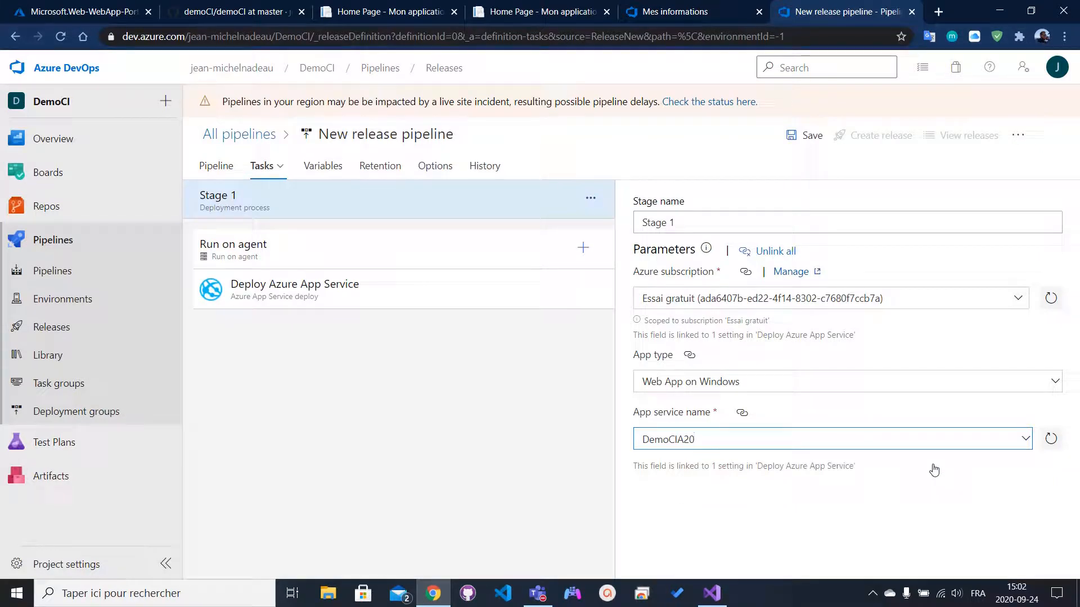
- Save the release pipeline and go to the Releases list
{"action": "left_click", "coordinate": [808, 138]}
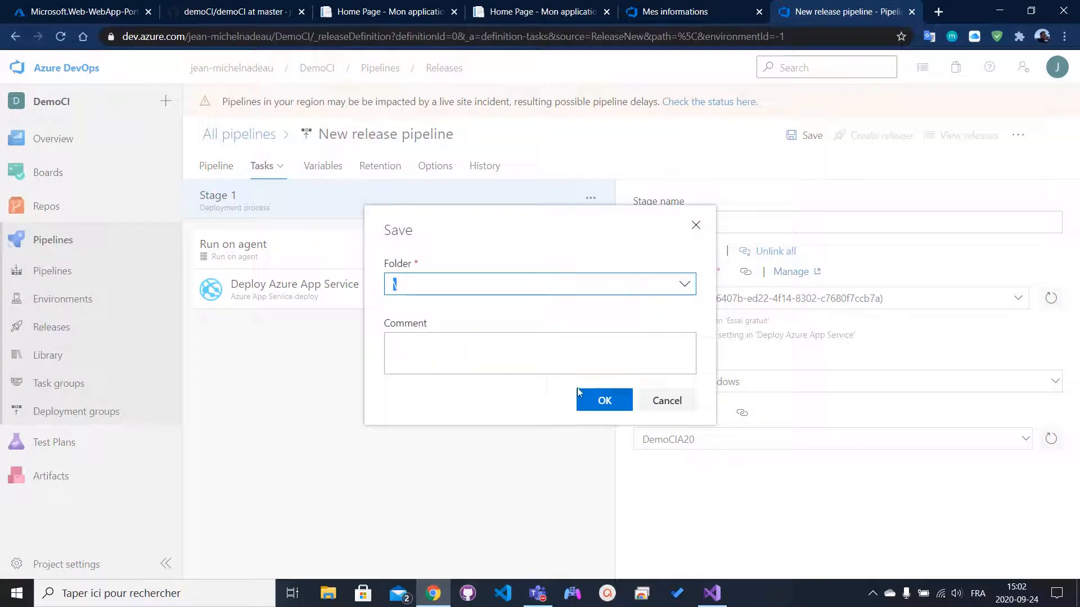
{"action": "left_click", "coordinate": [592, 405]}
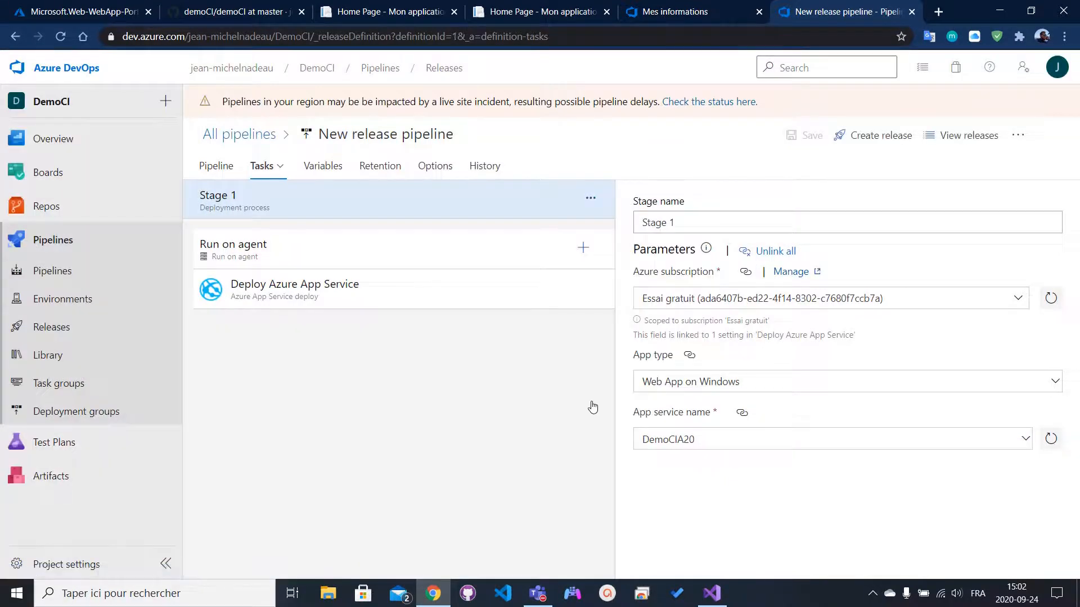
{"action": "left_click", "coordinate": [68, 336]}
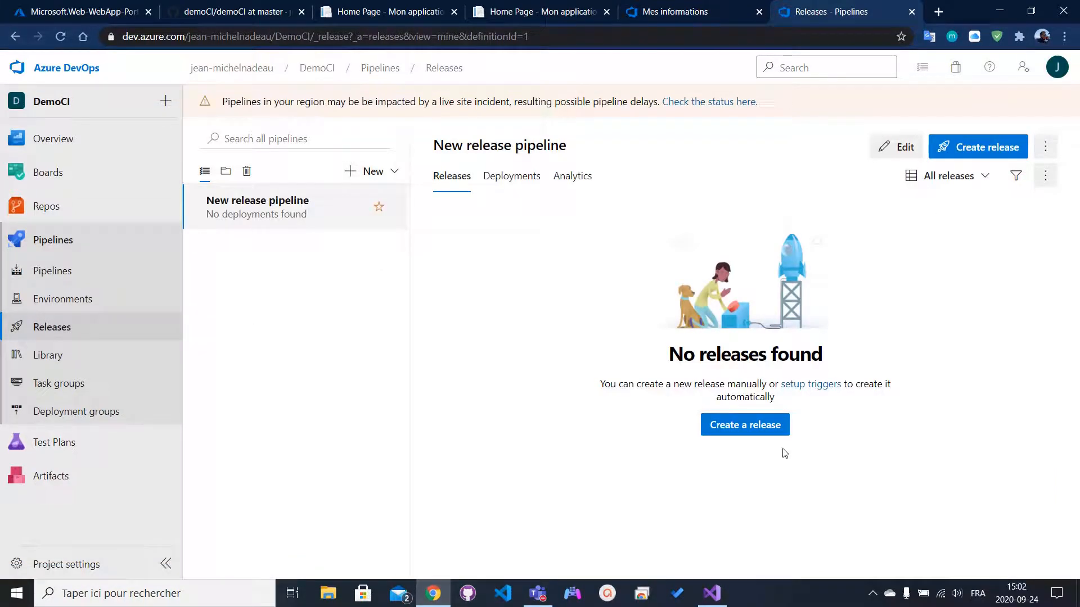
- Create Release-1, check Stage 1's successful deployment logs, and switch to Visual Studio
{"action": "left_click", "coordinate": [753, 434]}
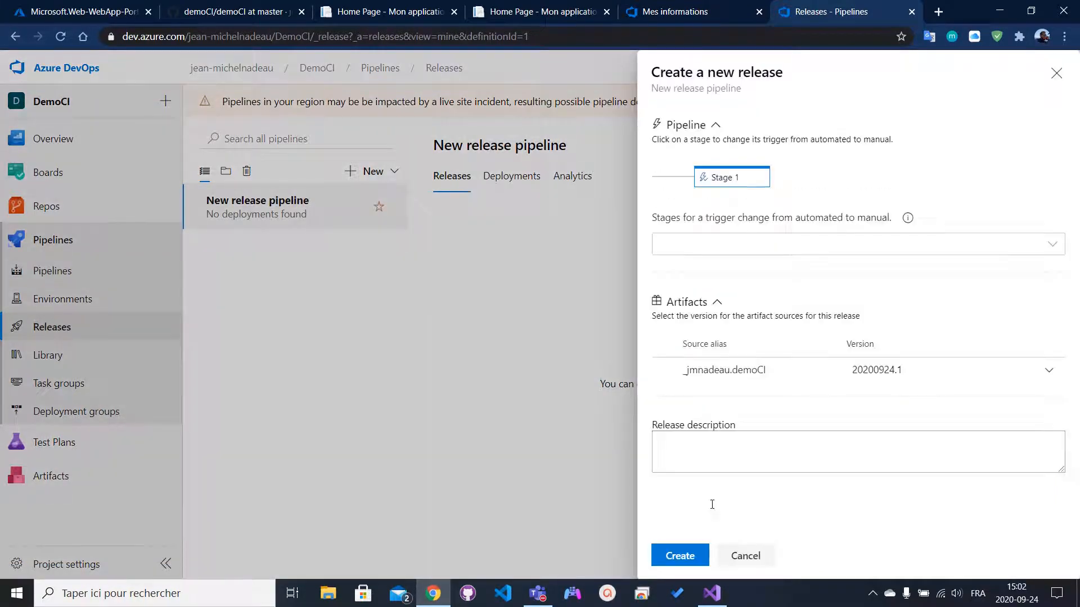
{"action": "left_click", "coordinate": [681, 556]}
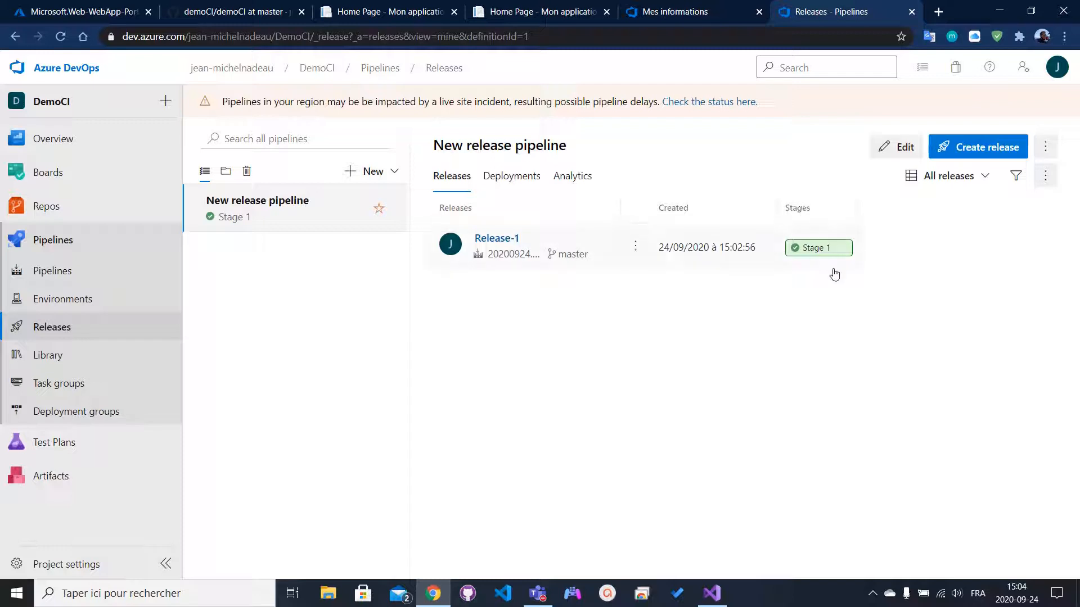
{"action": "left_click", "coordinate": [808, 251]}
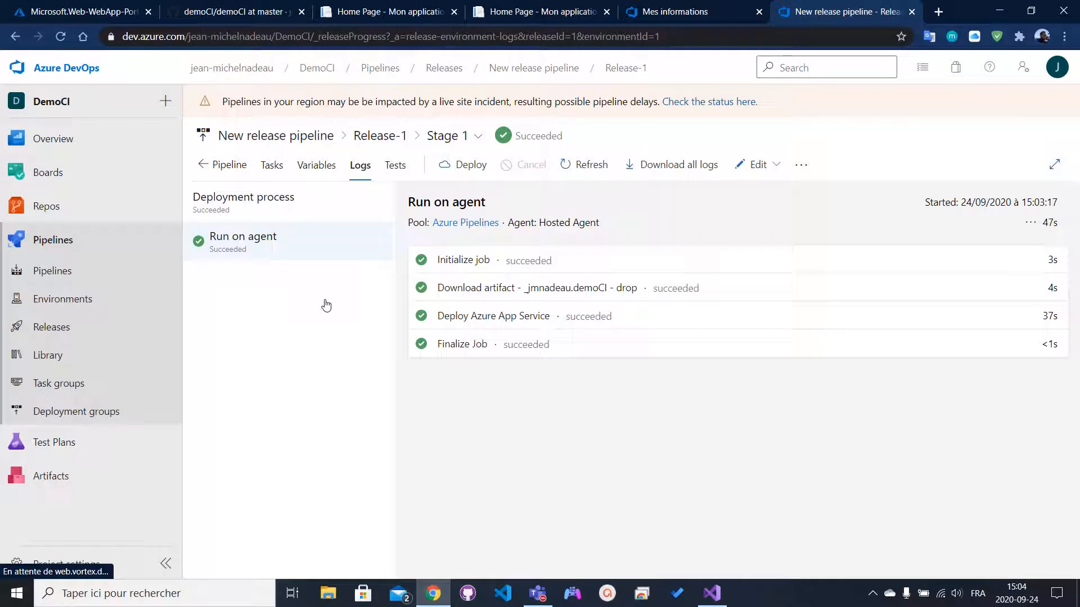
{"action": "key", "text": "alt+Tab"}
{"action": "key", "text": "alt+Tab"}
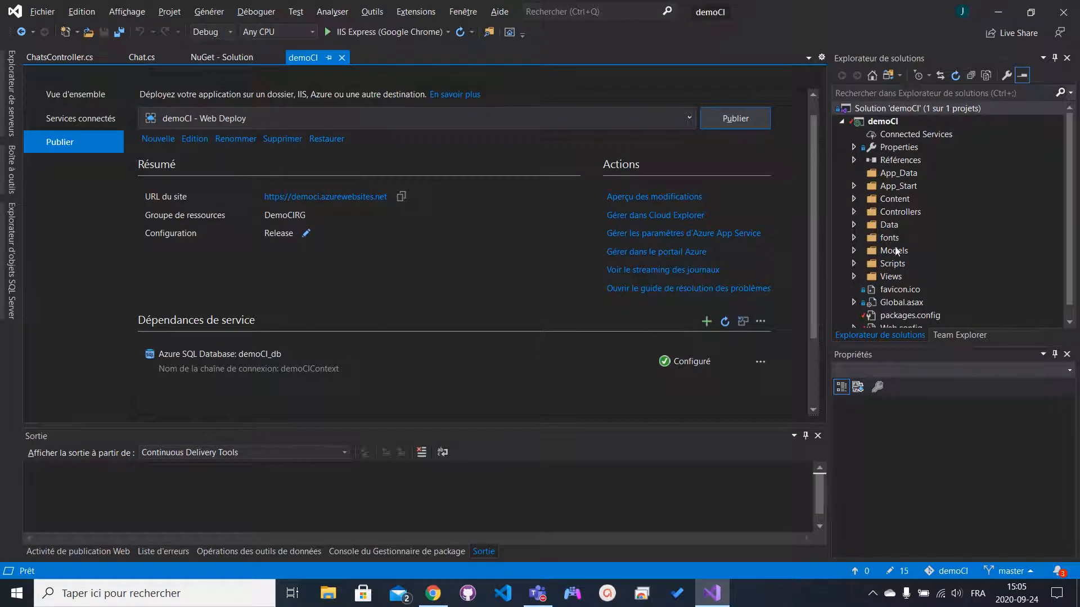
- Open Views/Home/Index.cshtml from Solution Explorer
{"action": "double_click", "coordinate": [896, 211]}
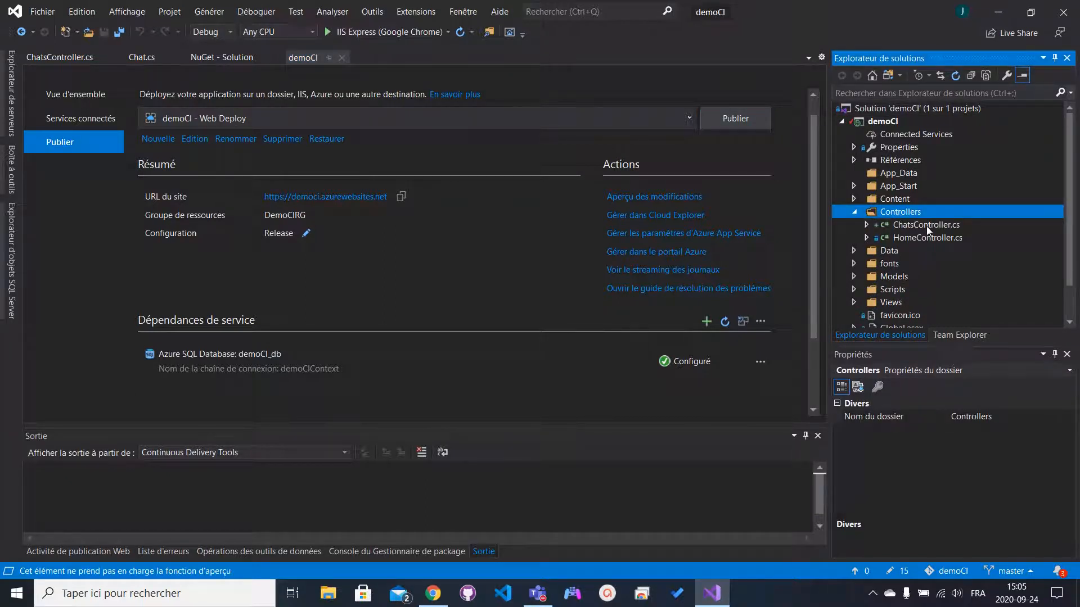
{"action": "double_click", "coordinate": [883, 303]}
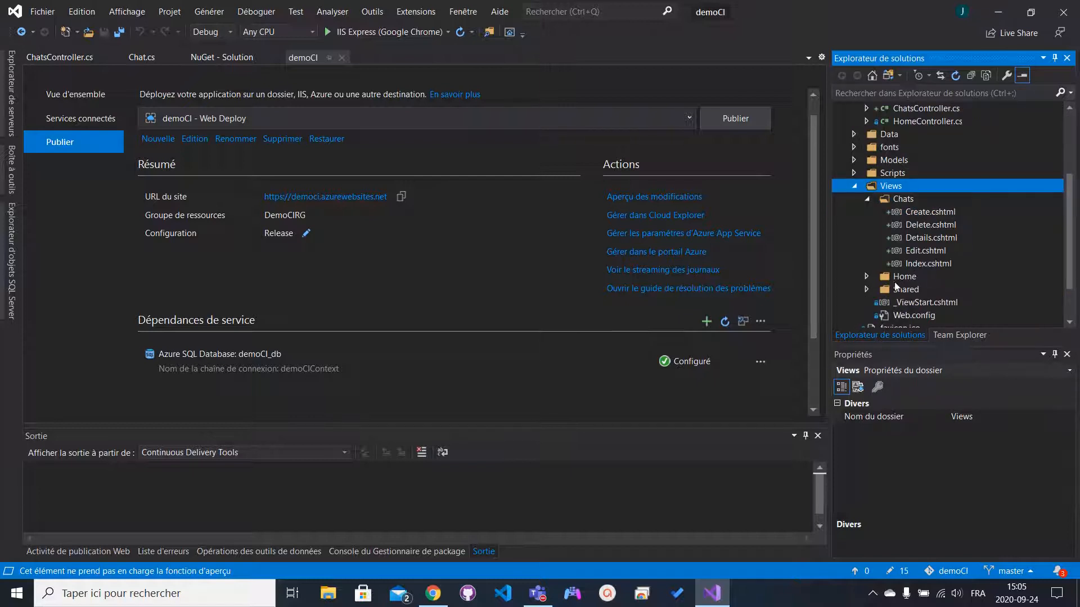
{"action": "double_click", "coordinate": [897, 288]}
{"action": "double_click", "coordinate": [899, 277]}
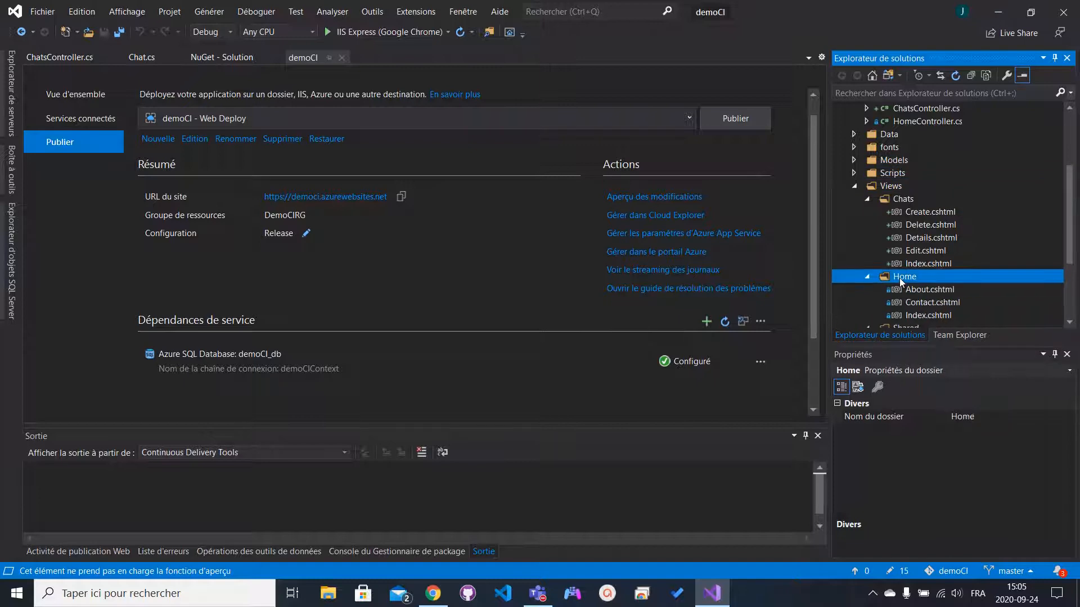
{"action": "double_click", "coordinate": [924, 318]}
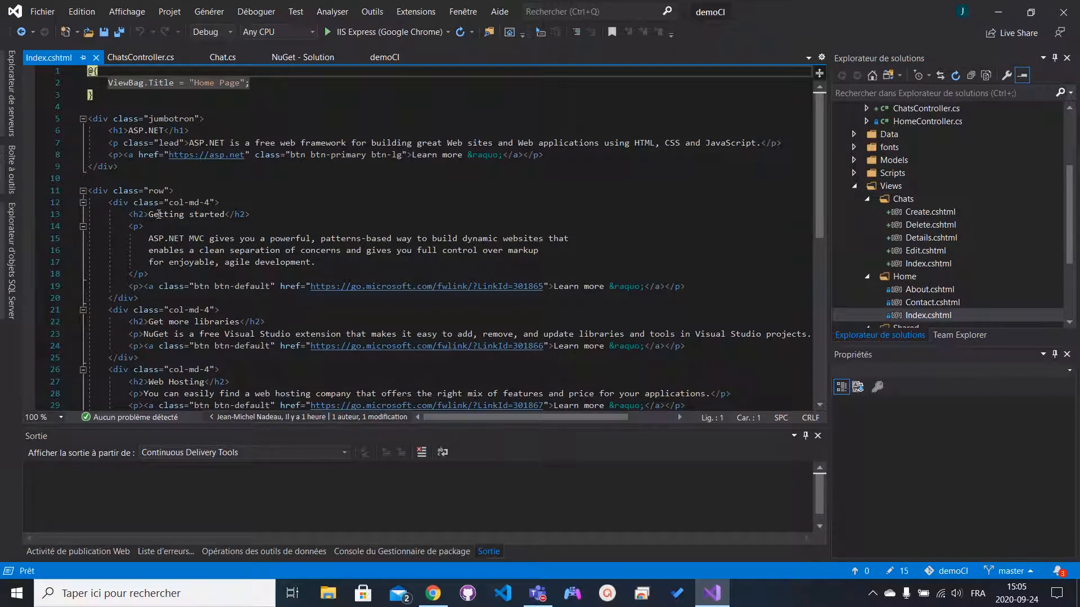
- Replace 'Getting started' with 'WOW SUPER INCROYABLE ÇA MARCHE JE N'Y CROYAIS PLUS' and save
{"action": "left_click_drag", "start_coordinate": [148, 217], "coordinate": [225, 218]}
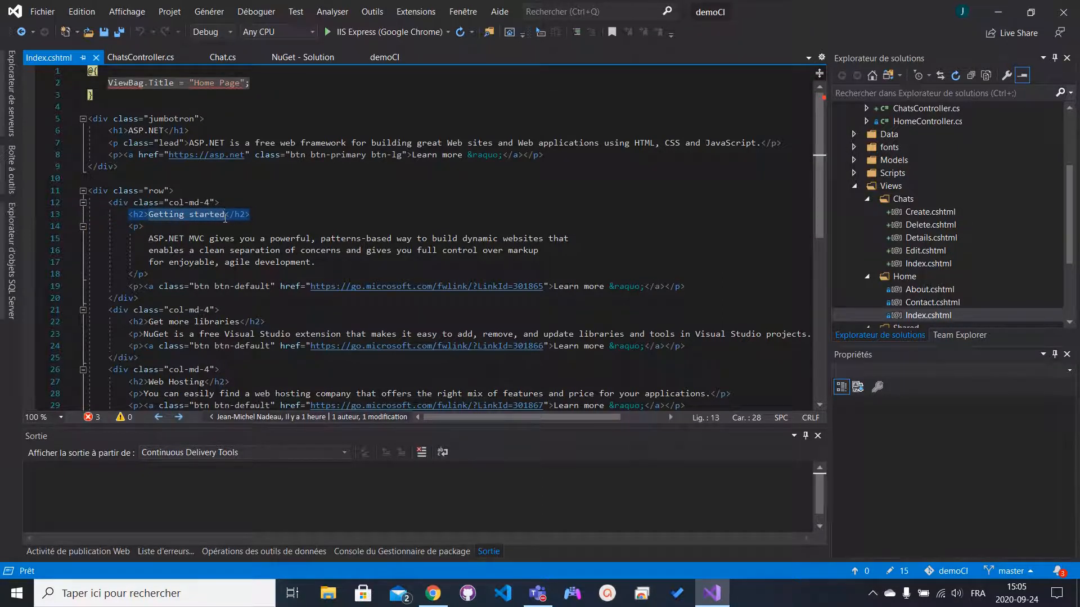
{"action": "type", "text": "WOW SUPER "}
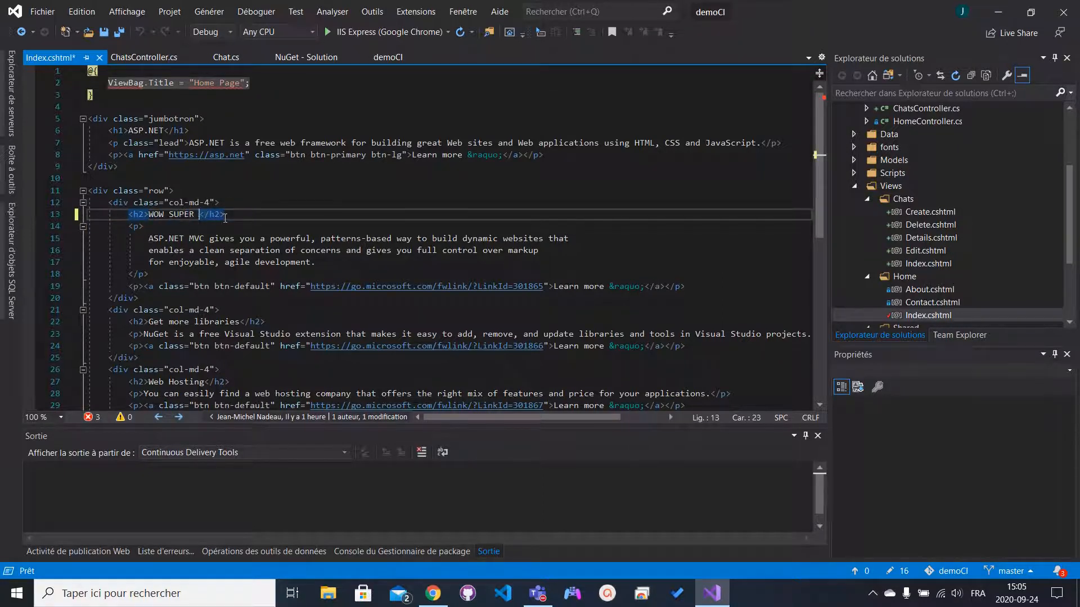
{"action": "type", "text": "INCROYABLE "}
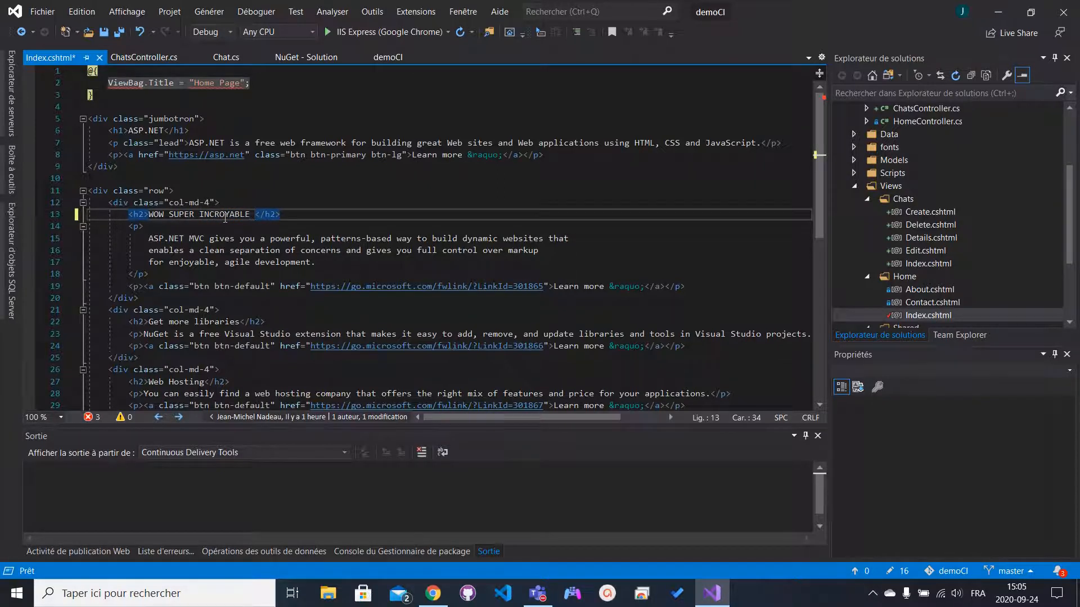
{"action": "type", "text": "ÇA "}
{"action": "type", "text": "MARCHE "}
{"action": "type", "text": "JE N'Y CR"}
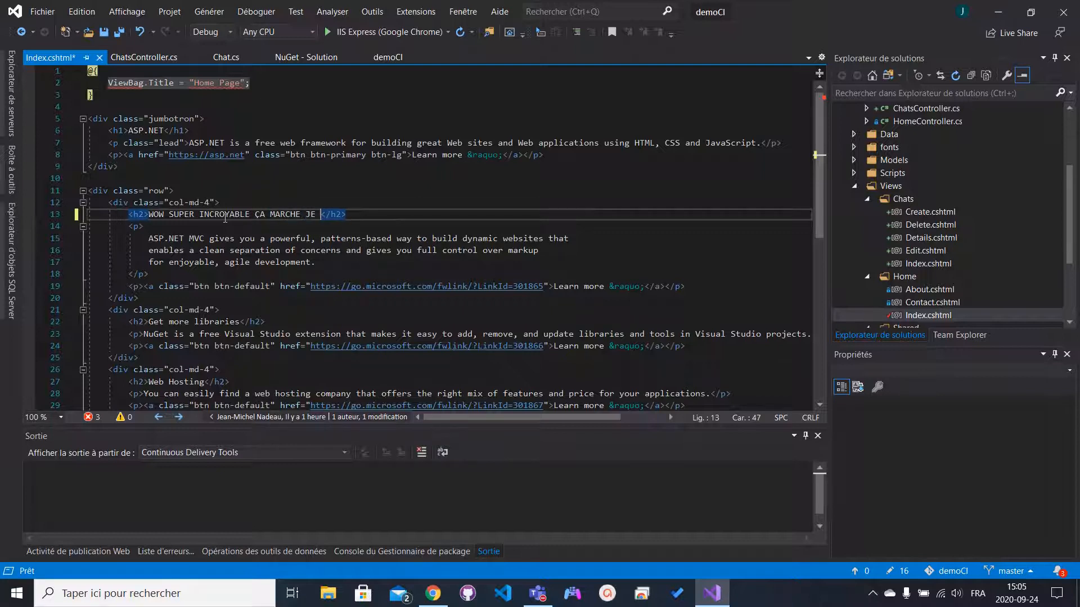
{"action": "type", "text": "OYAIS PLUS"}
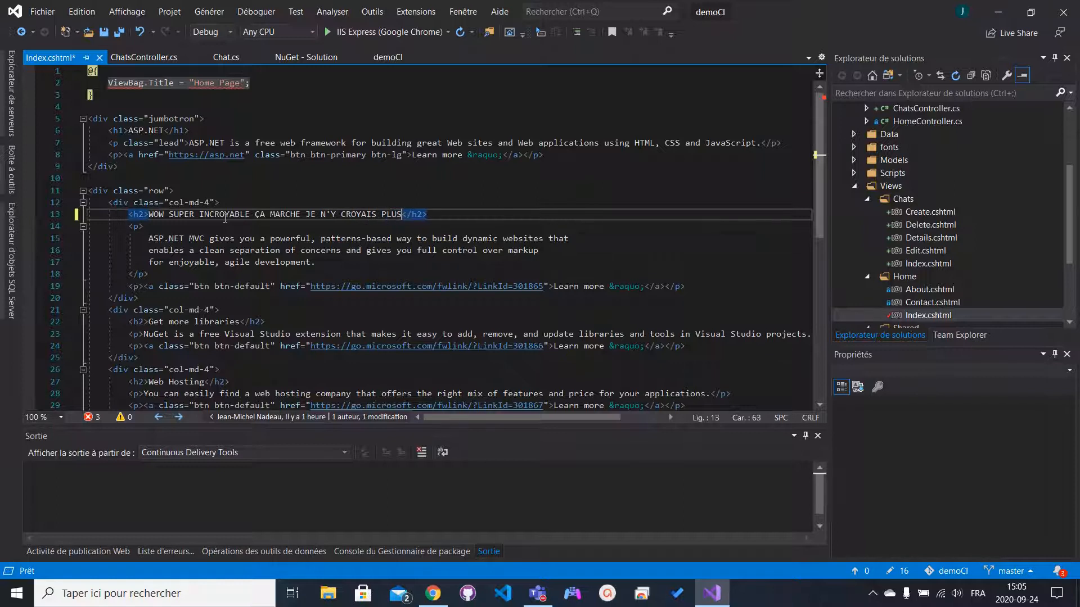
{"action": "key", "text": "ctrl+s"}
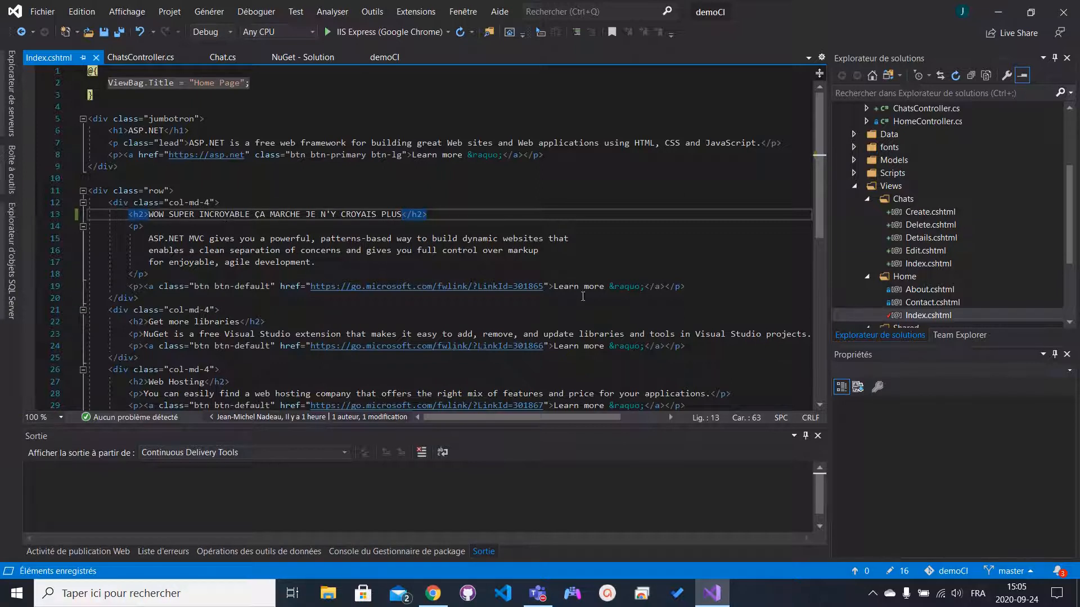
- Commit all pending changes with the message 'Test DemoCI'
{"action": "left_click", "coordinate": [956, 335]}
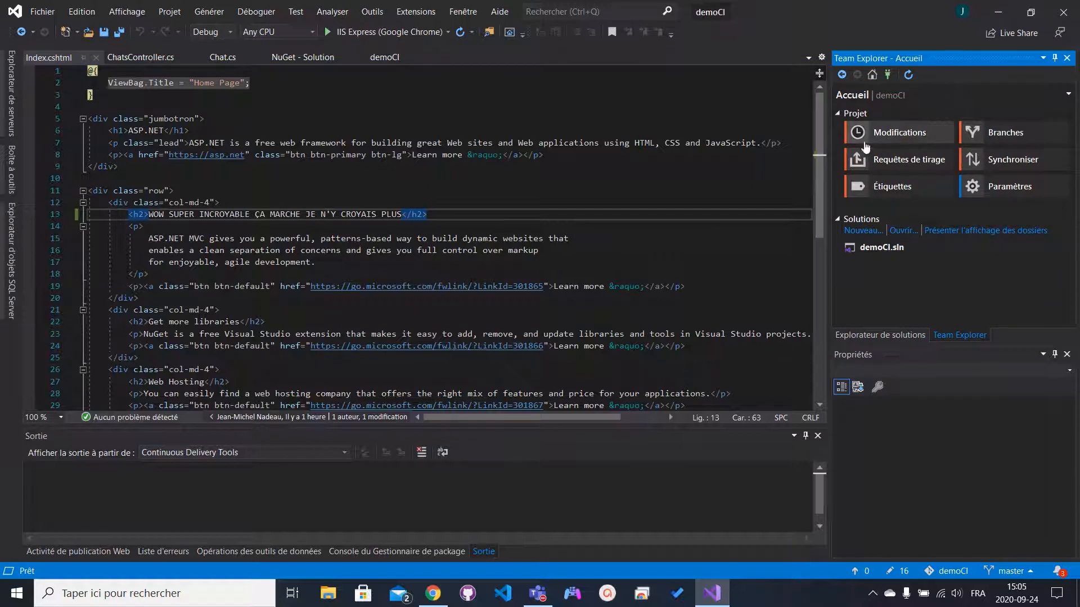
{"action": "left_click", "coordinate": [905, 135]}
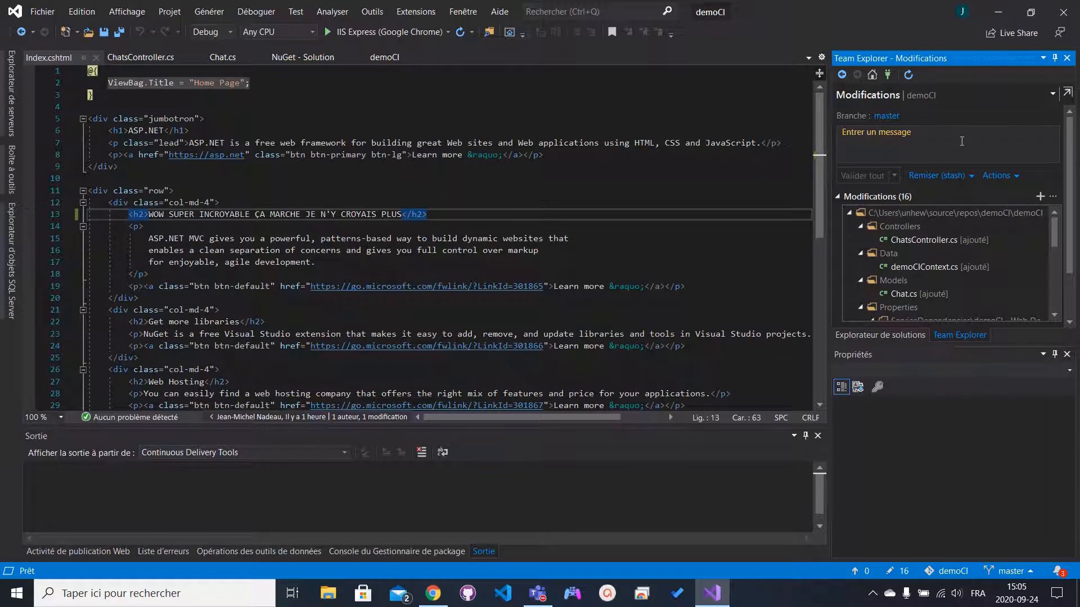
{"action": "left_click", "coordinate": [961, 141]}
{"action": "type", "text": "Tes"}
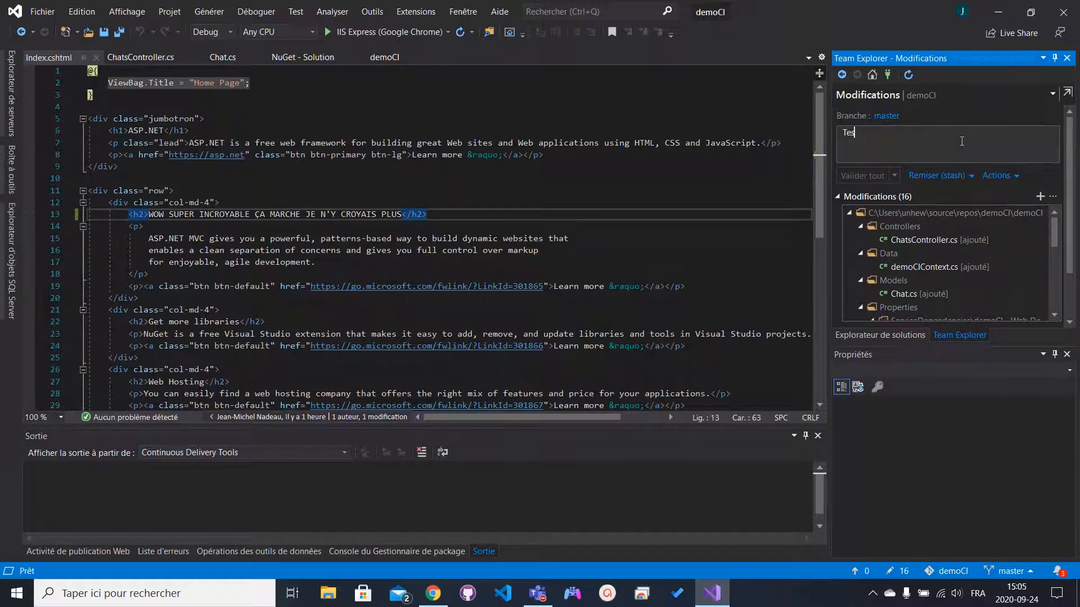
{"action": "type", "text": "t Dem"}
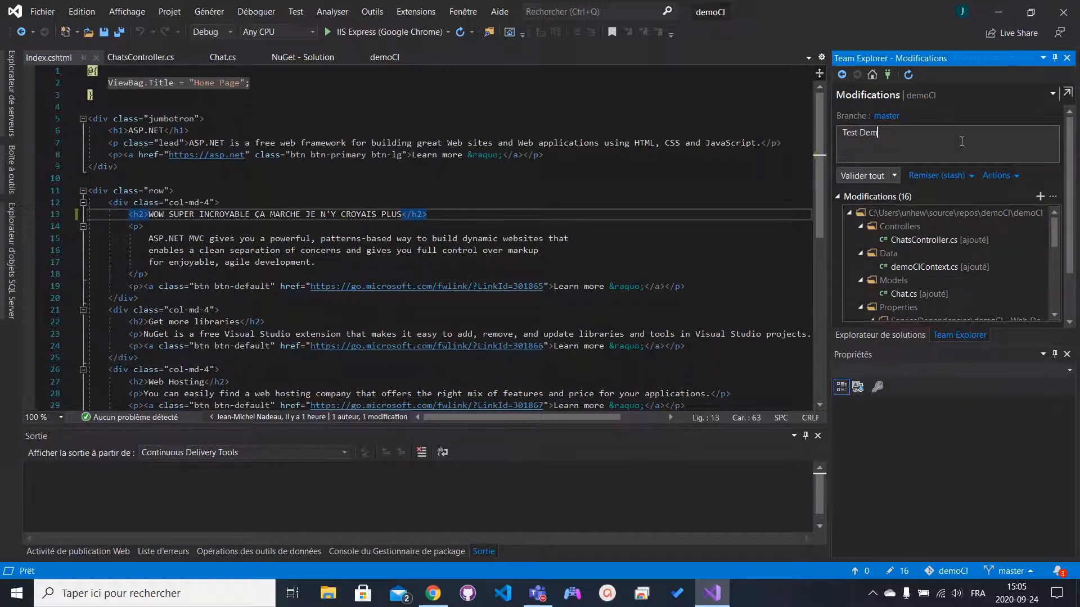
{"action": "type", "text": "oCI"}
{"action": "left_click", "coordinate": [859, 179]}
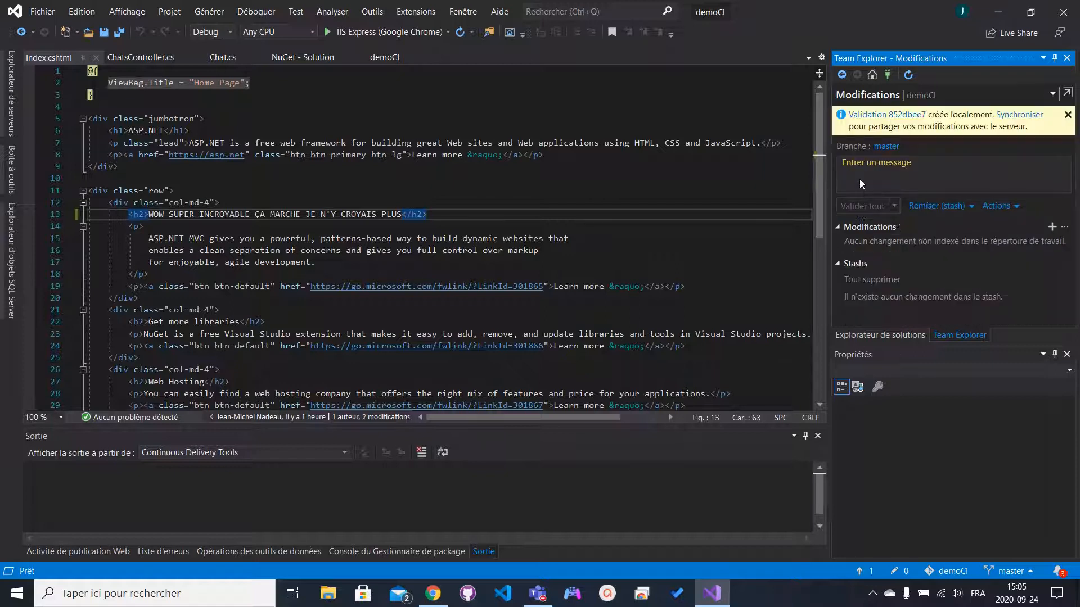
- Push the 'Test DemoCI' commit to the remote master branch, then return to the browser
{"action": "left_click", "coordinate": [1016, 116]}
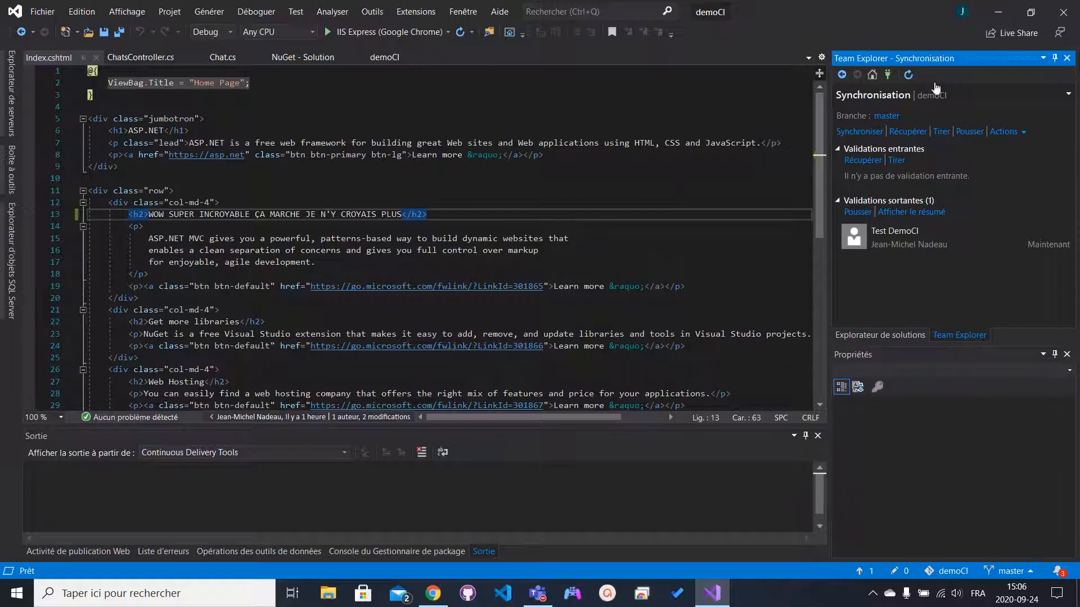
{"action": "left_click", "coordinate": [860, 131]}
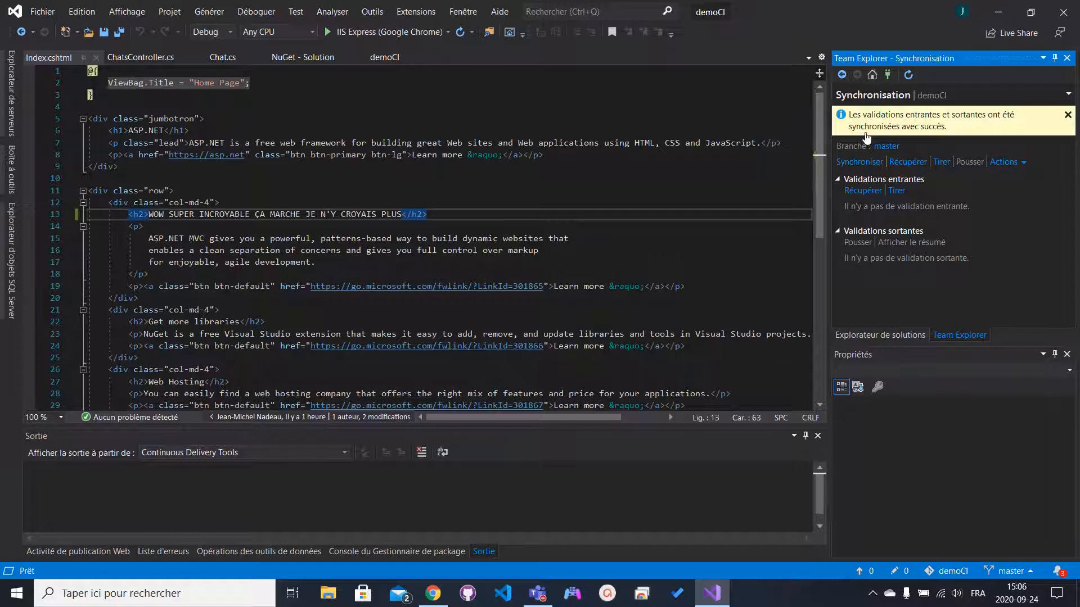
{"action": "key", "text": "alt+Tab"}
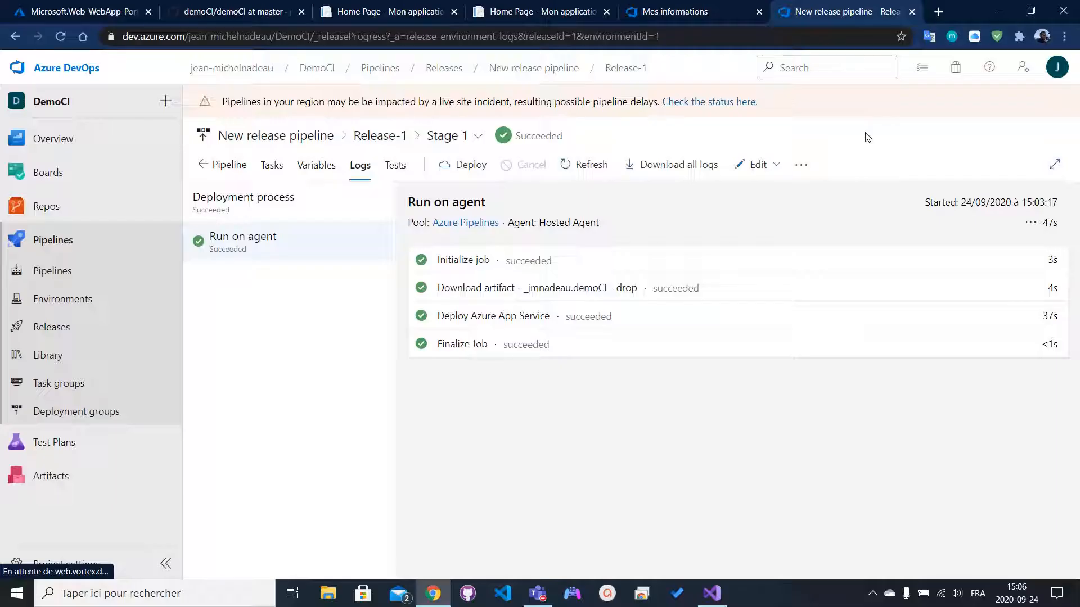
- Open run #20200924.2 of the jmnadeau.demoCI pipeline and check its Job logs succeeded
{"action": "left_click", "coordinate": [109, 275]}
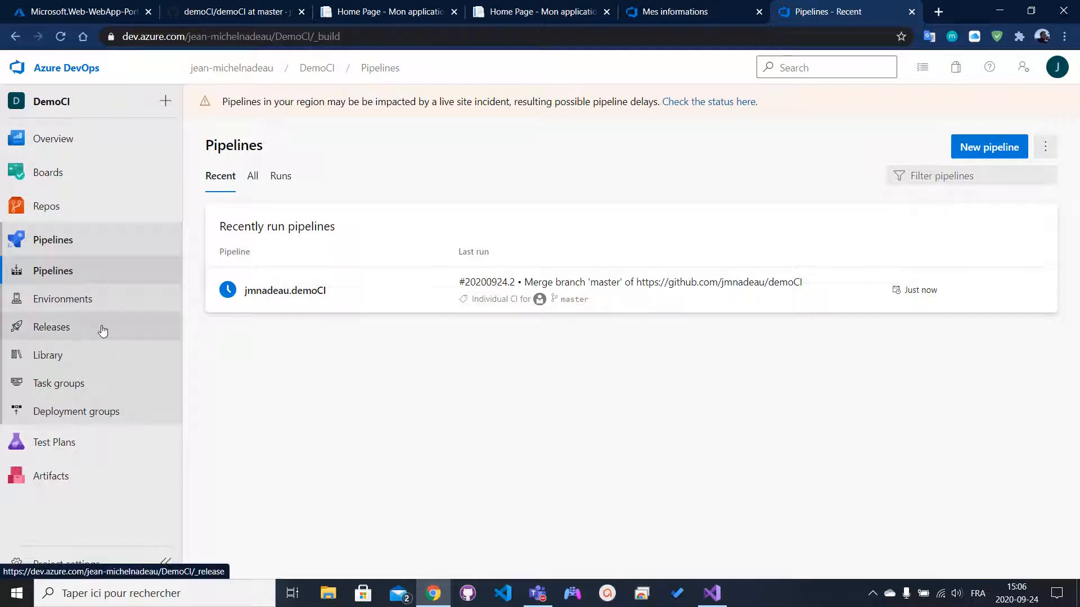
{"action": "left_click", "coordinate": [101, 331]}
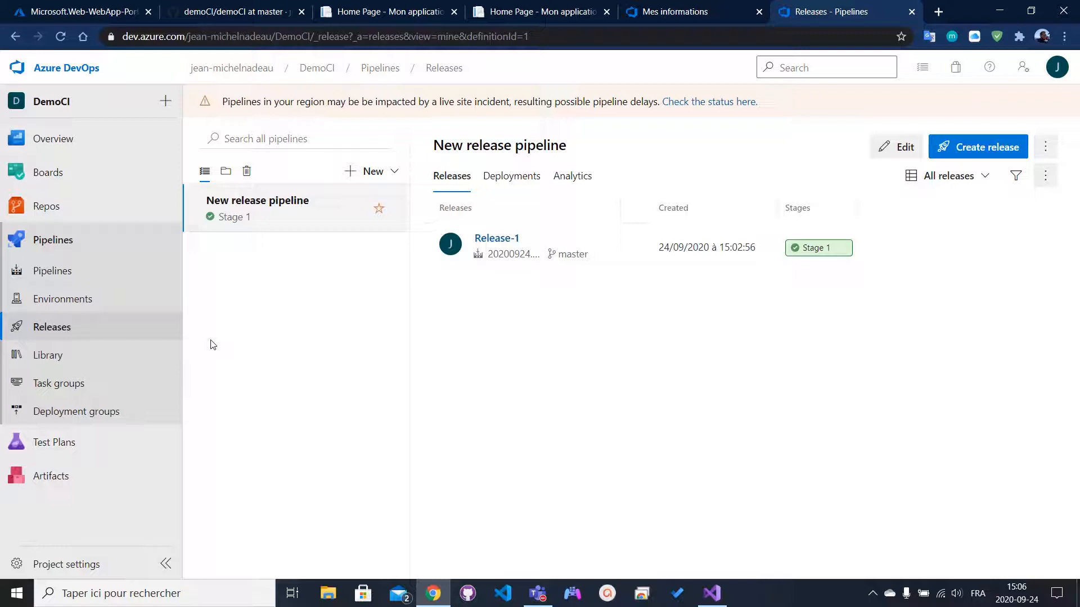
{"action": "left_click", "coordinate": [111, 272]}
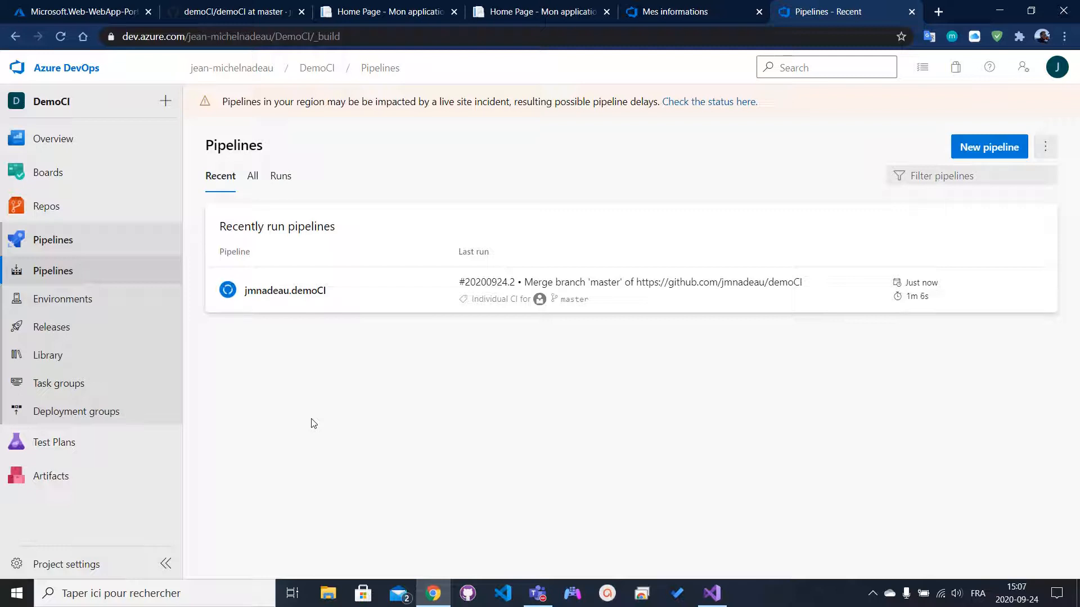
{"action": "left_click", "coordinate": [267, 293]}
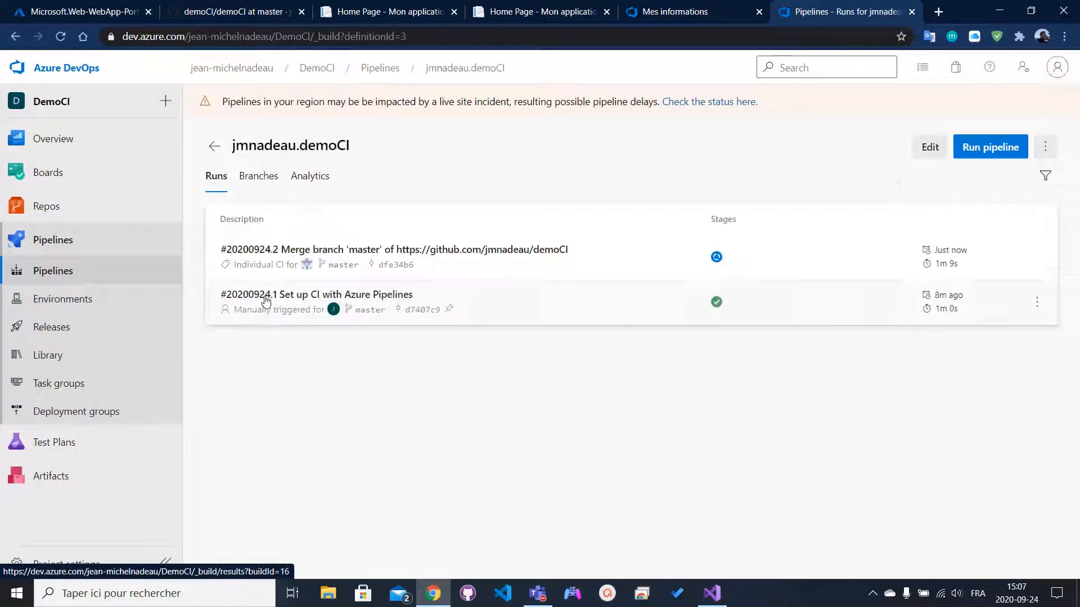
{"action": "left_click", "coordinate": [441, 264]}
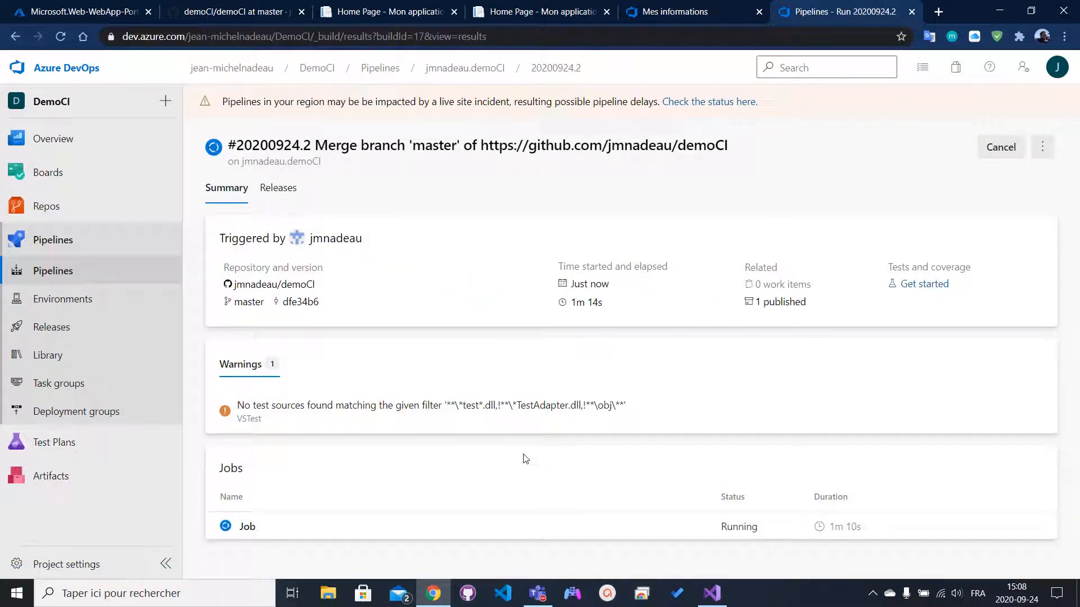
{"action": "left_click", "coordinate": [247, 528]}
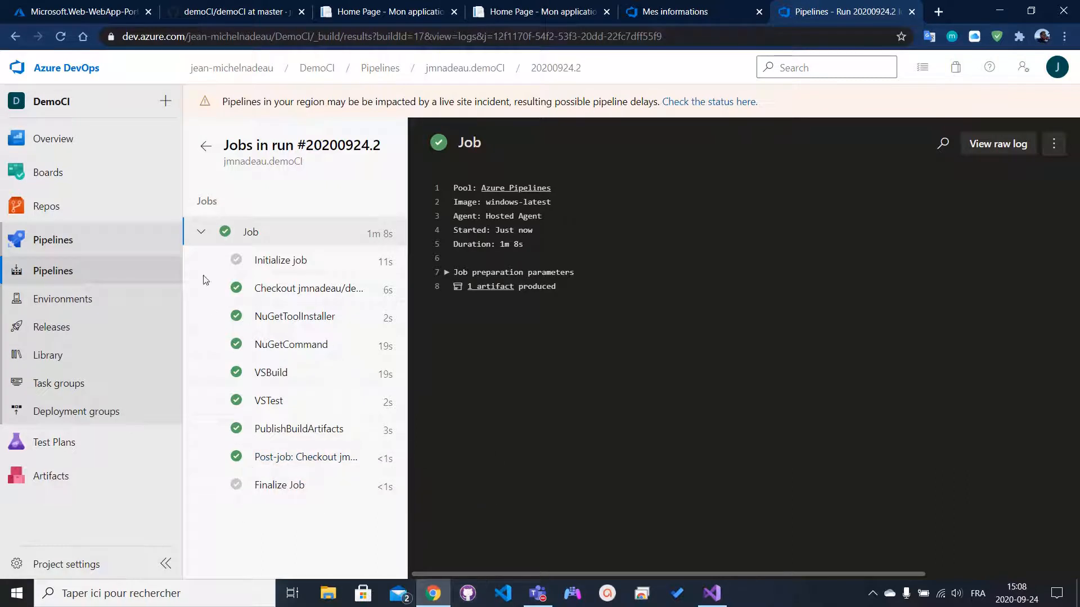
{"action": "left_click", "coordinate": [205, 146]}
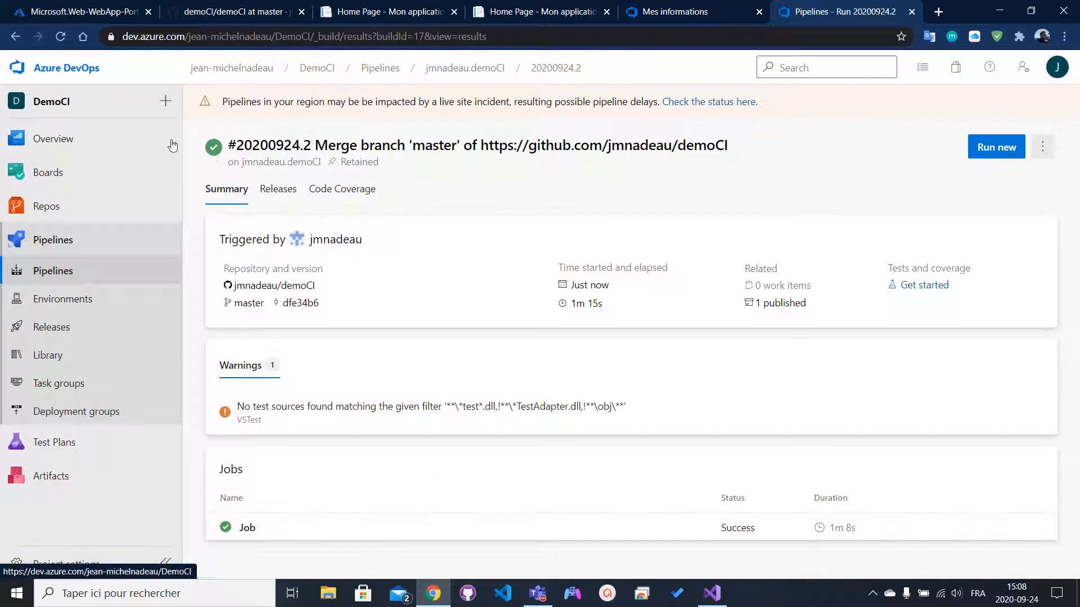
- Check Release-2 Stage 1's Azure App Service deploy log and open the democia20.azurewebsites.net app URL
{"action": "left_click", "coordinate": [61, 335]}
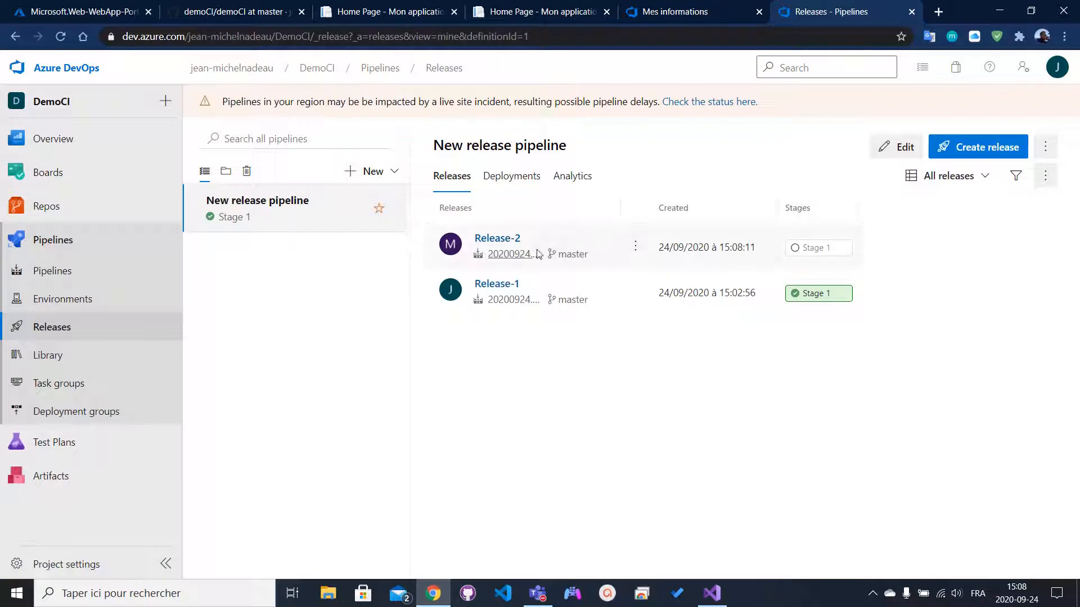
{"action": "left_click", "coordinate": [825, 247]}
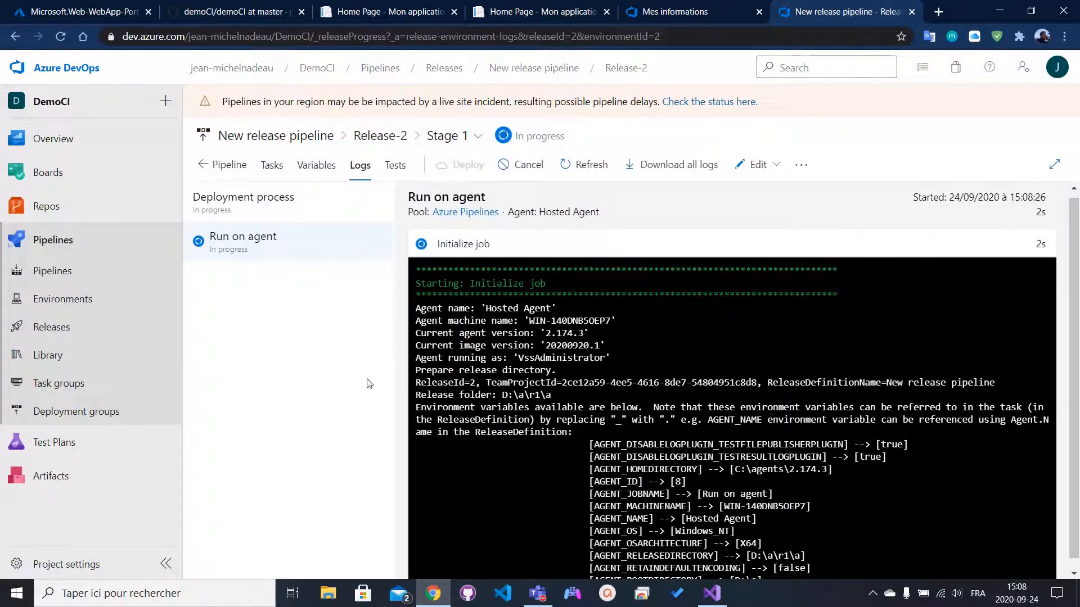
{"action": "left_click", "coordinate": [331, 255]}
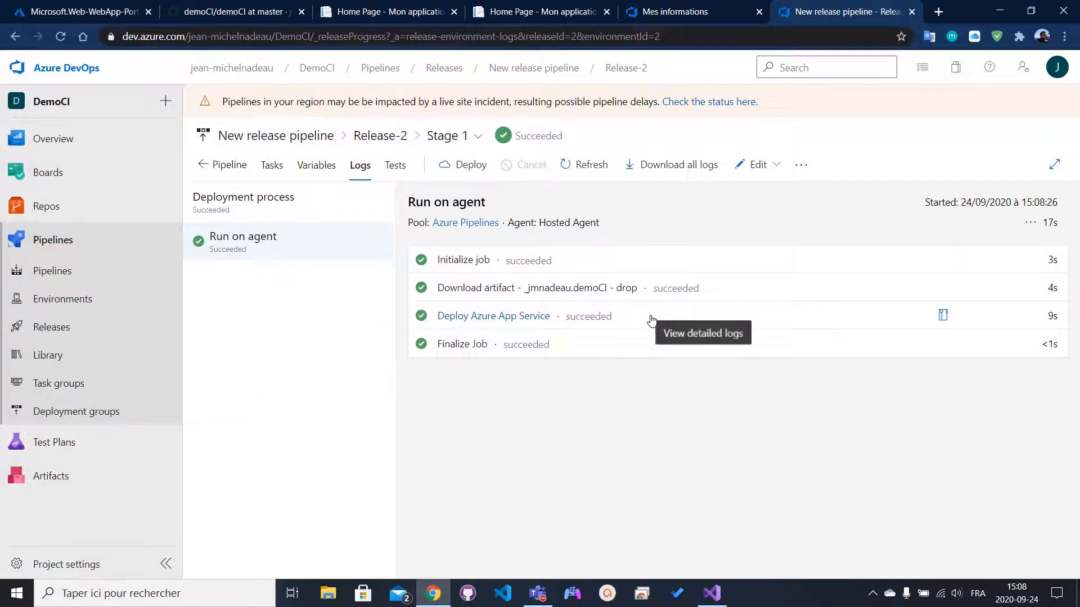
{"action": "left_click", "coordinate": [651, 317]}
{"action": "scroll", "coordinate": [646, 377], "scroll_direction": "down", "scroll_amount": 7}
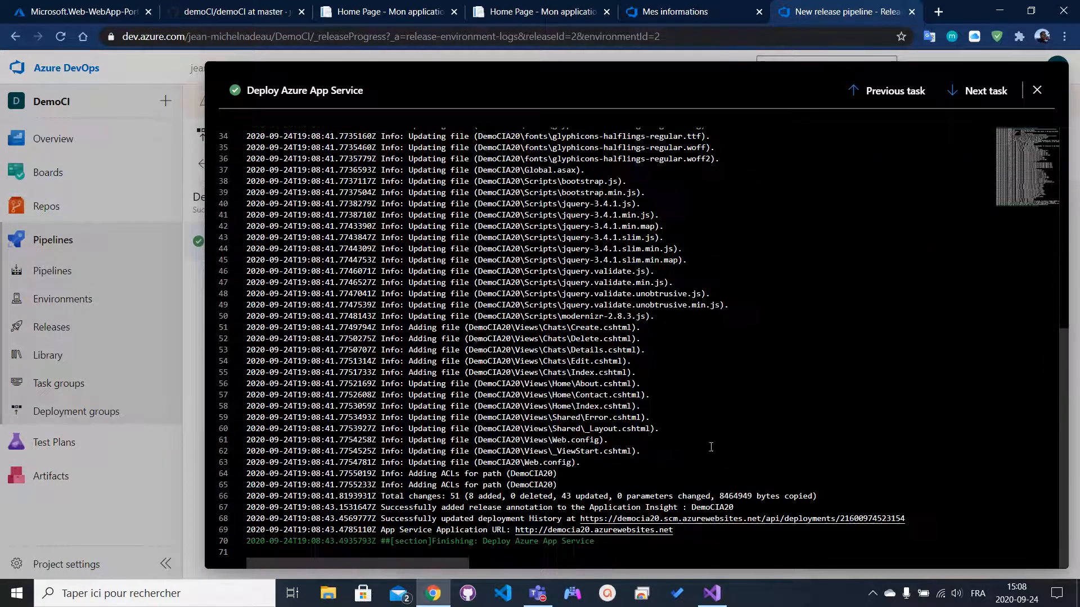
{"action": "left_click", "coordinate": [632, 531], "text": "ctrl"}
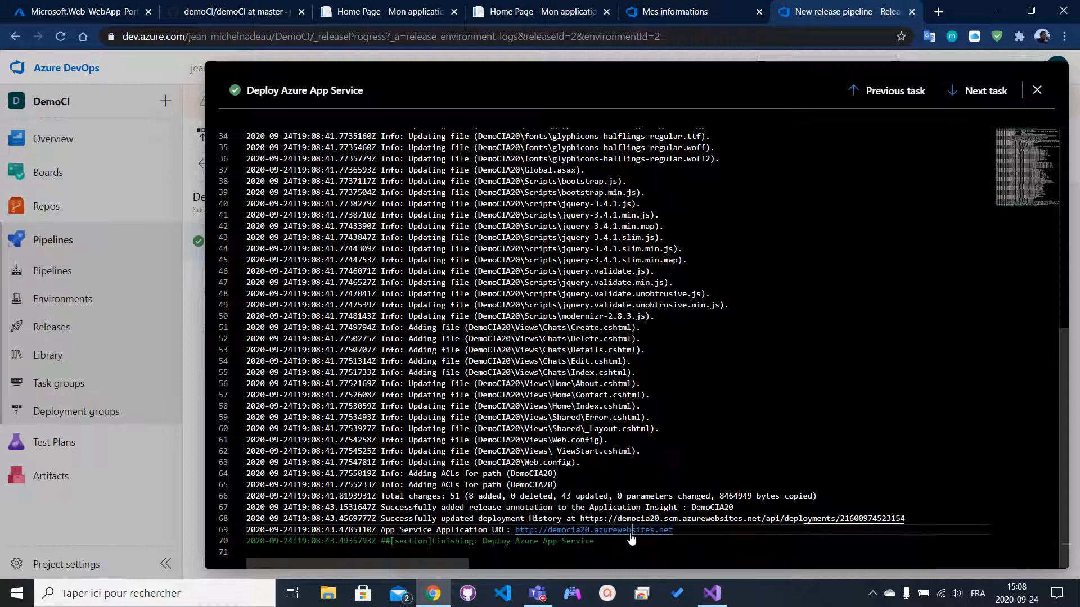
{"action": "left_click", "coordinate": [860, 5]}
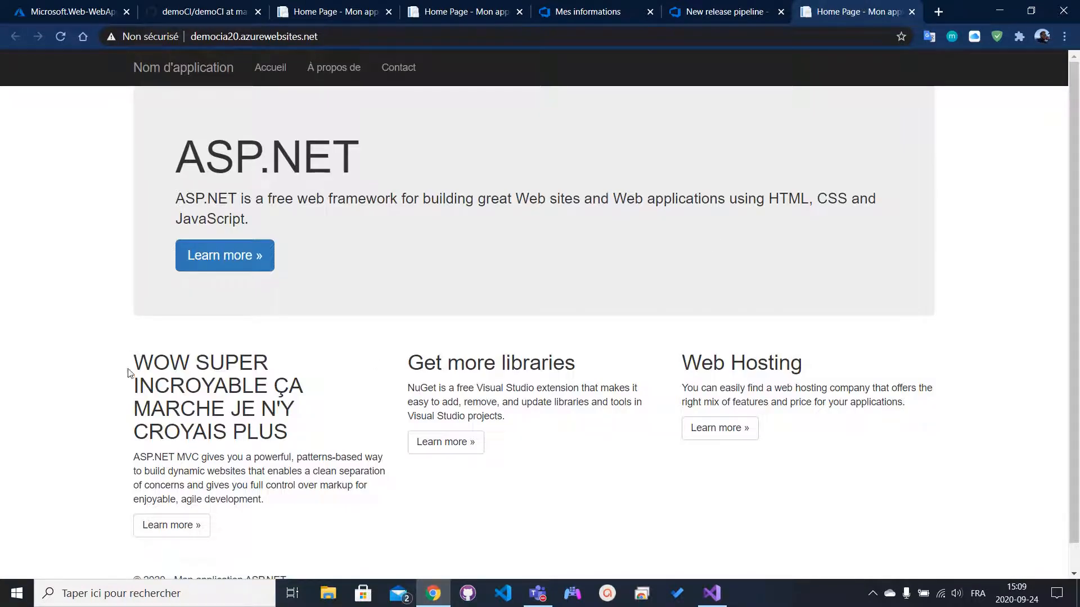
- Highlight the live heading 'WOW SUPER INCROYABLE ÇA MARCHE JE N'Y CROYAIS PLUS'
{"action": "left_click_drag", "start_coordinate": [143, 359], "coordinate": [299, 439]}
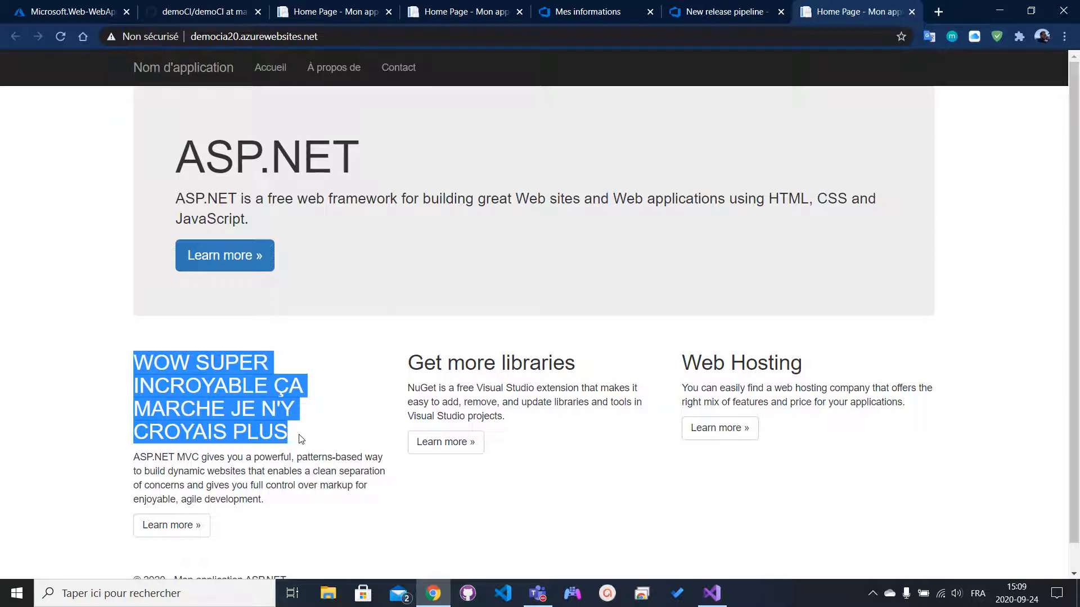